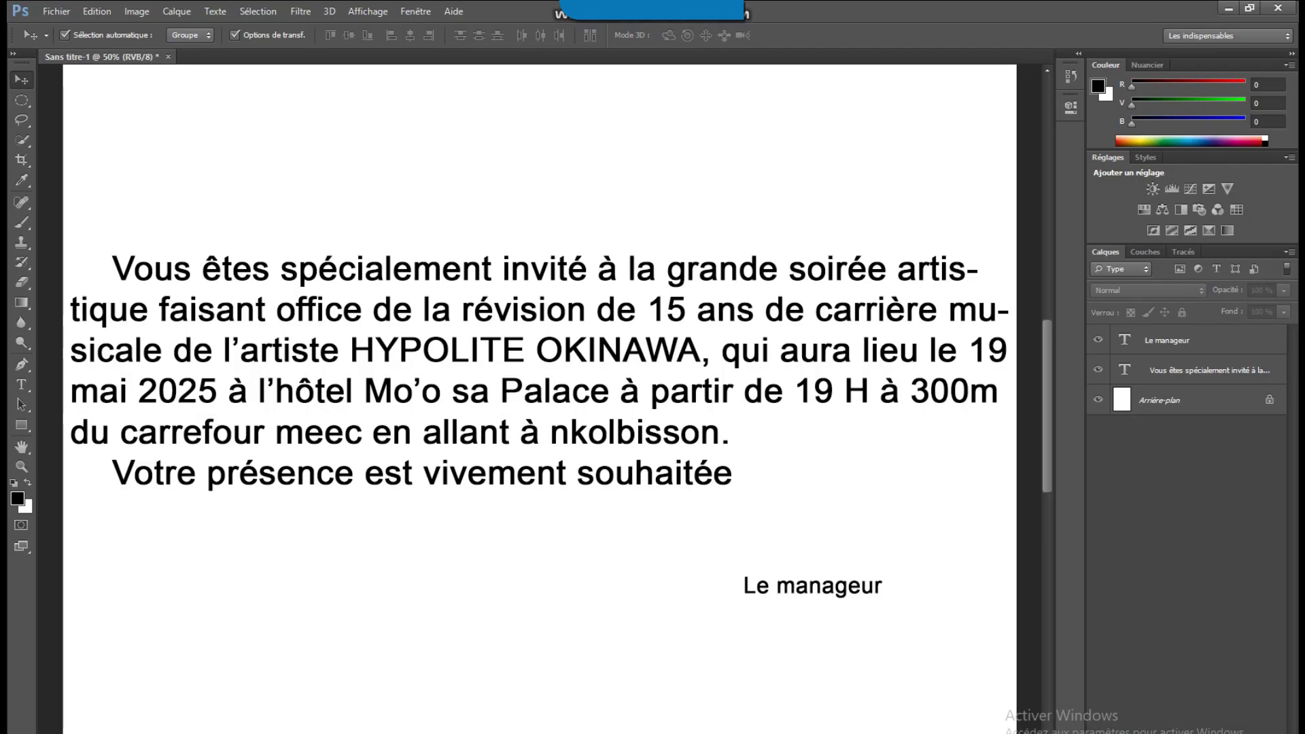
Create a new A4 document, 210 x 297 mm at 300 pixels/inch, in 8-bit RGB with a white background.
click(71, 11)
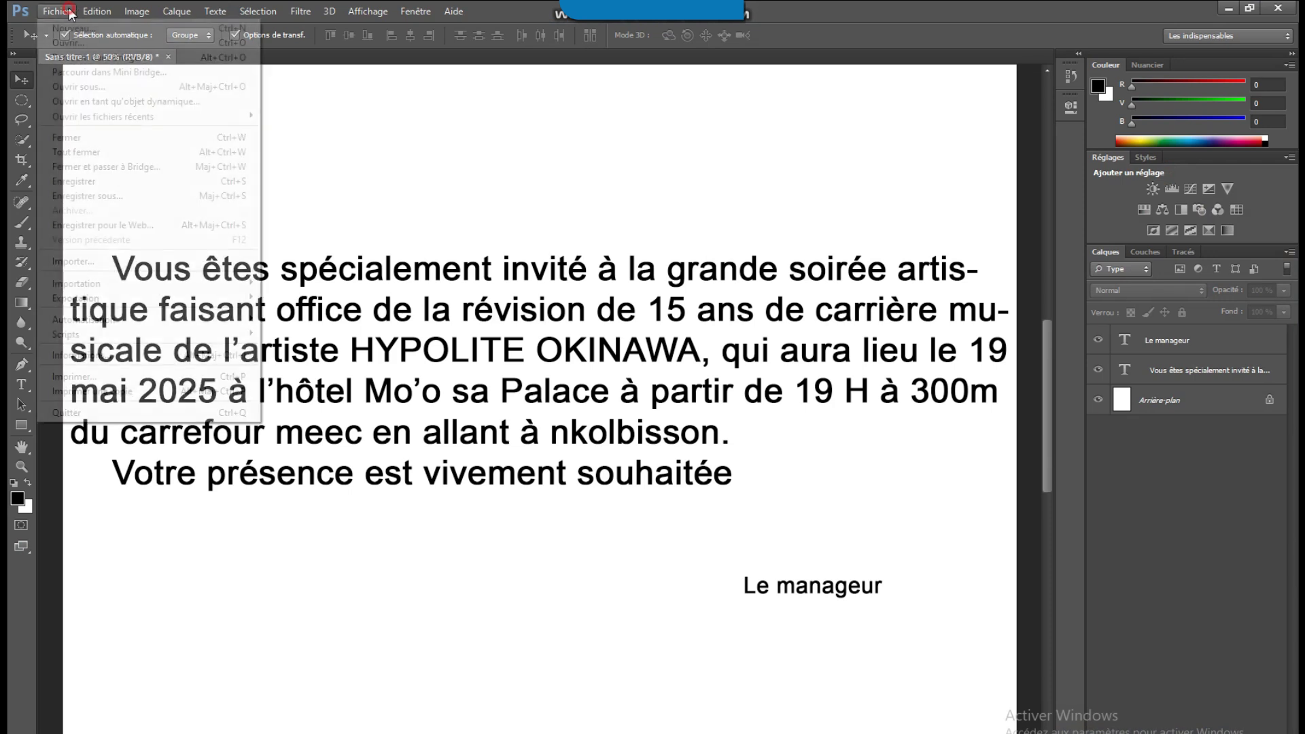
click(71, 25)
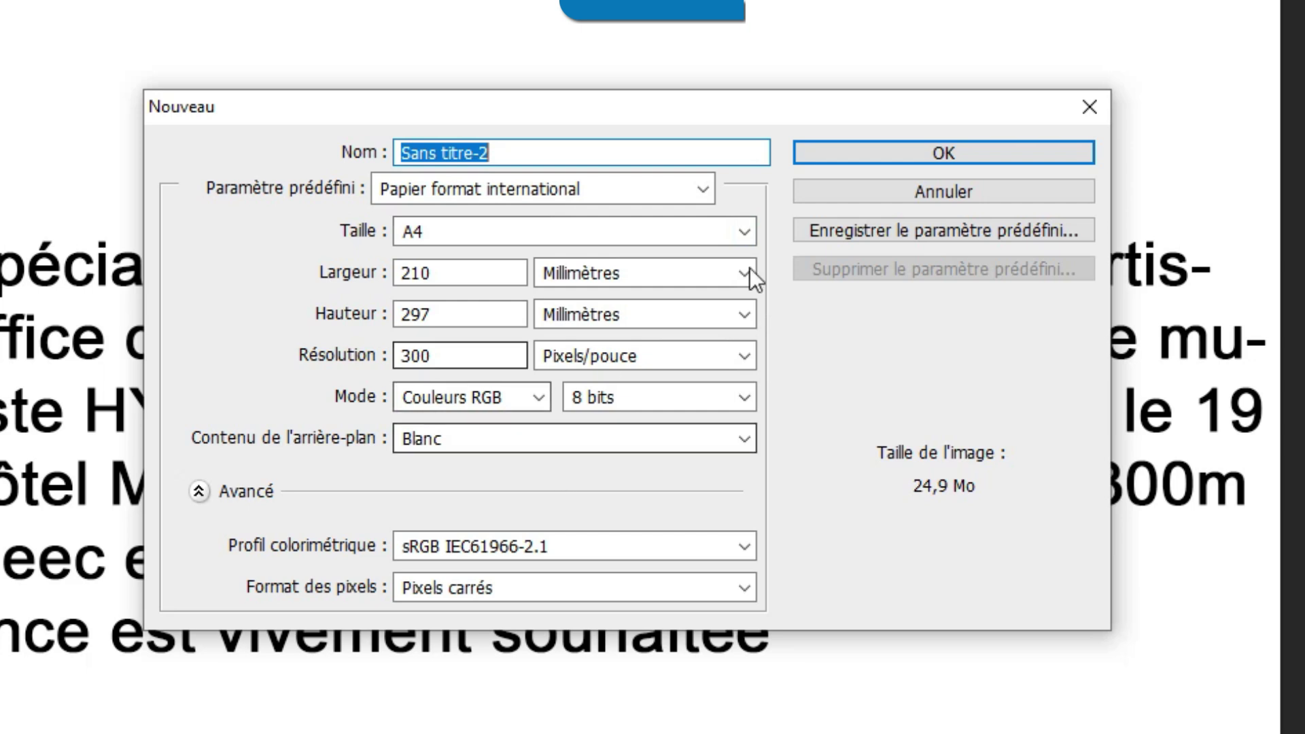
click(993, 146)
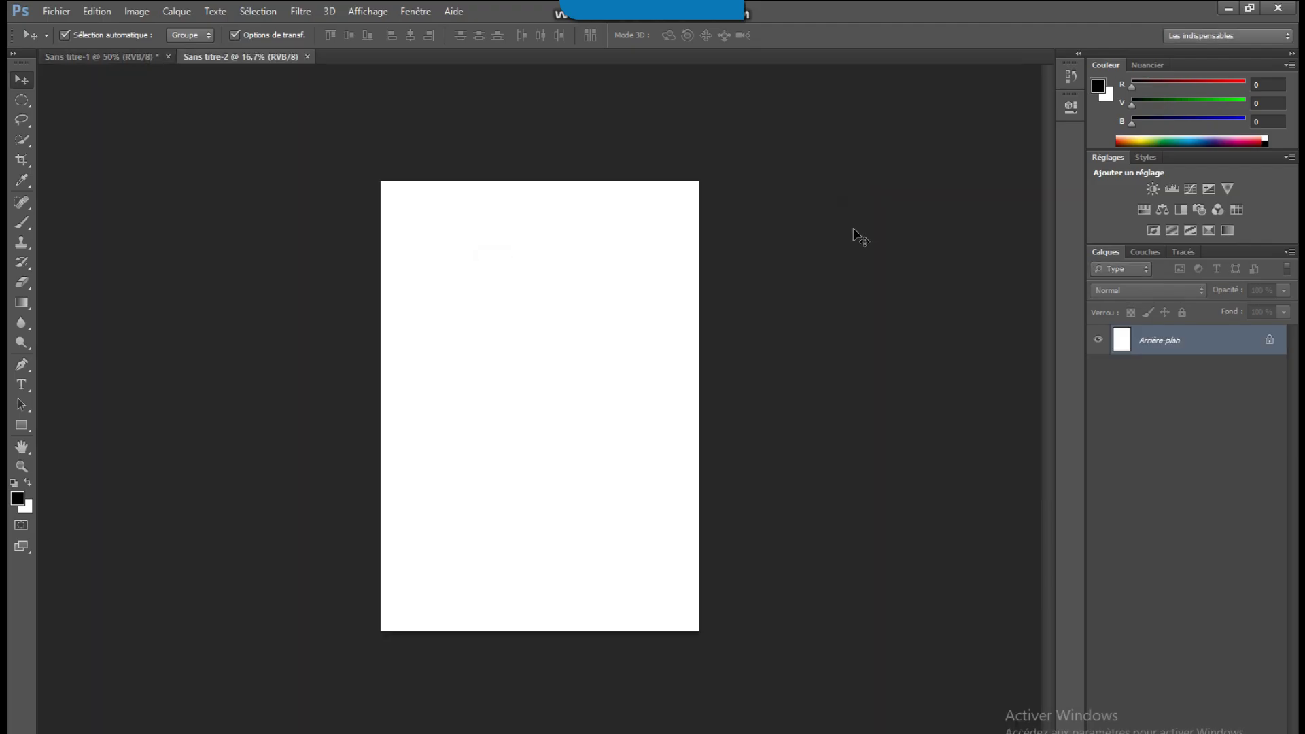
Draw a full-width black rectangle along the page's upper edge and stack two copies directly beneath it.
click(21, 425)
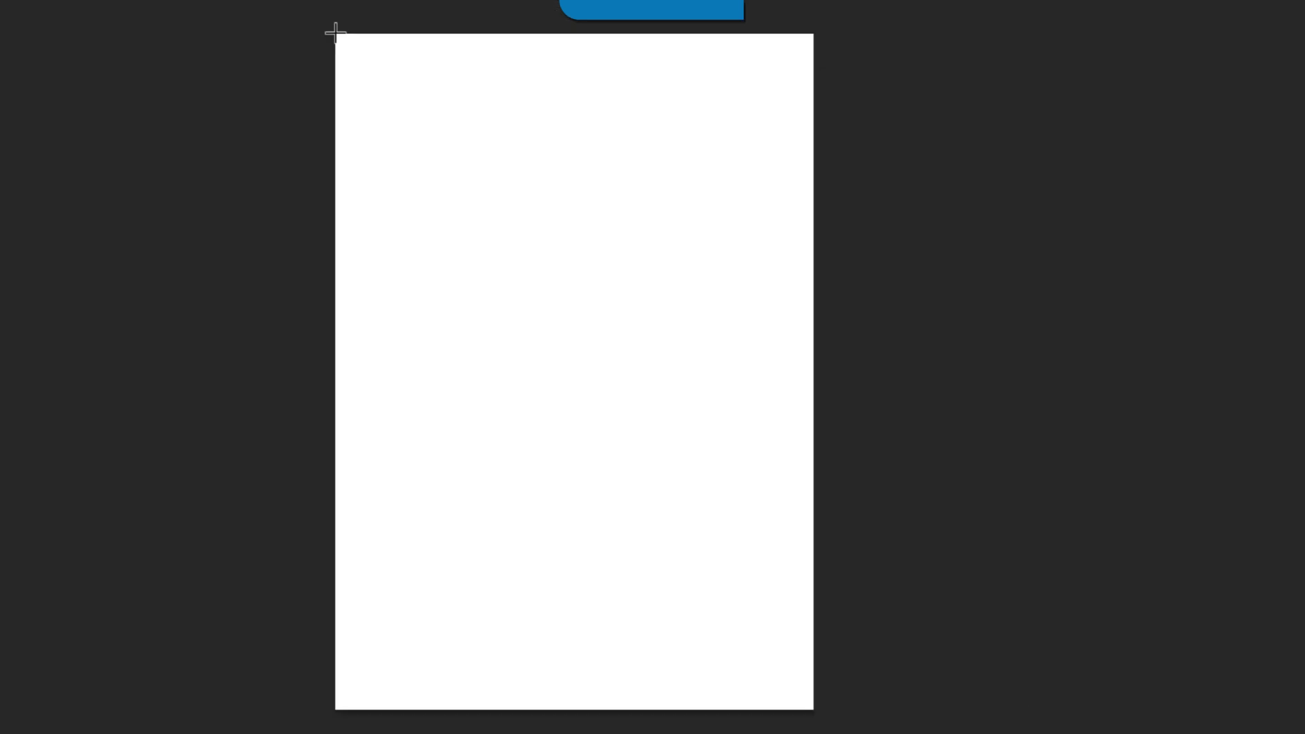
drag(335, 32, 815, 152)
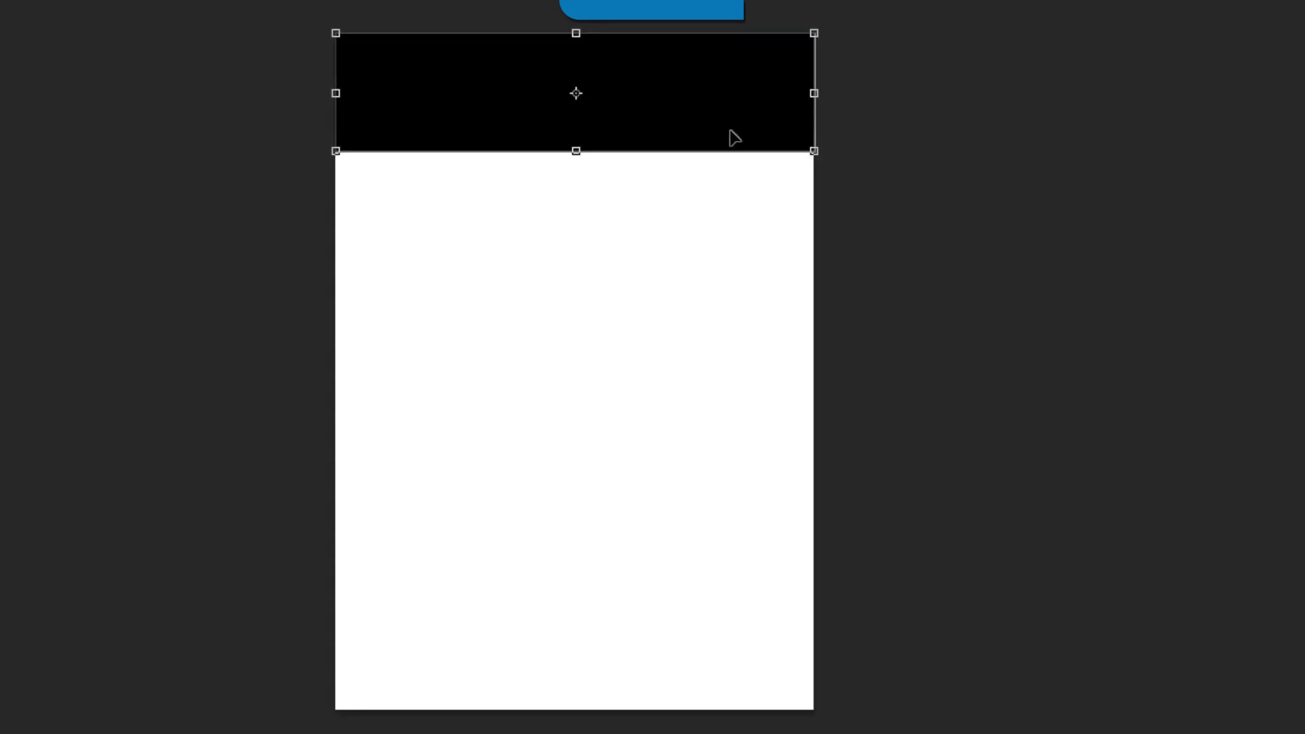
drag(724, 119, 728, 235)
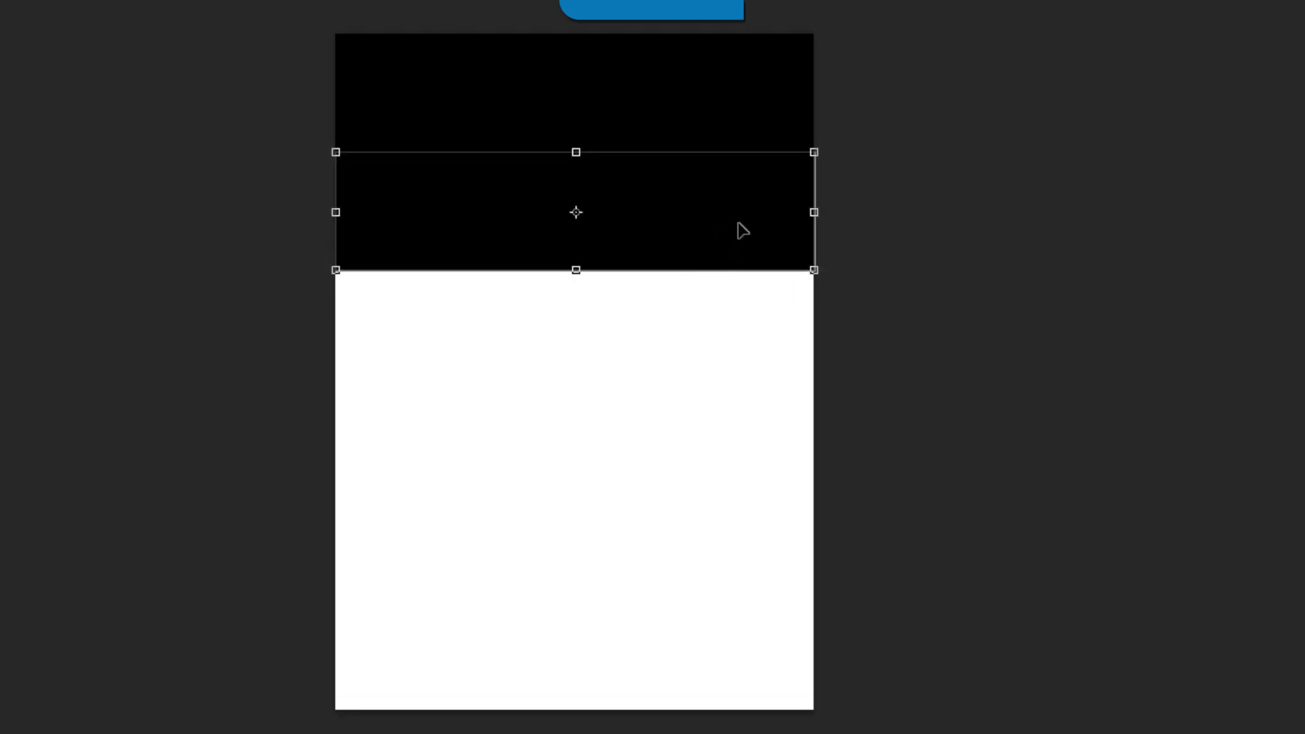
mouse_move(751, 238)
mouse_down()
mouse_move(742, 367)
mouse_move(751, 345)
mouse_up()
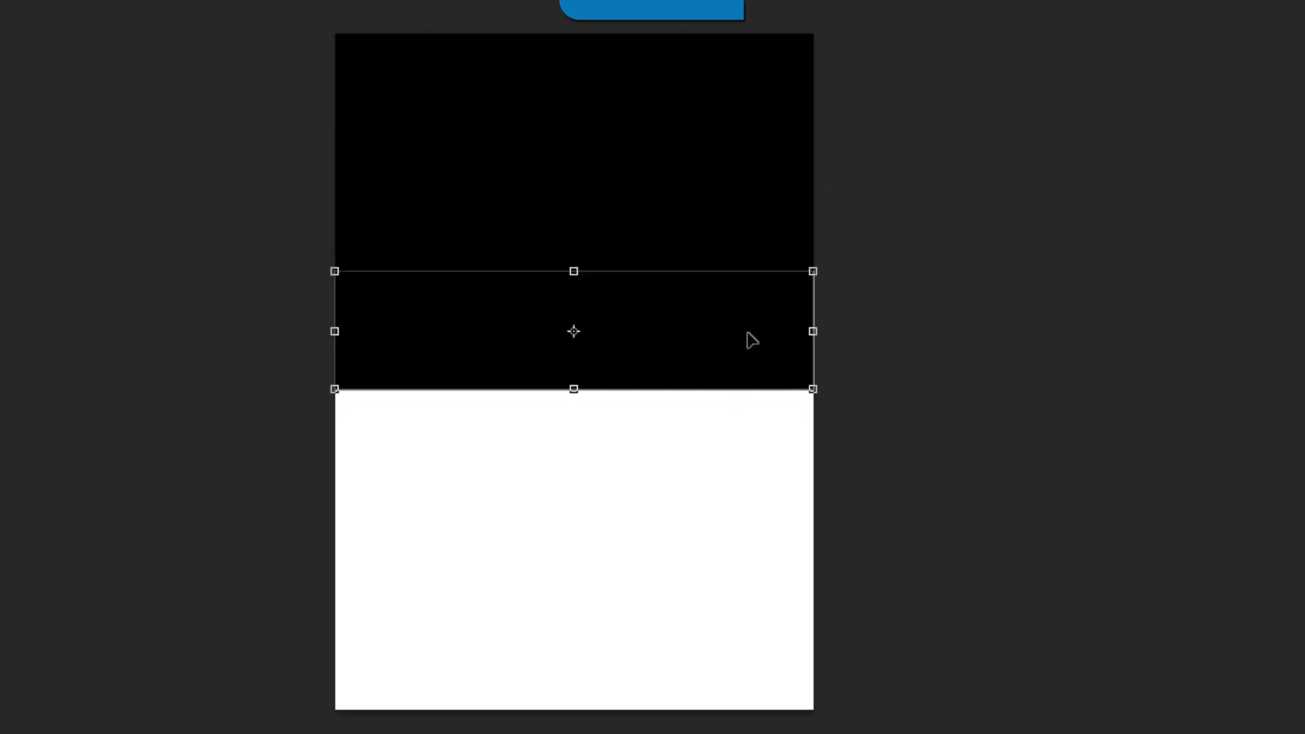
Stretch the three stacked rectangles together to fill the page height, and remove the two copies to keep only the uppermost one.
click(886, 265)
click(769, 134)
drag(932, 35, 564, 478)
drag(575, 390, 556, 714)
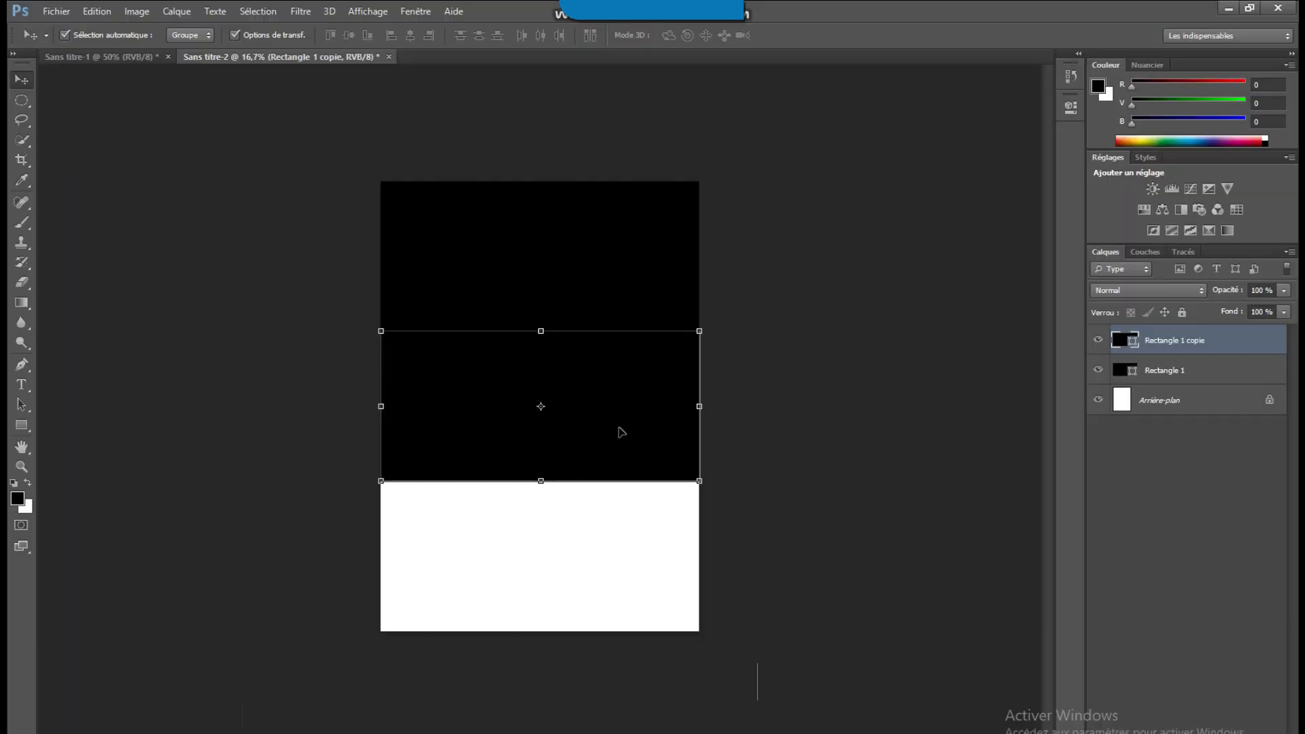
key(ctrl+z)
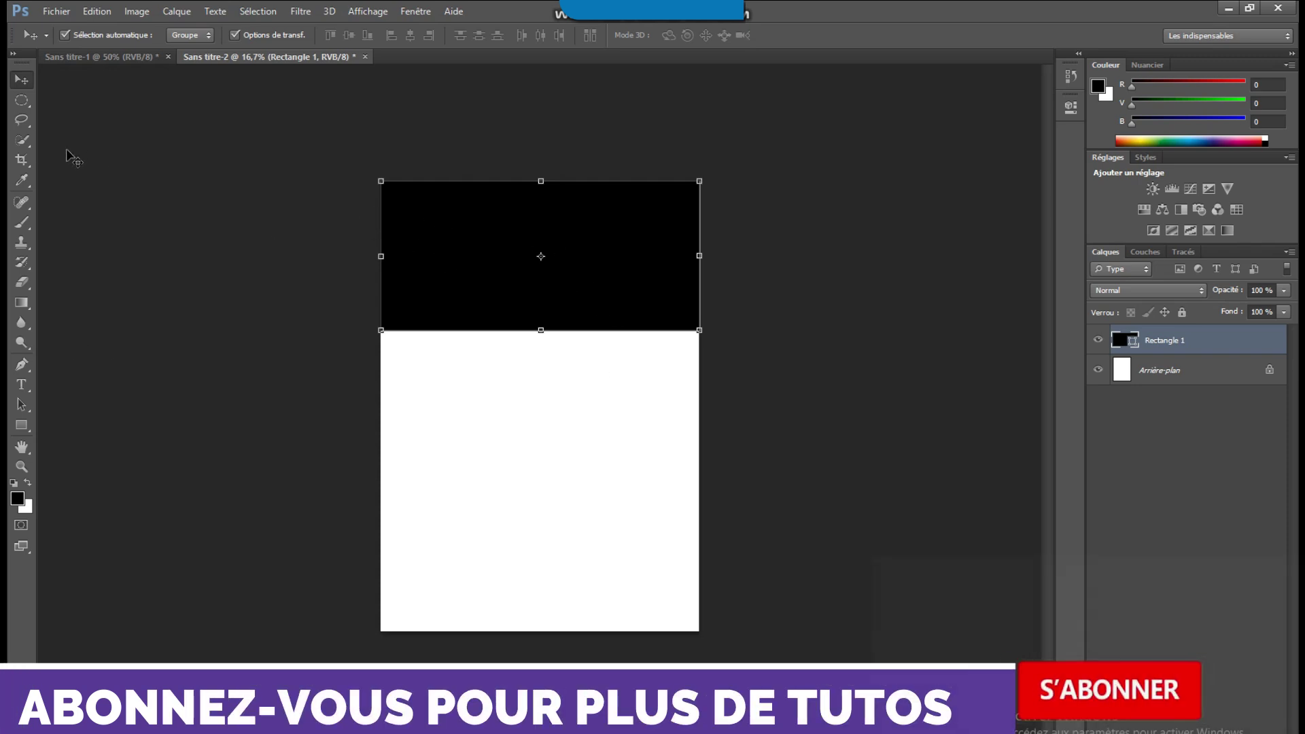
Crop the canvas from the page's lower edge up to the black rectangle, keeping only the upper third of the A4 page.
click(22, 165)
drag(543, 629, 551, 480)
click(777, 36)
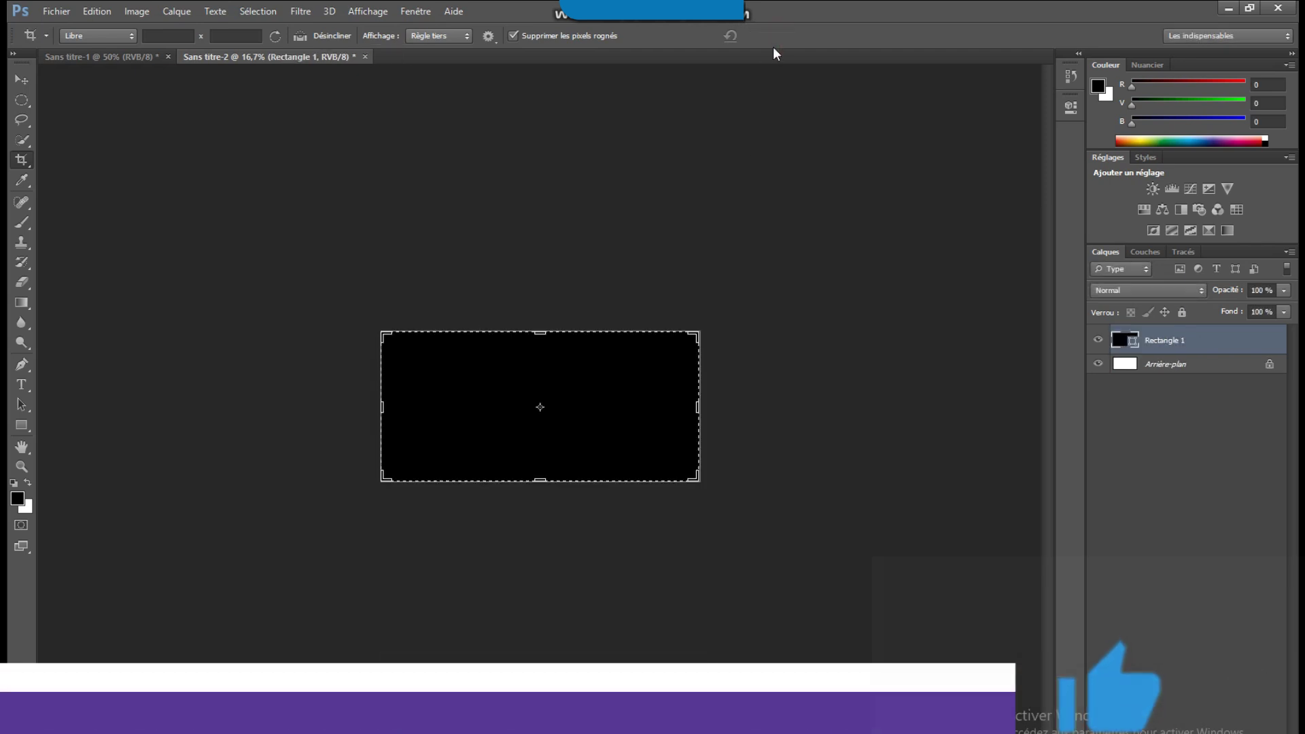
click(21, 80)
click(848, 400)
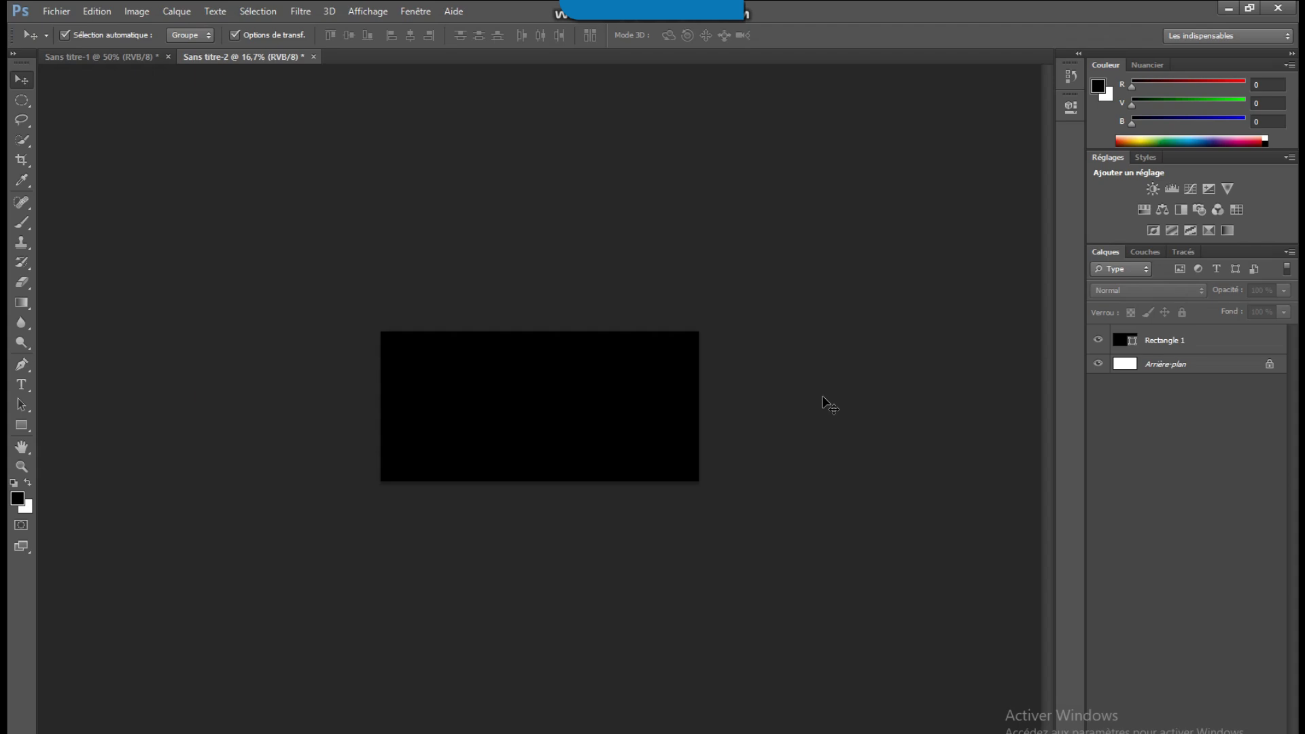
Delete the black rectangle covering the cropped canvas.
click(766, 280)
key(ctrl+plus)
key(ctrl+plus)
key(ctrl+plus)
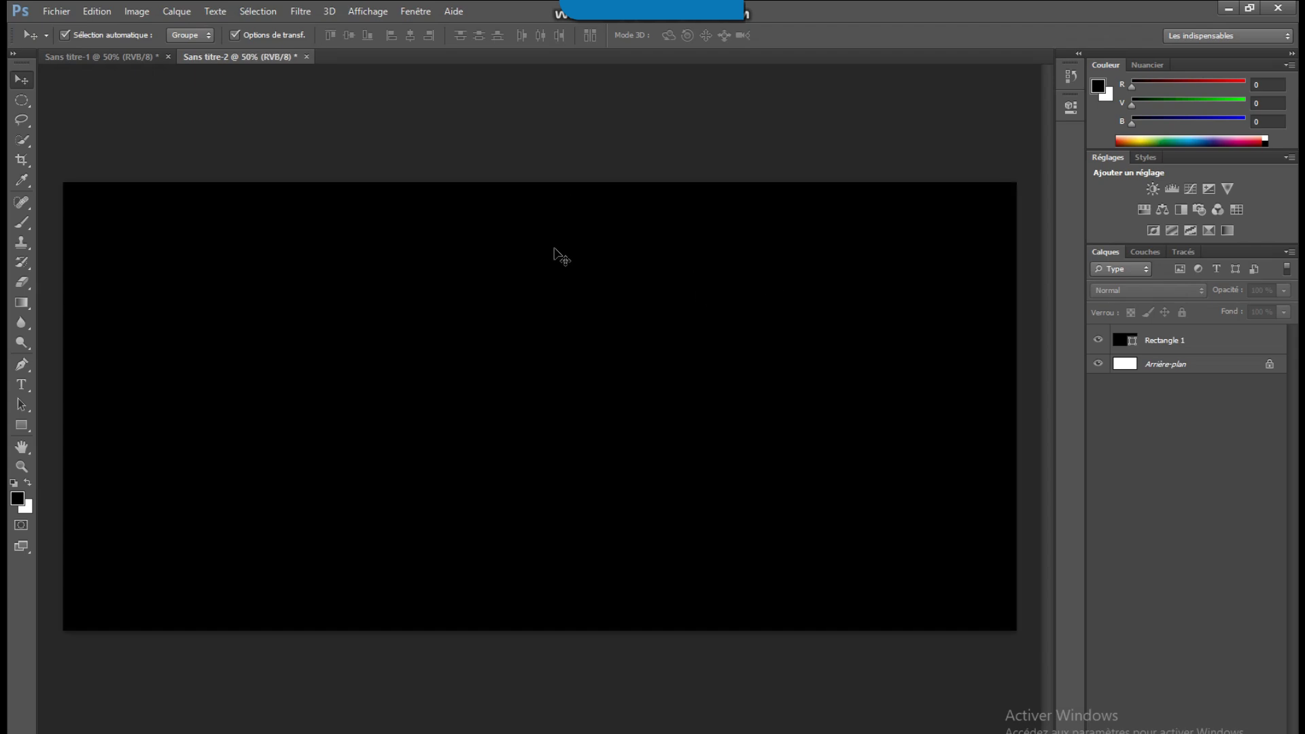
drag(913, 354, 853, 440)
key(Delete)
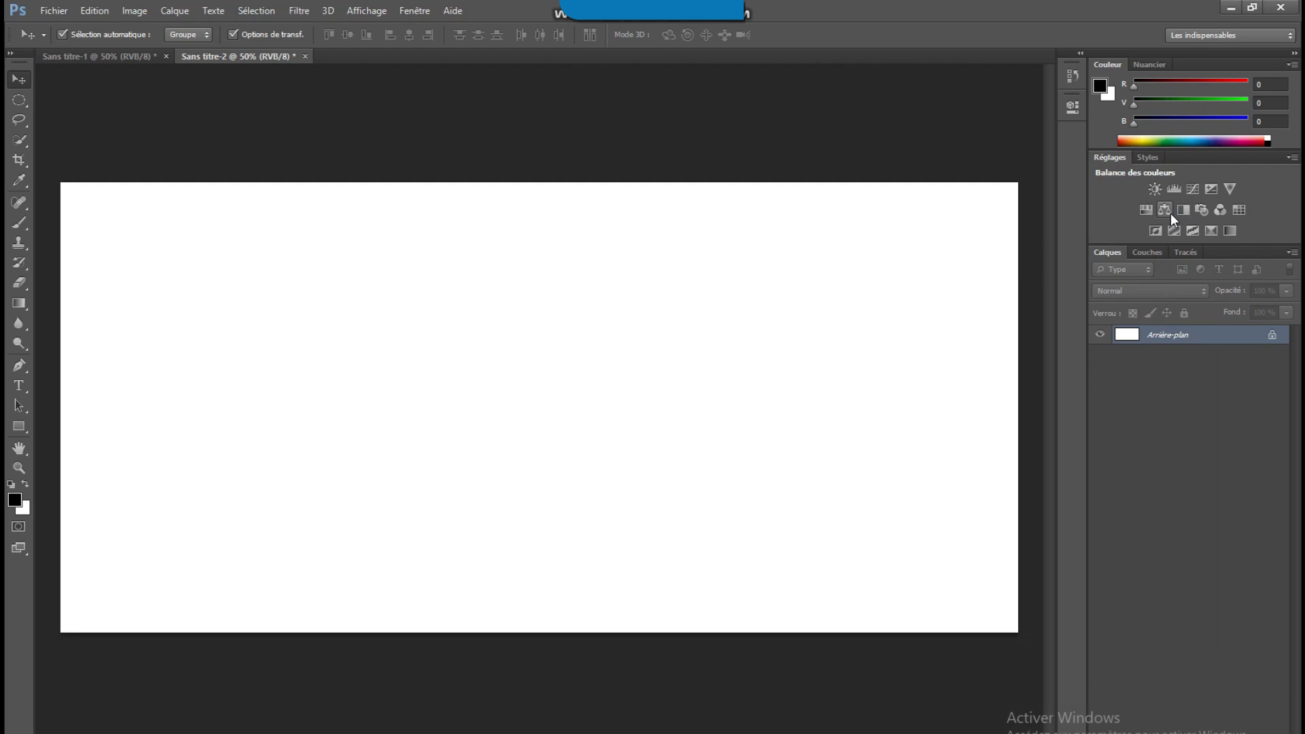
Draw a rectangle of about 2482 x 1171 px covering the whole canvas and fill it with dark grey 212020.
click(19, 426)
drag(61, 183, 1001, 634)
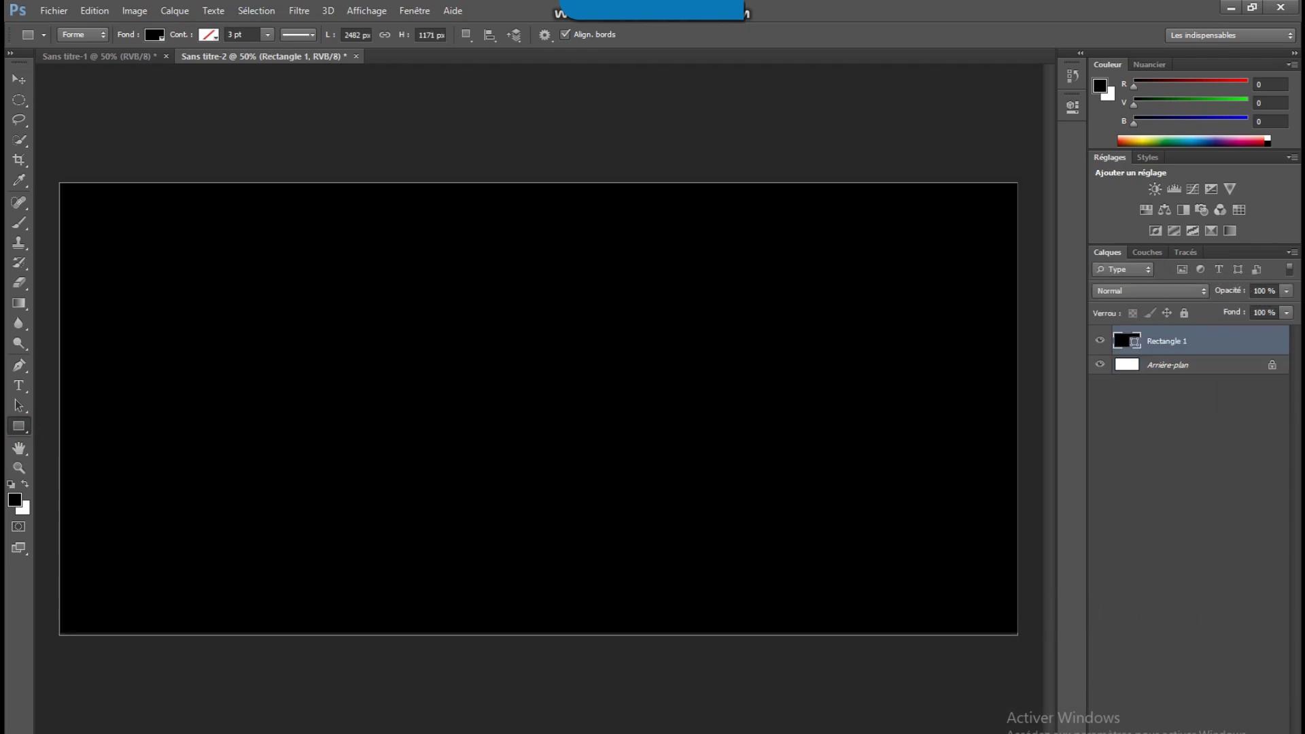
double_click(1118, 351)
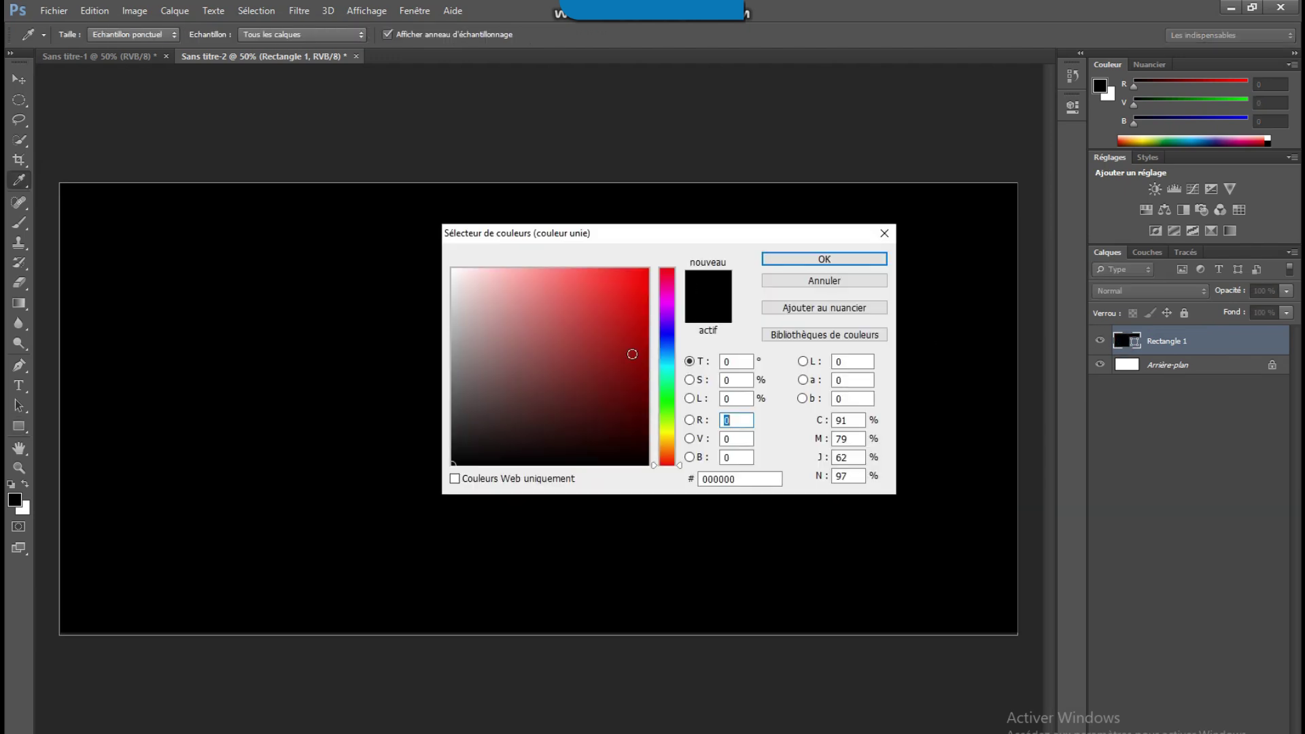
drag(456, 461, 456, 440)
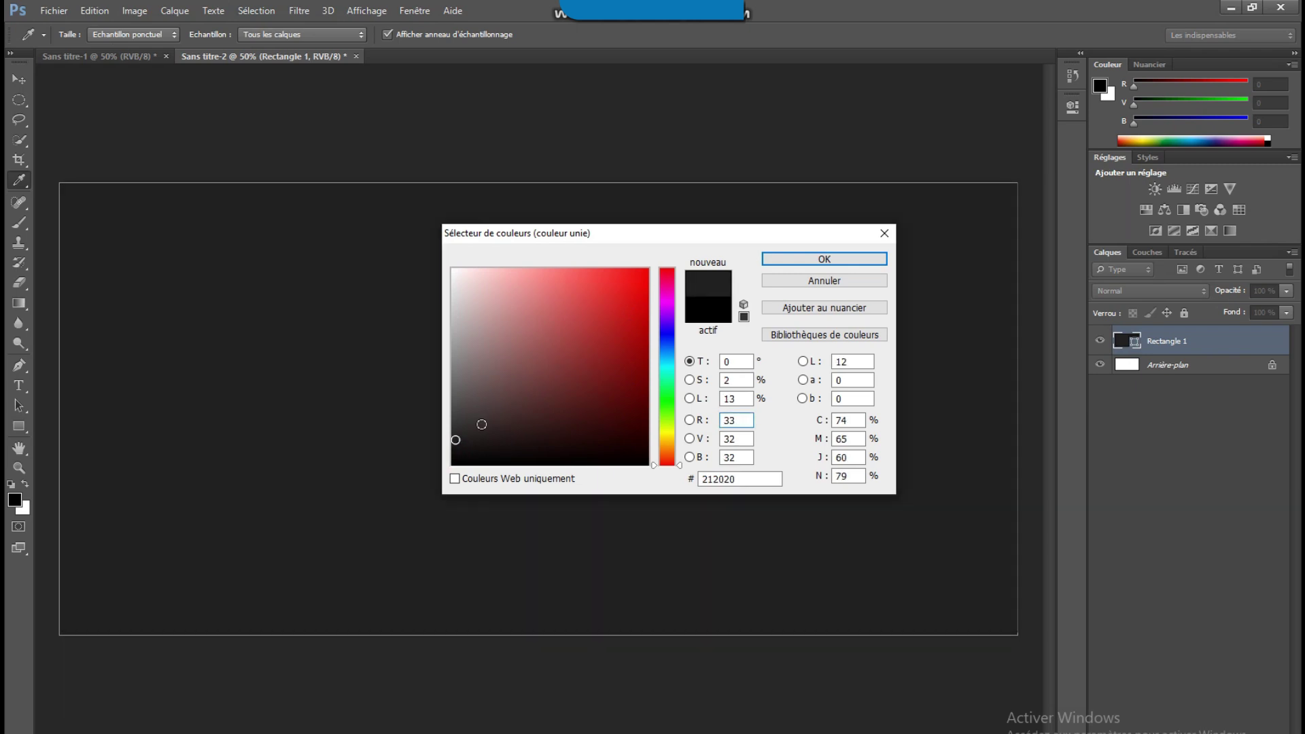
click(821, 259)
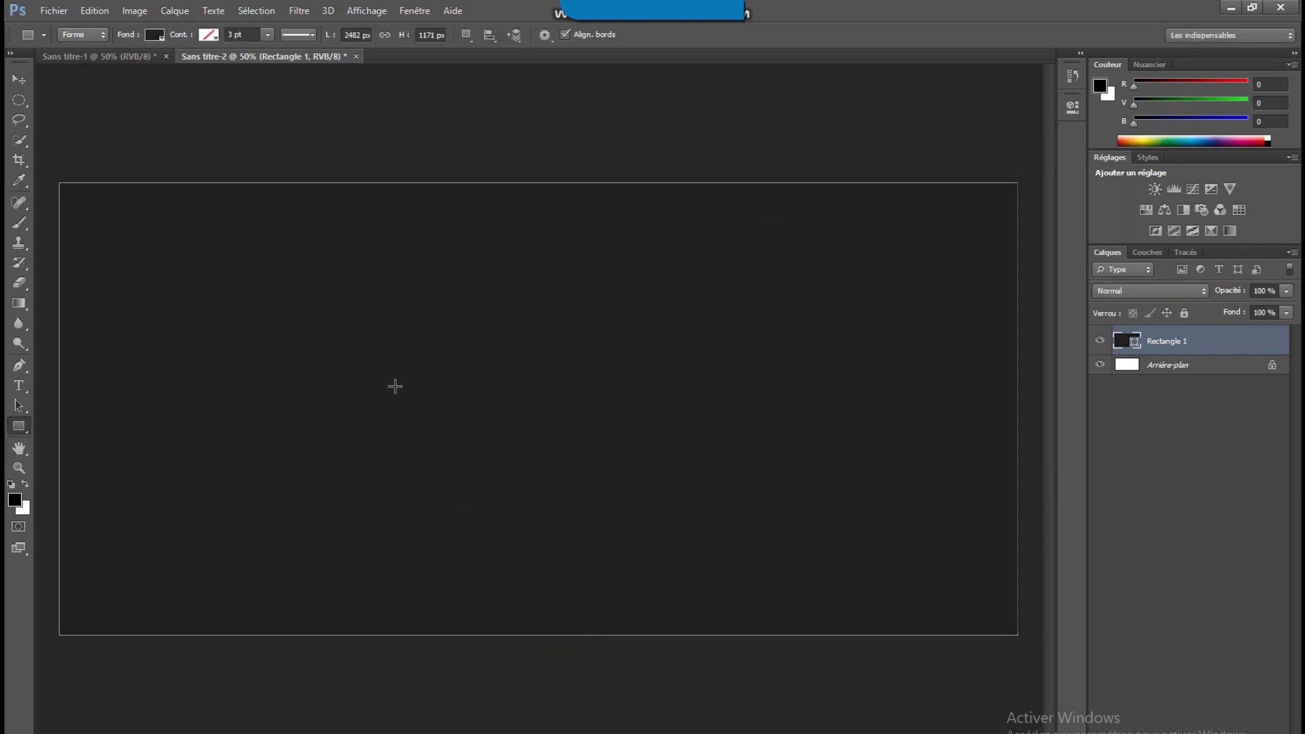
Import the guitarist photo IMG-20250309-WA0009 into the dark canvas.
mouse_move(439, 733)
click(505, 711)
drag(699, 336, 176, 400)
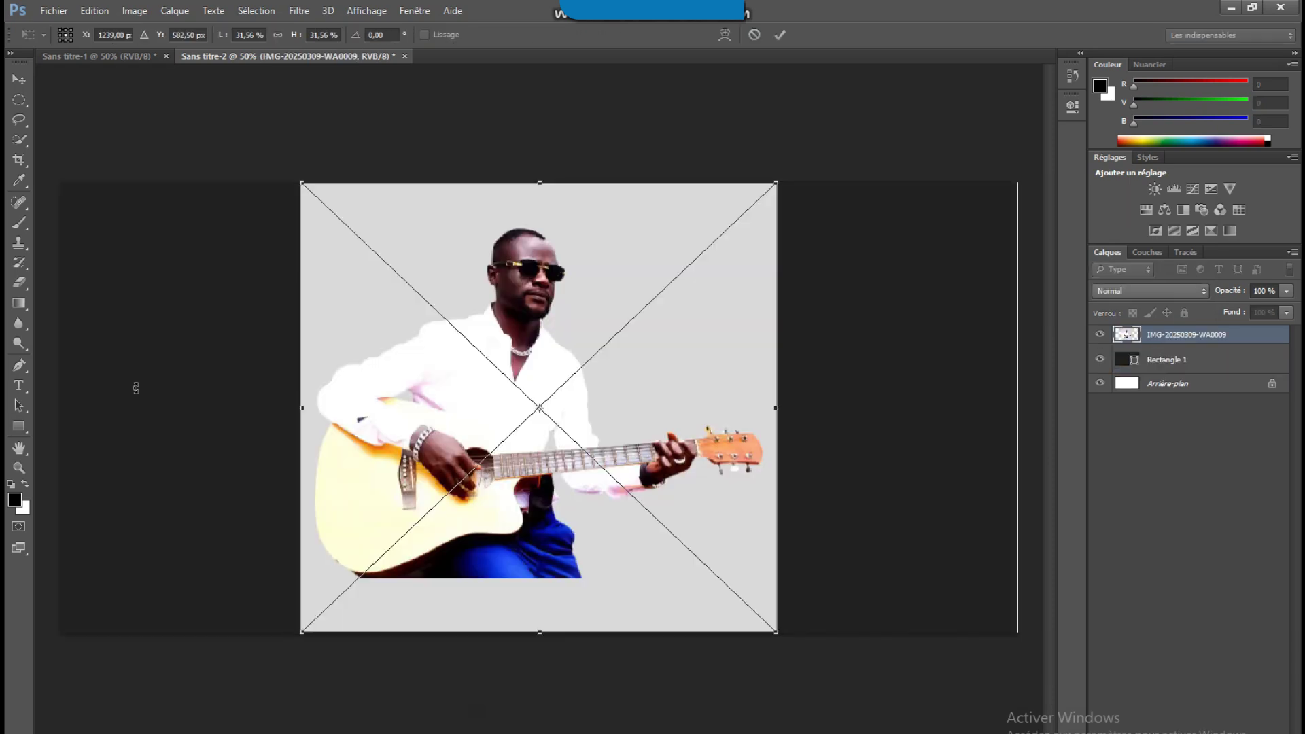
click(19, 79)
key(Return)
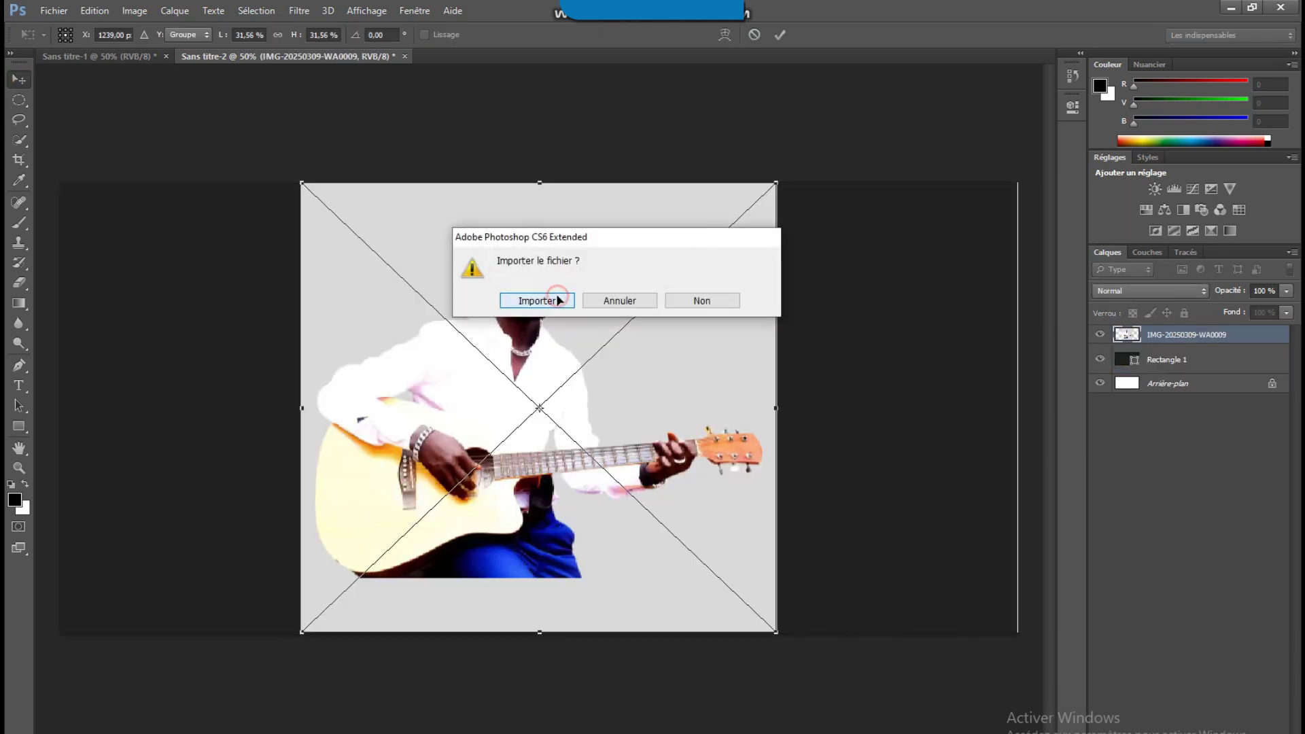
Scale the guitarist photo to about 19.9% and place it against the canvas's left edge, roughly centred vertically.
drag(776, 183, 649, 389)
drag(559, 492, 317, 422)
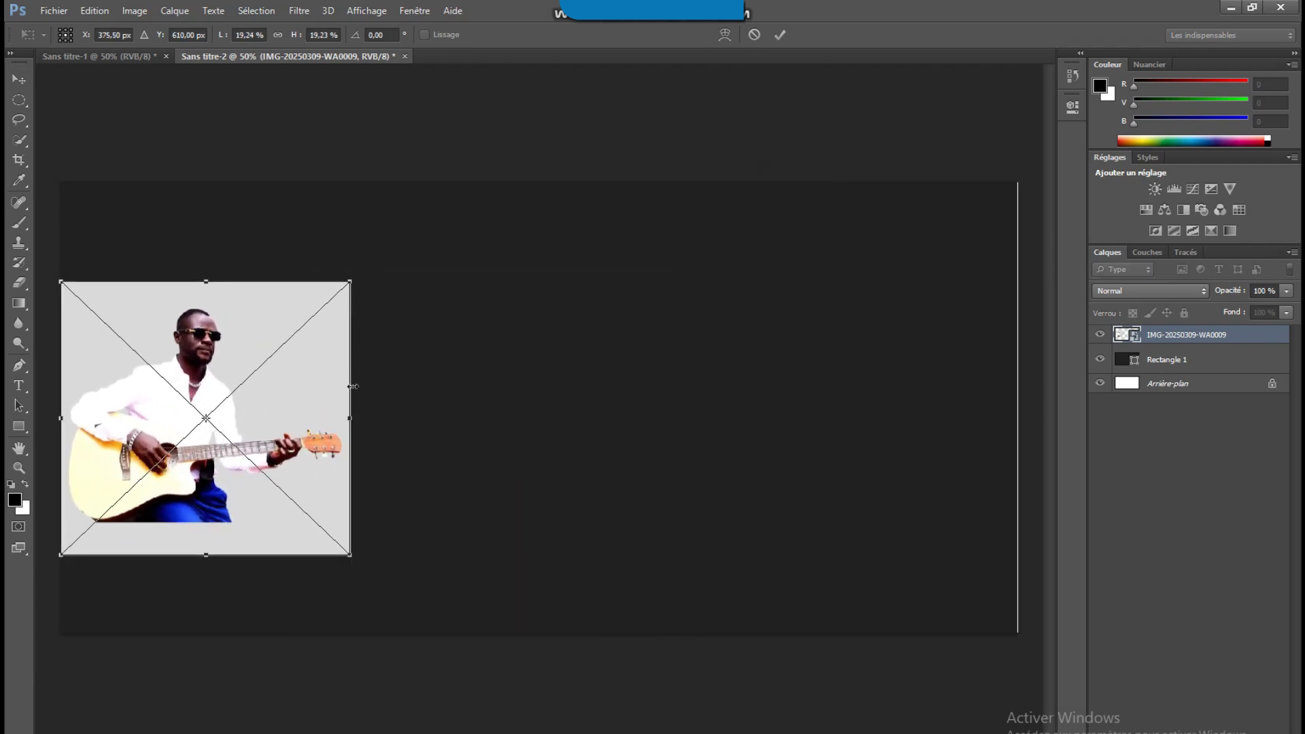
drag(352, 283, 361, 271)
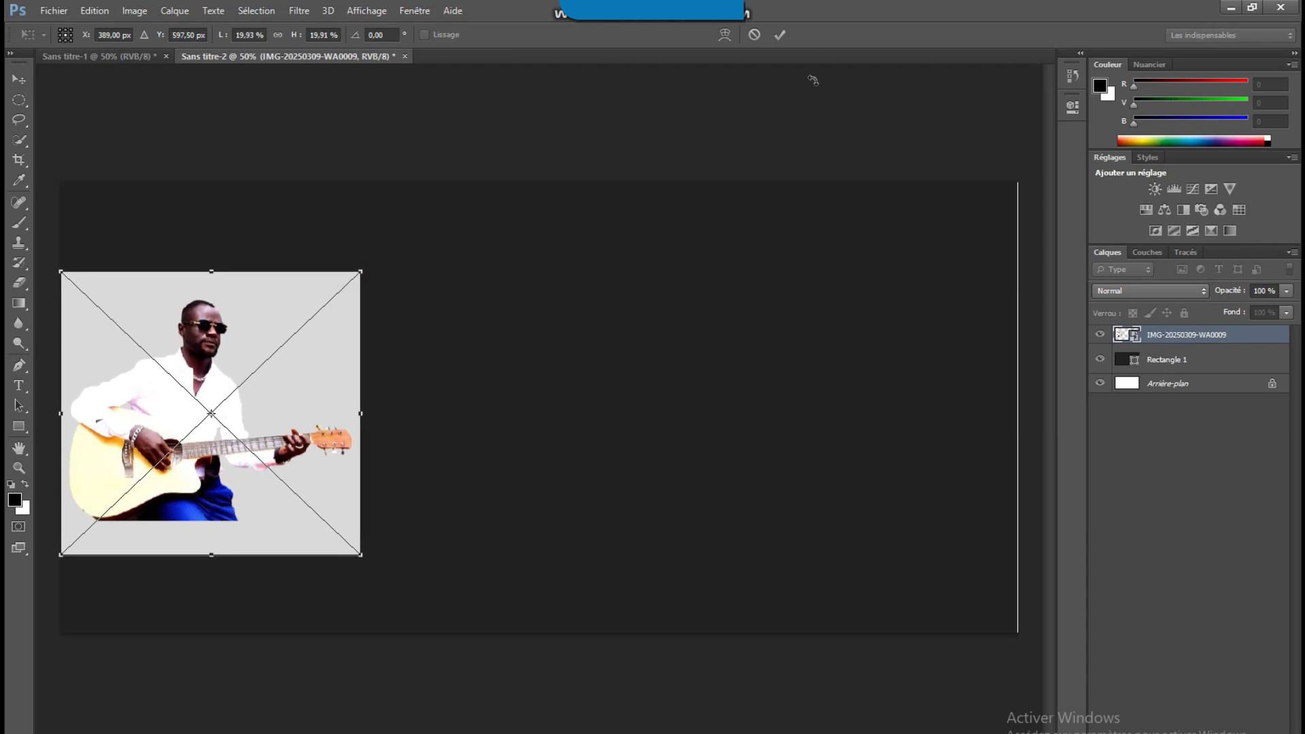
click(780, 35)
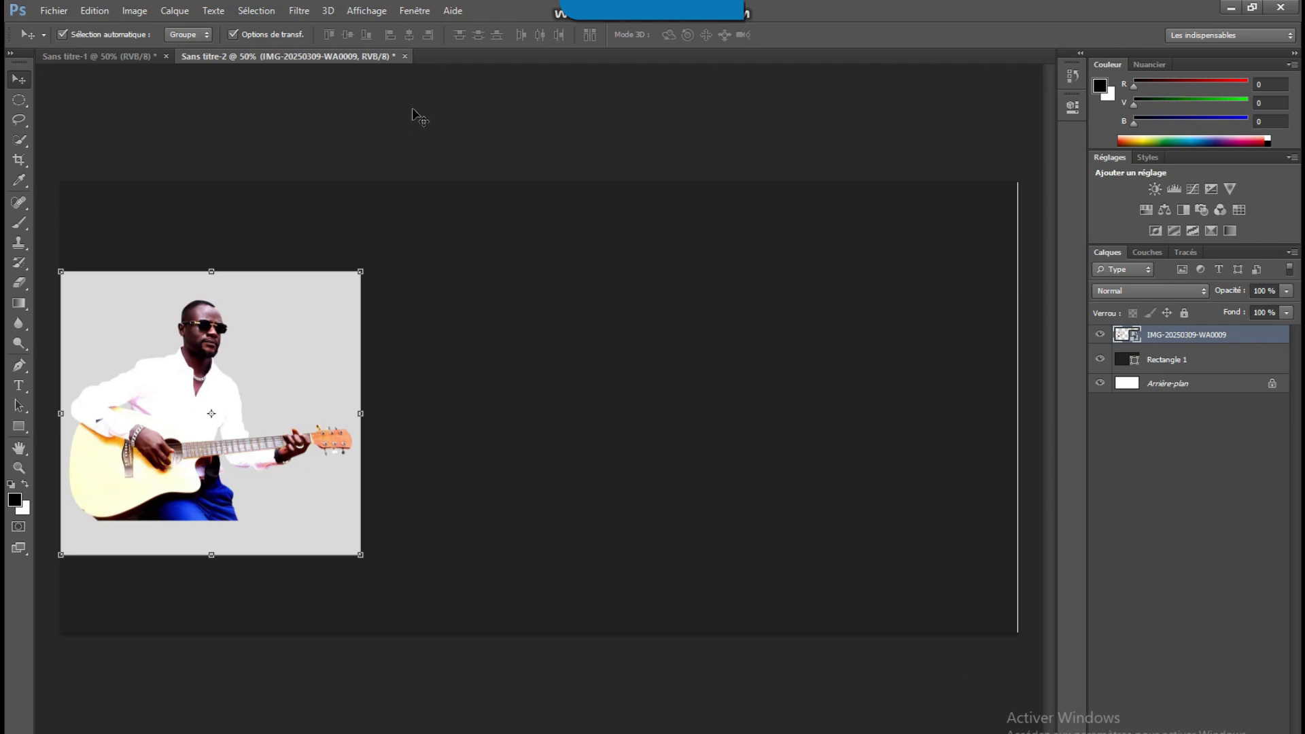
Copy the whole invitation text, down to "Votre présence est vivement souhaitée", from the Sans titre-1 document.
click(142, 53)
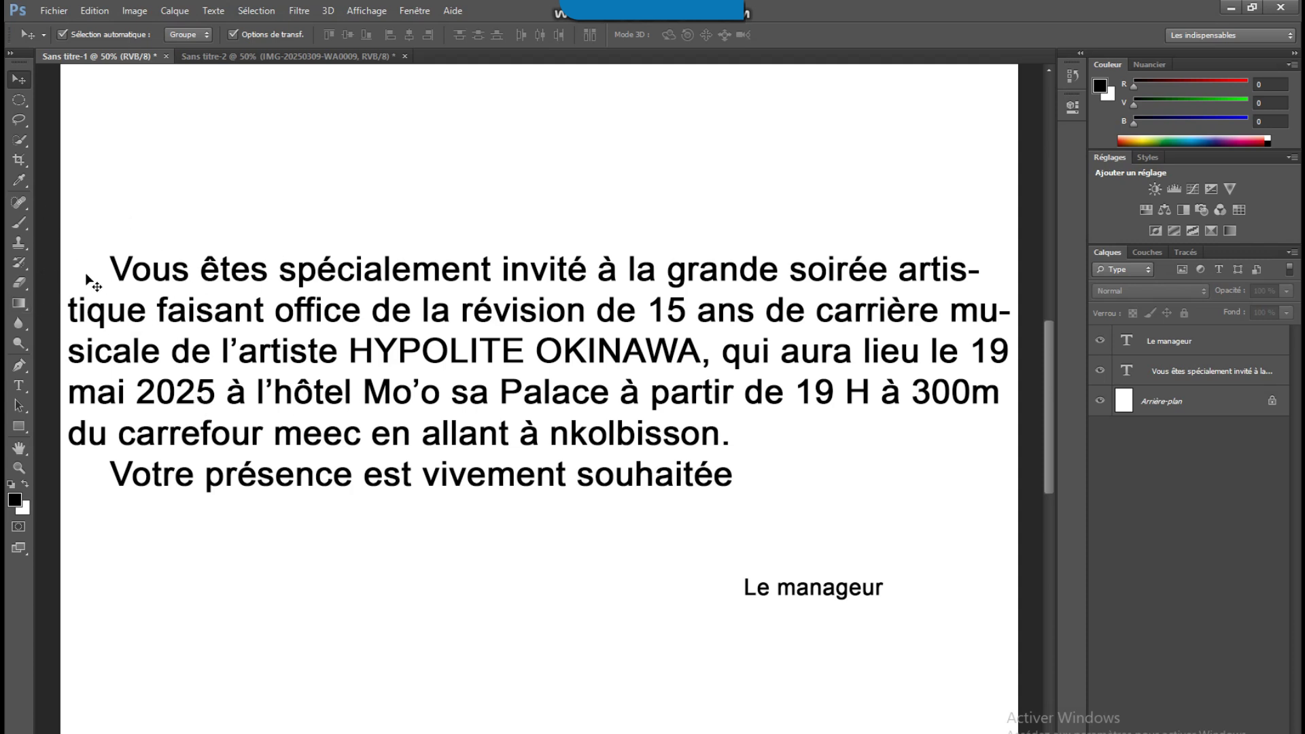
click(19, 385)
drag(112, 267, 771, 503)
right_click(603, 396)
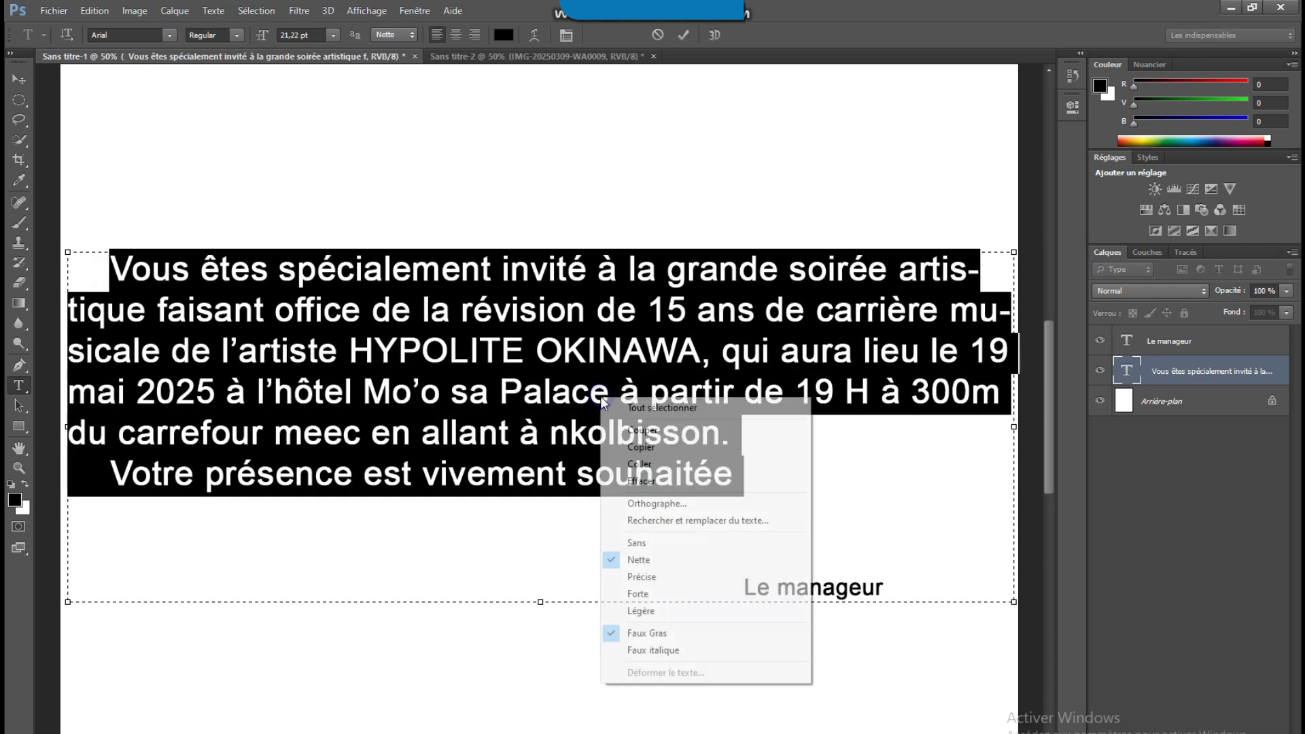
click(632, 448)
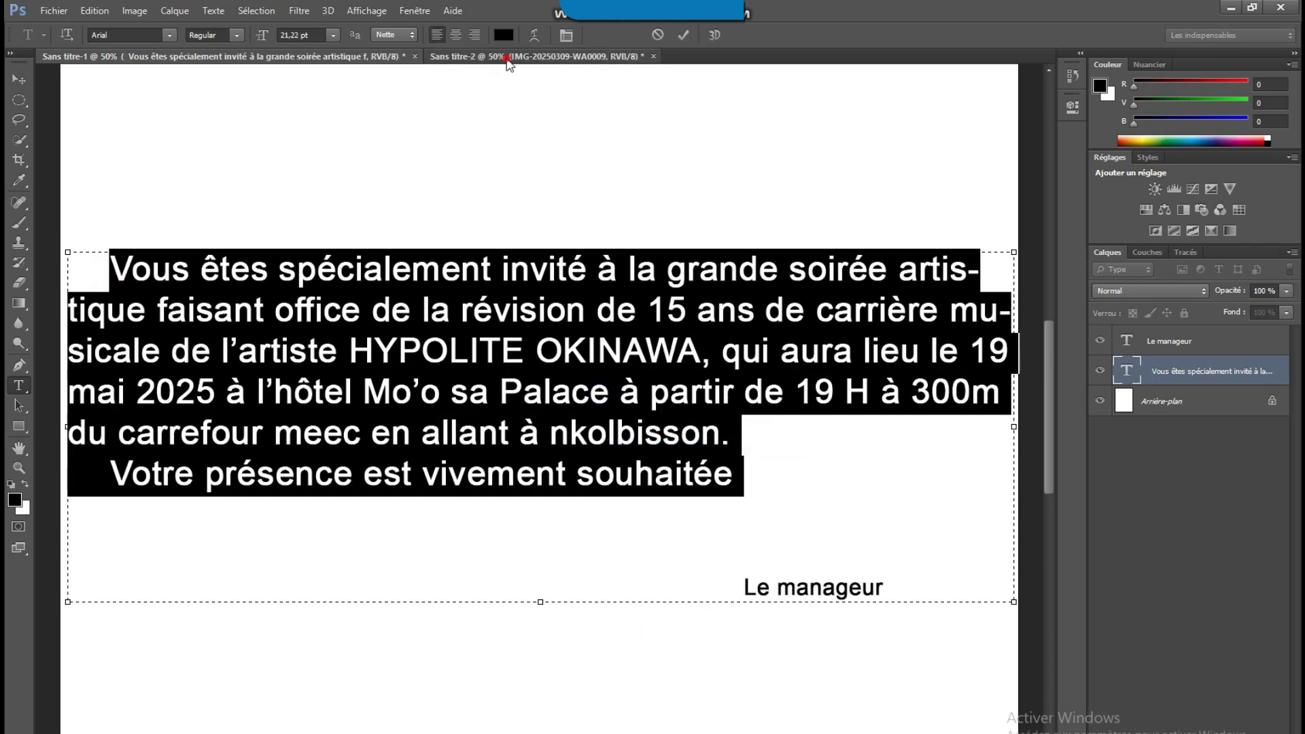
Paste the copied invitation text into a new text frame filling the space beside the photo in Sans titre-2.
click(533, 56)
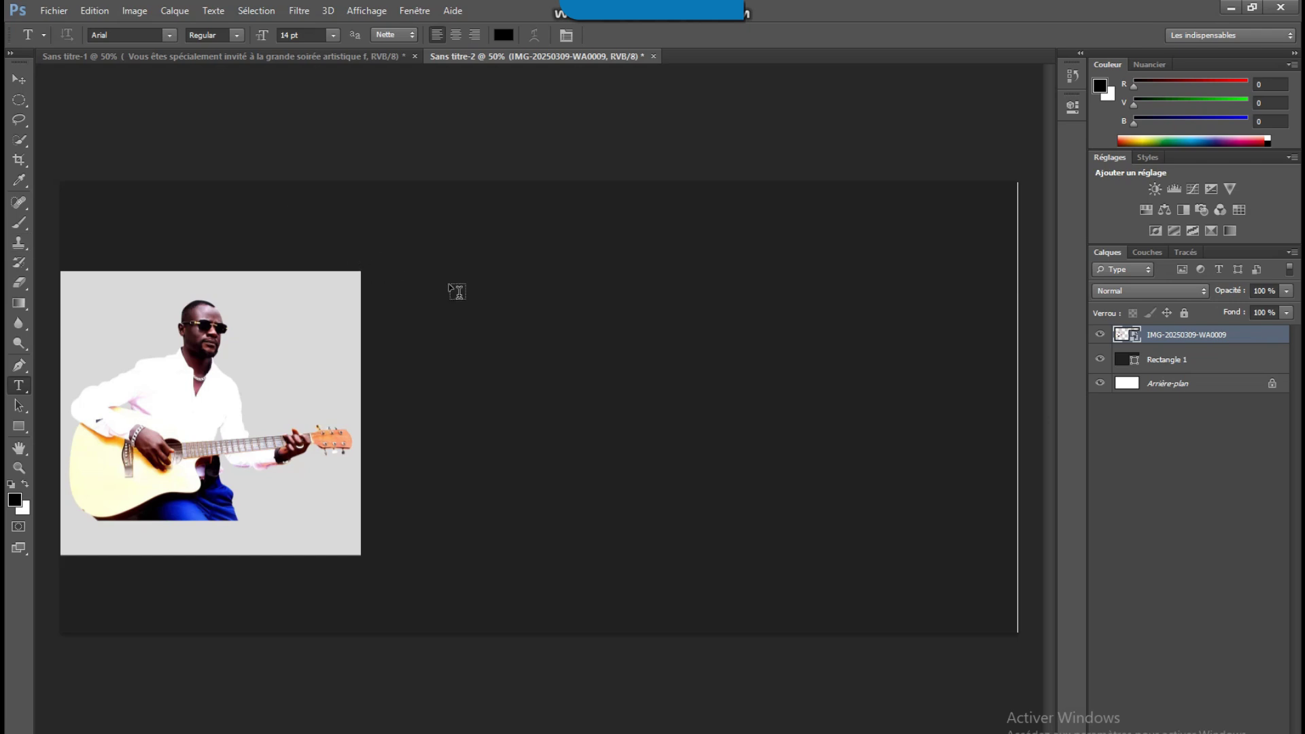
drag(380, 251, 1010, 573)
right_click(581, 290)
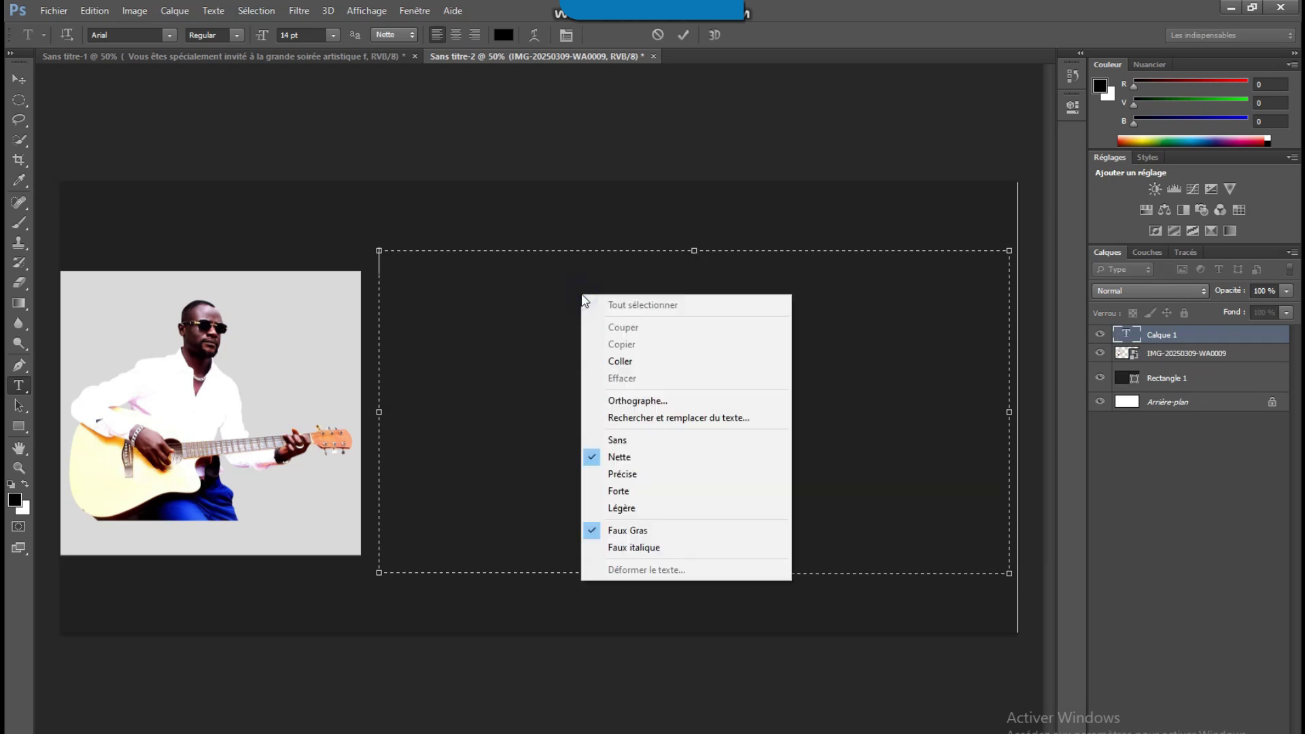
click(614, 360)
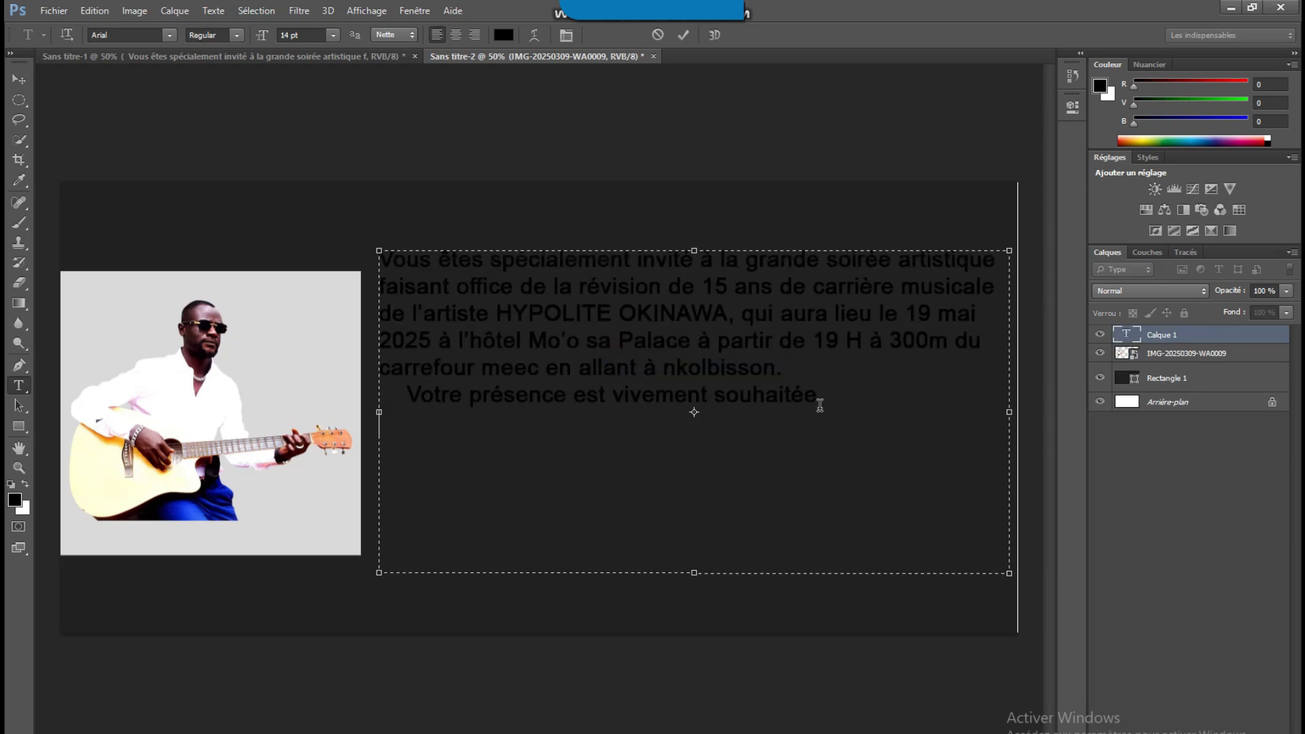
Set the colour of the whole pasted invitation text to white, ffffff.
drag(803, 398, 303, 258)
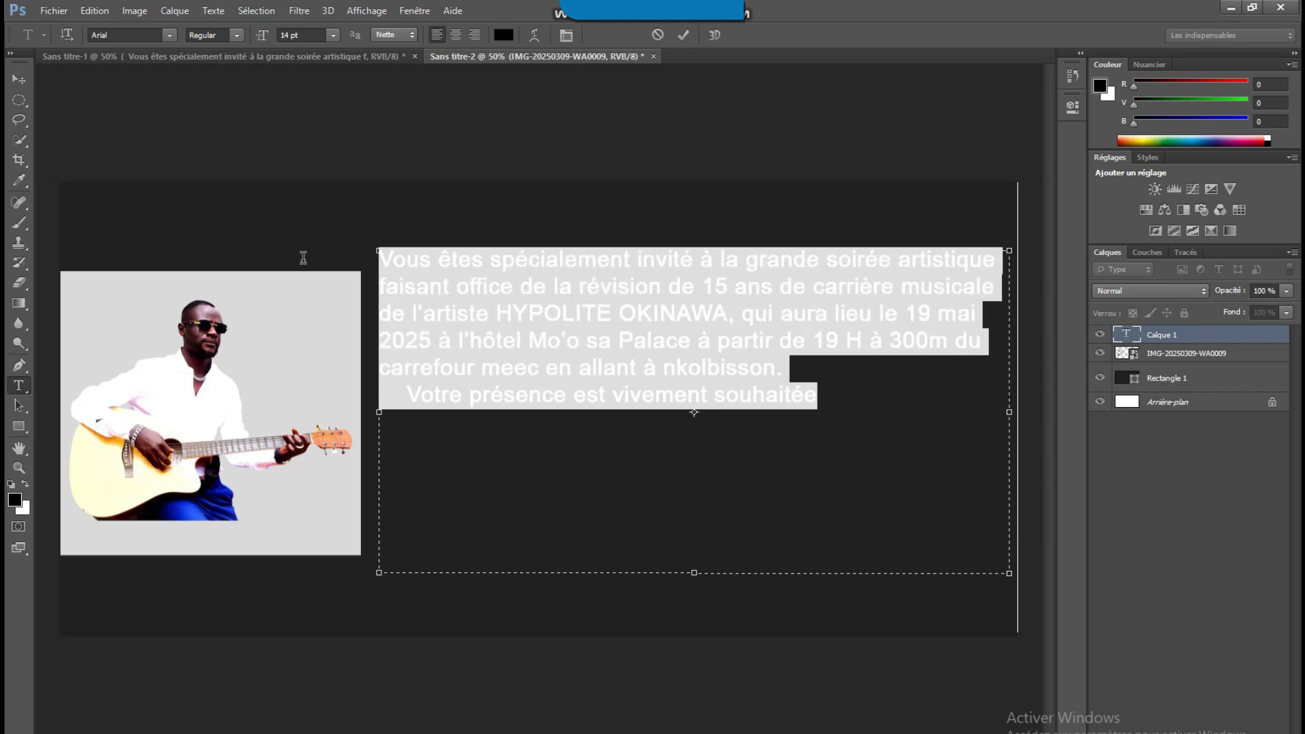
click(509, 34)
drag(614, 336, 453, 270)
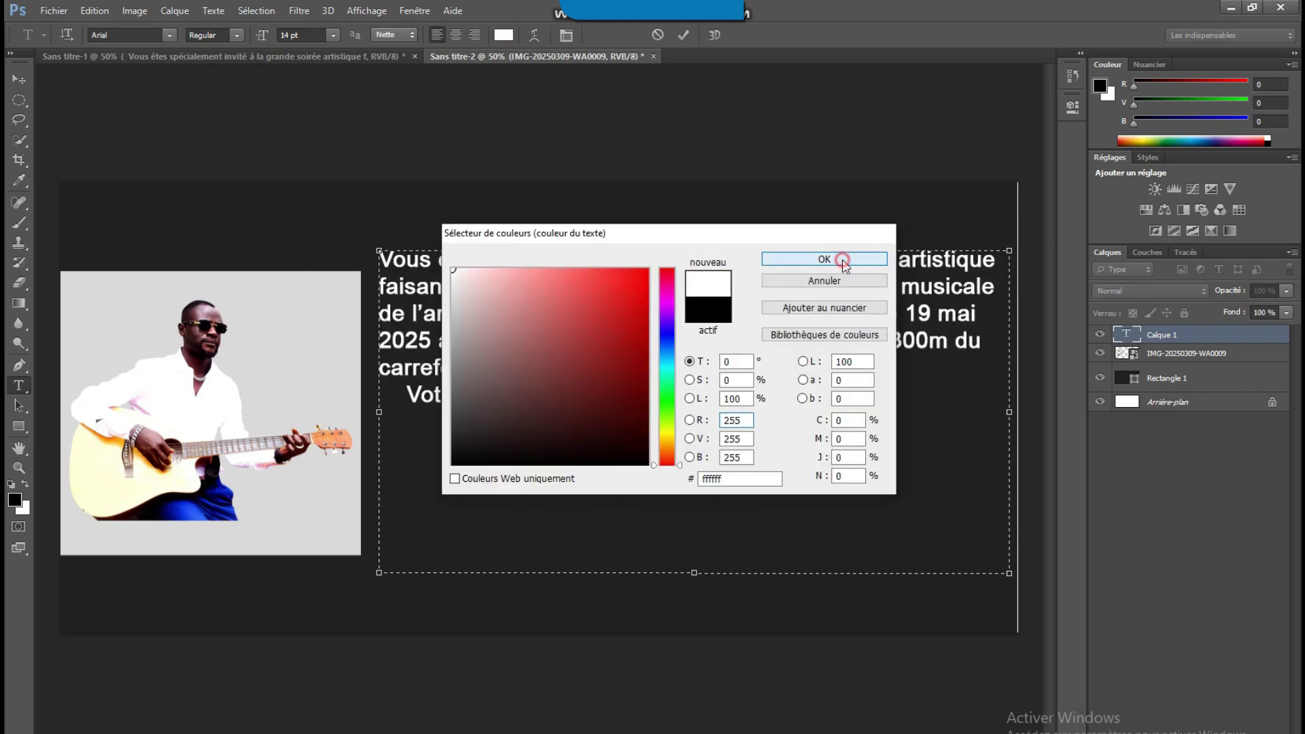
click(841, 260)
click(796, 285)
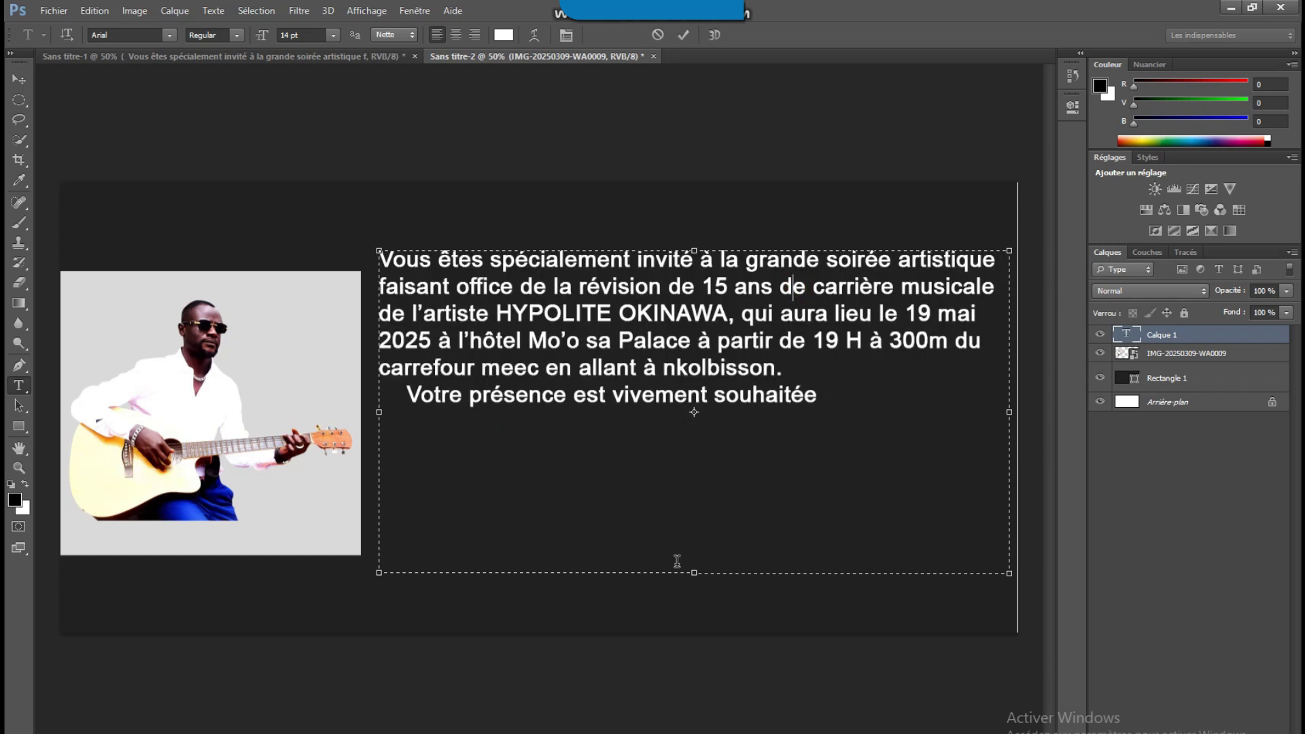
Shorten the text frame to fit the invitation, lower it to mid-height of the canvas and widen it to the photo's edge.
drag(695, 573, 671, 414)
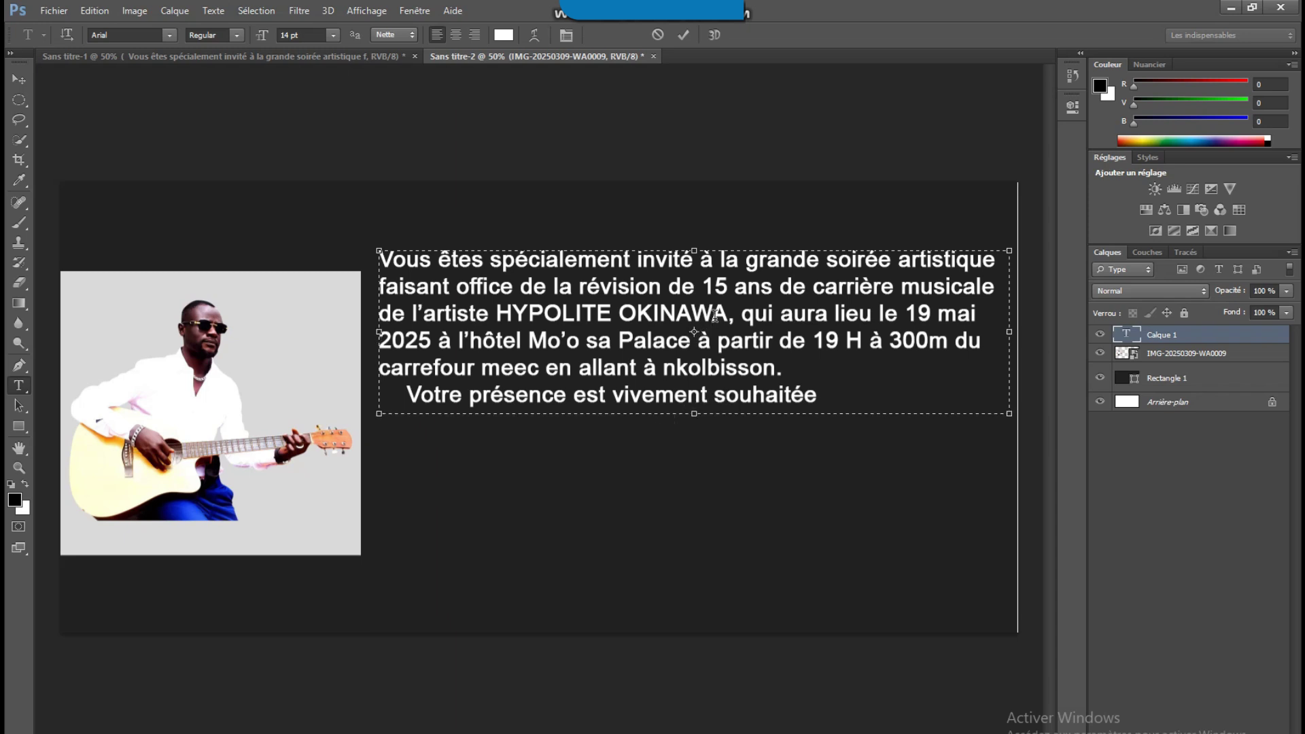
drag(773, 469, 769, 537)
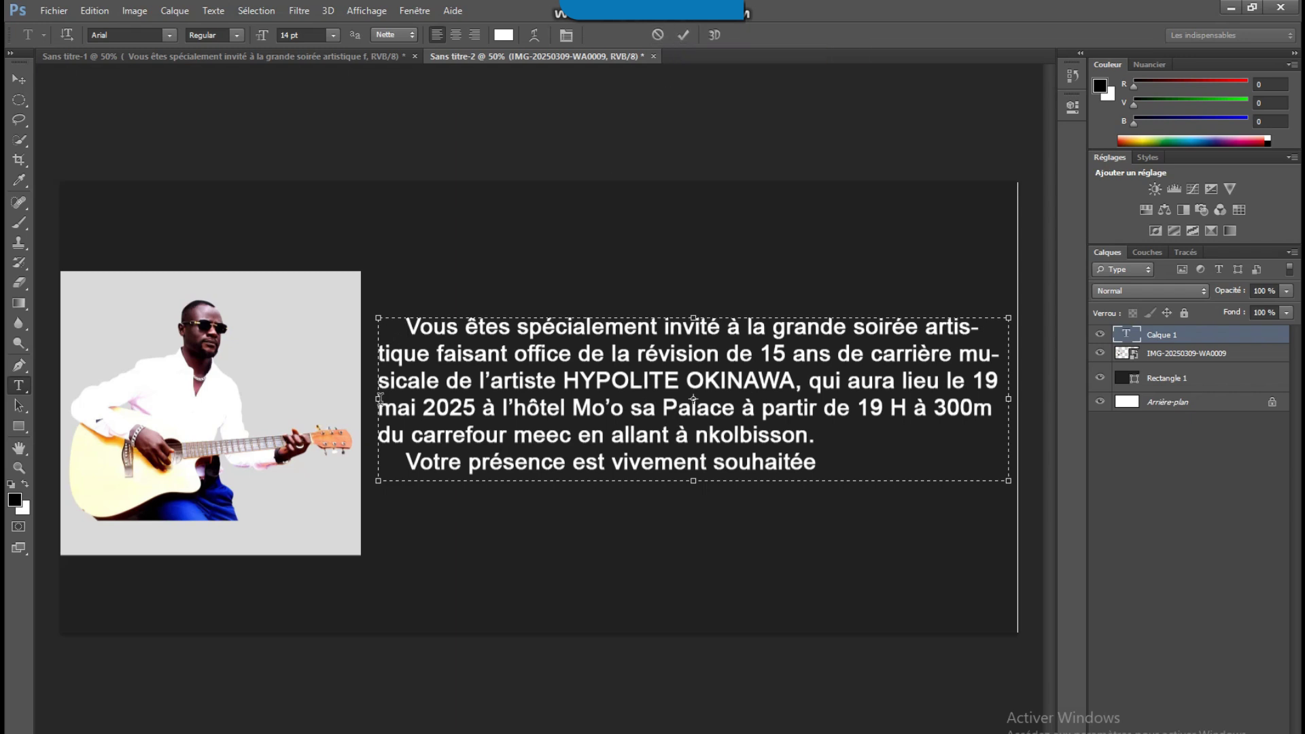
drag(379, 402, 361, 401)
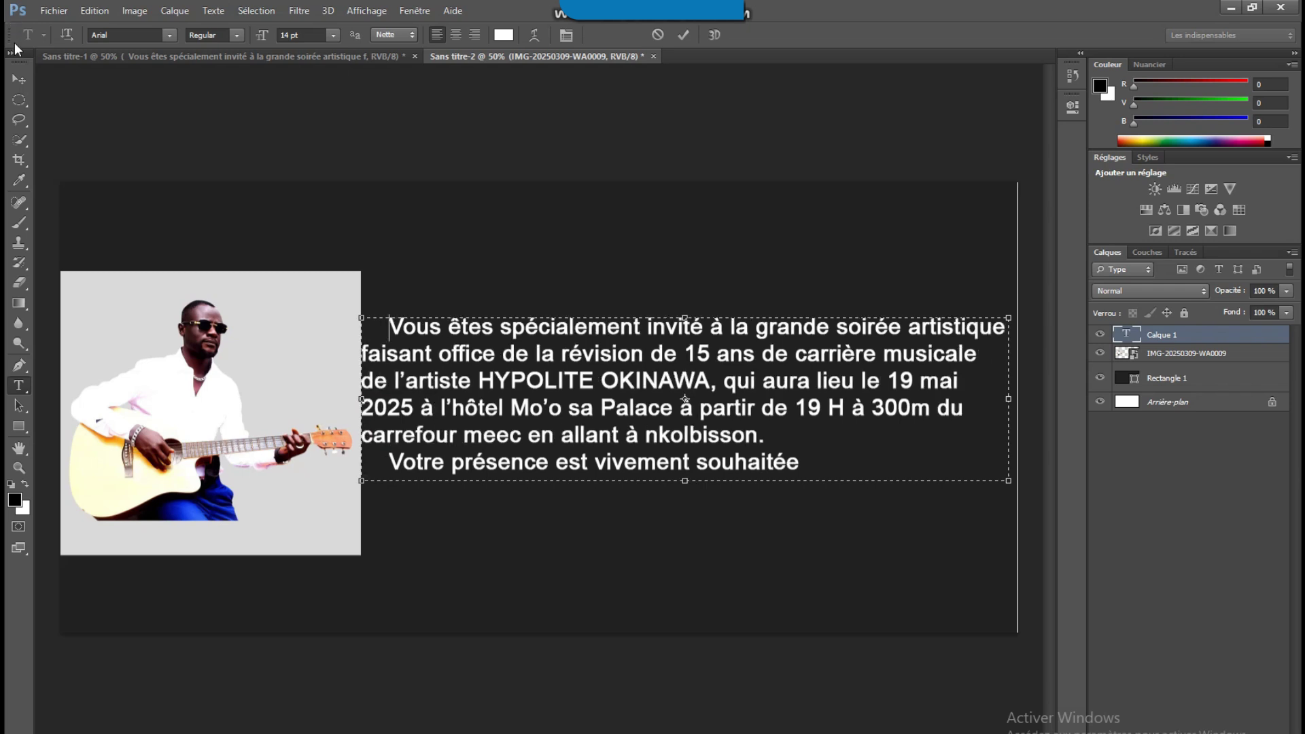
Scale the guitarist photo down slightly from its lower-right corner to leave a narrow gap before the text.
click(18, 79)
click(235, 362)
drag(360, 554, 346, 546)
click(779, 35)
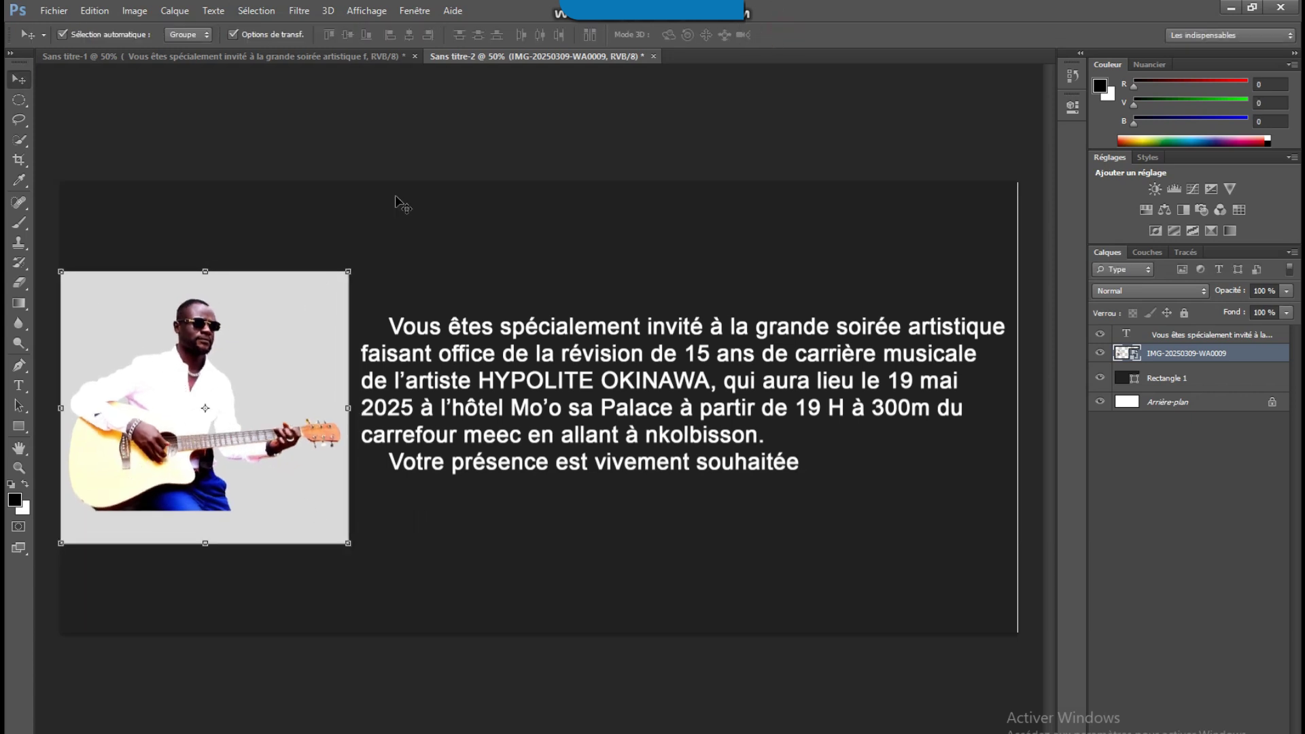
Copy the "Le manageur" signature from Sans titre-1 into Sans titre-2, below the right half of the invitation text.
click(199, 58)
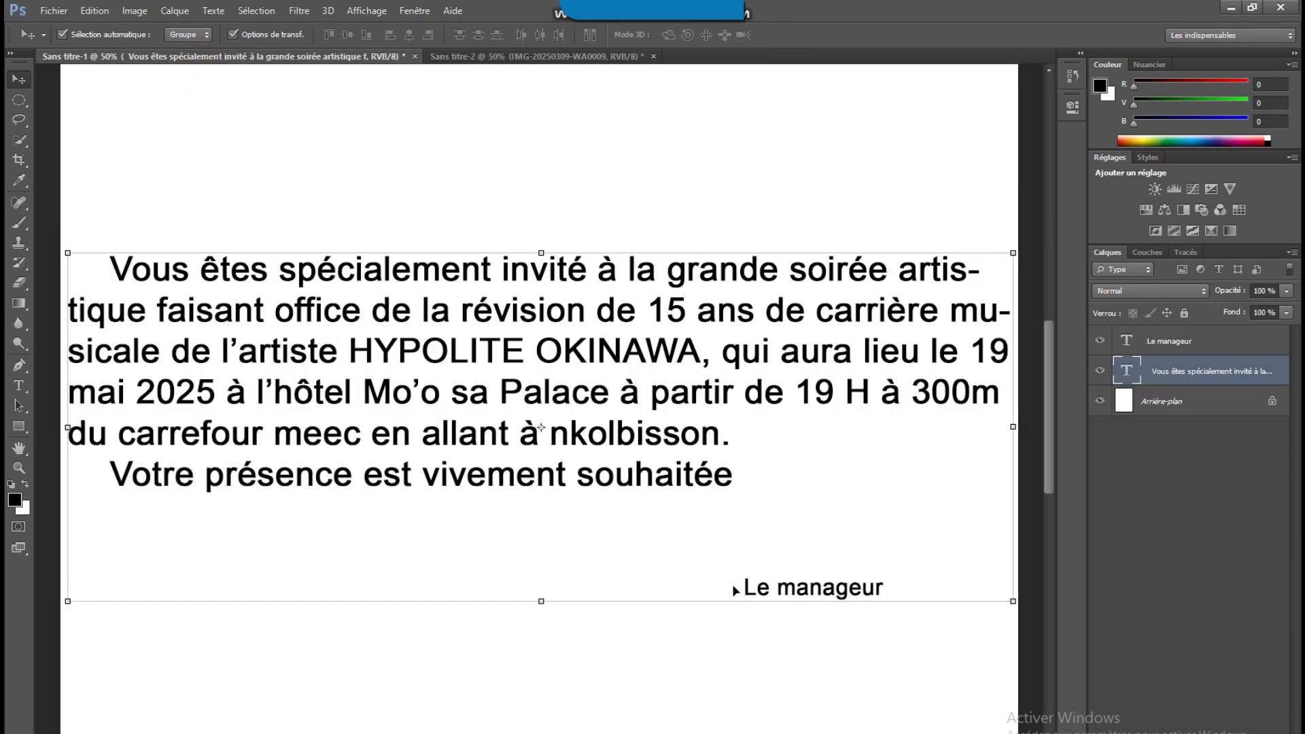
click(851, 615)
drag(846, 594, 913, 542)
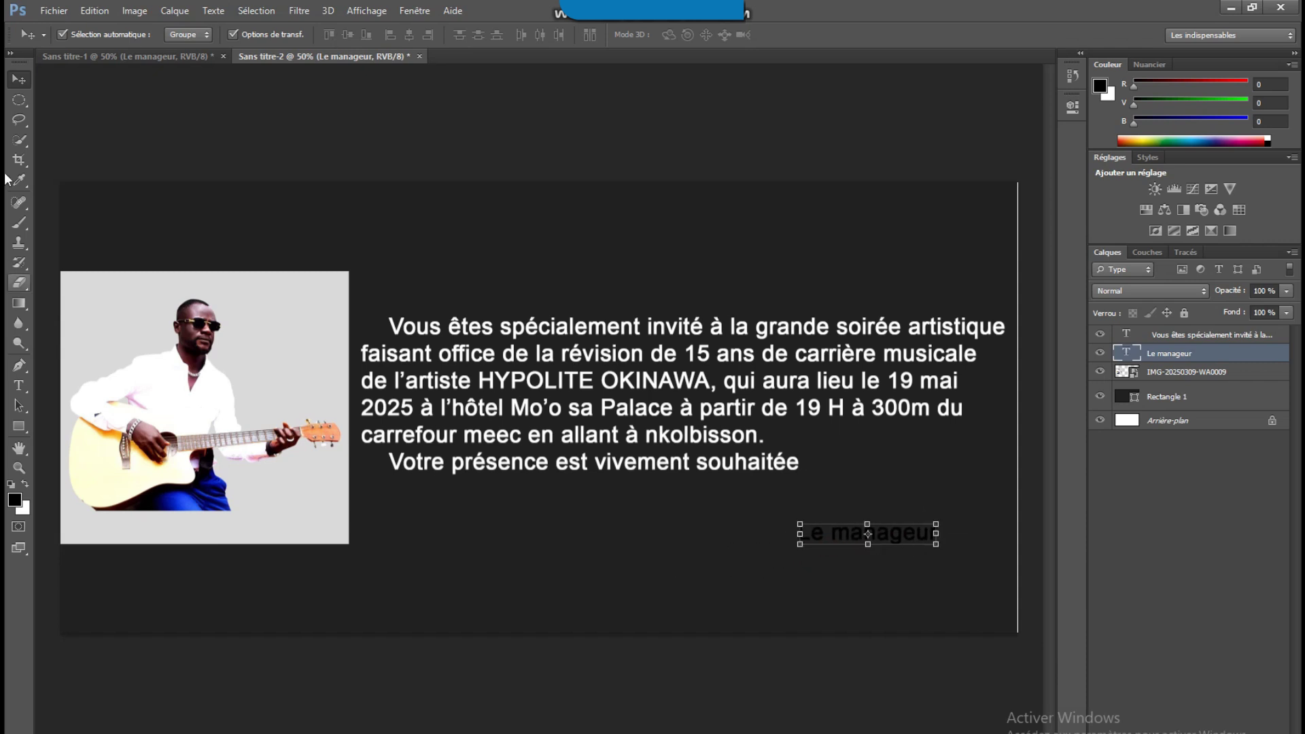
Set the colour of the "Le manageur" signature to white, ffffff.
click(19, 385)
drag(800, 533, 972, 532)
click(503, 35)
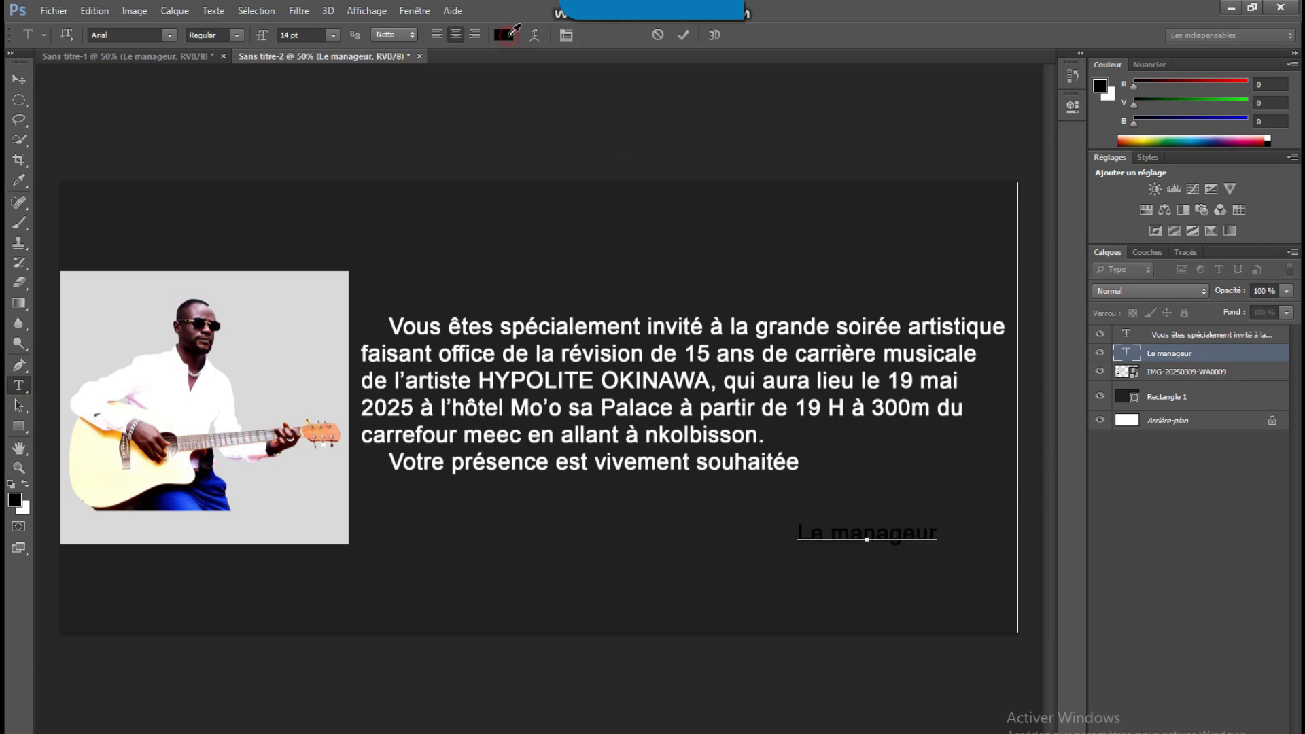
drag(606, 344, 432, 220)
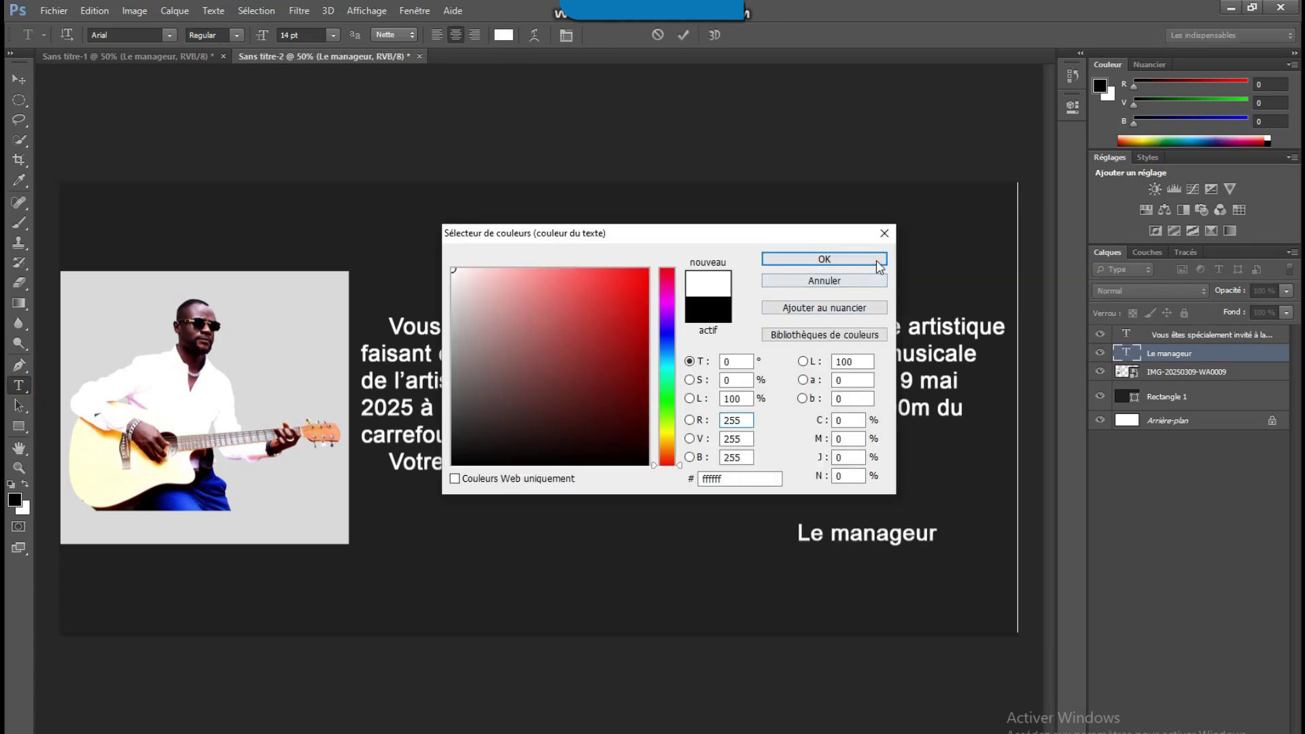
click(824, 259)
click(19, 79)
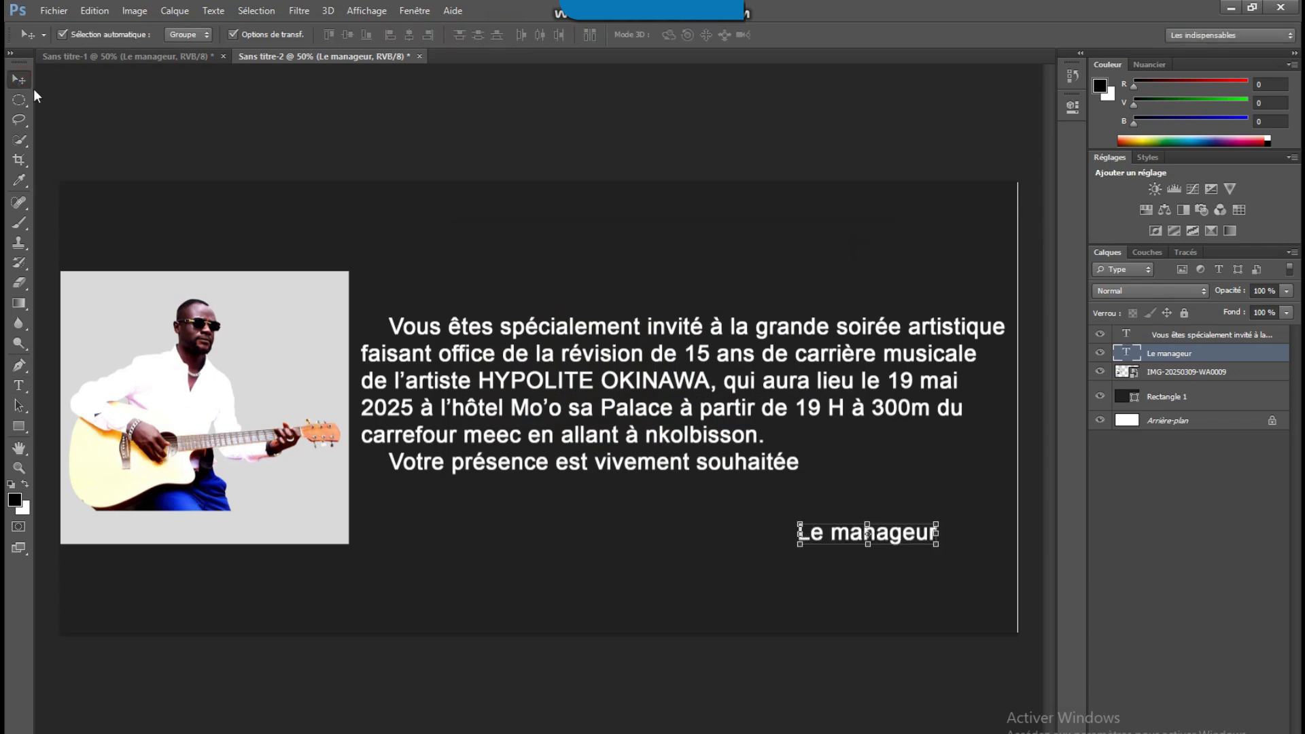
click(788, 219)
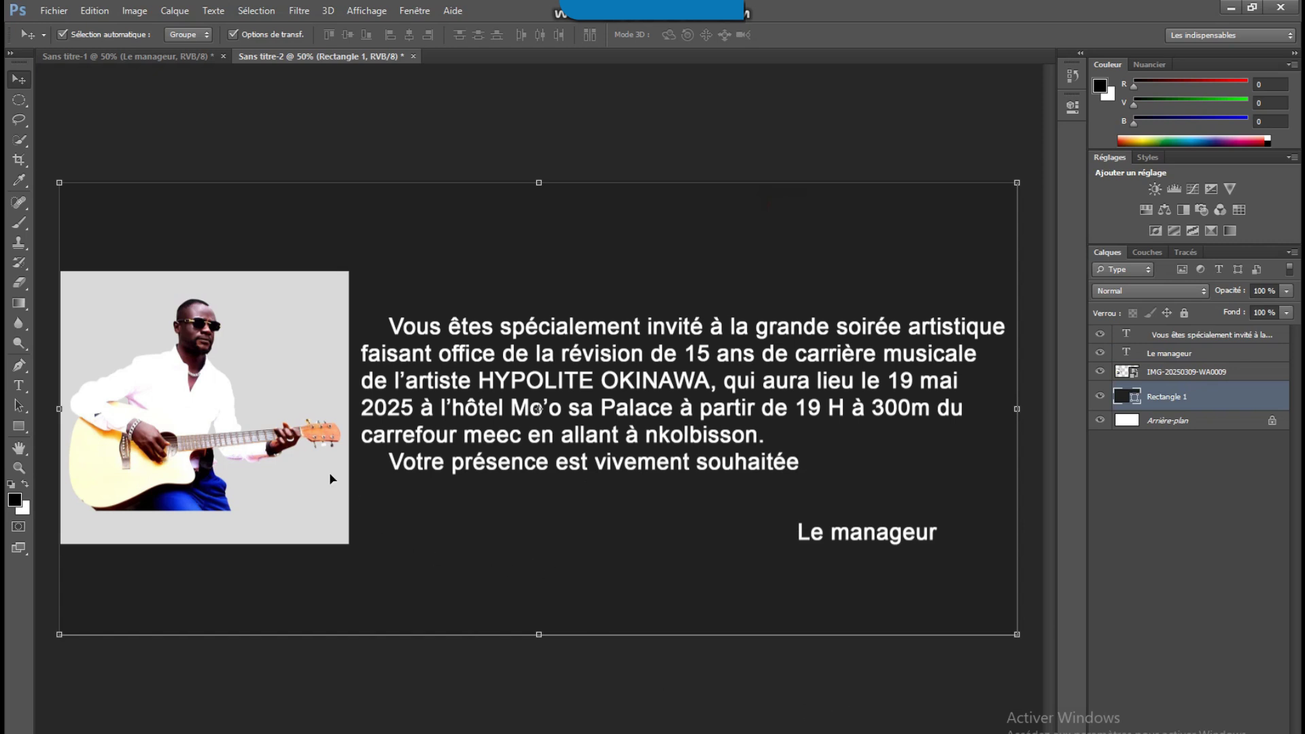
Duplicate the "Le manageur" text above the invitation paragraph, retype the copy as "Invitation Spéciale" and nudge it into place as the title.
click(912, 537)
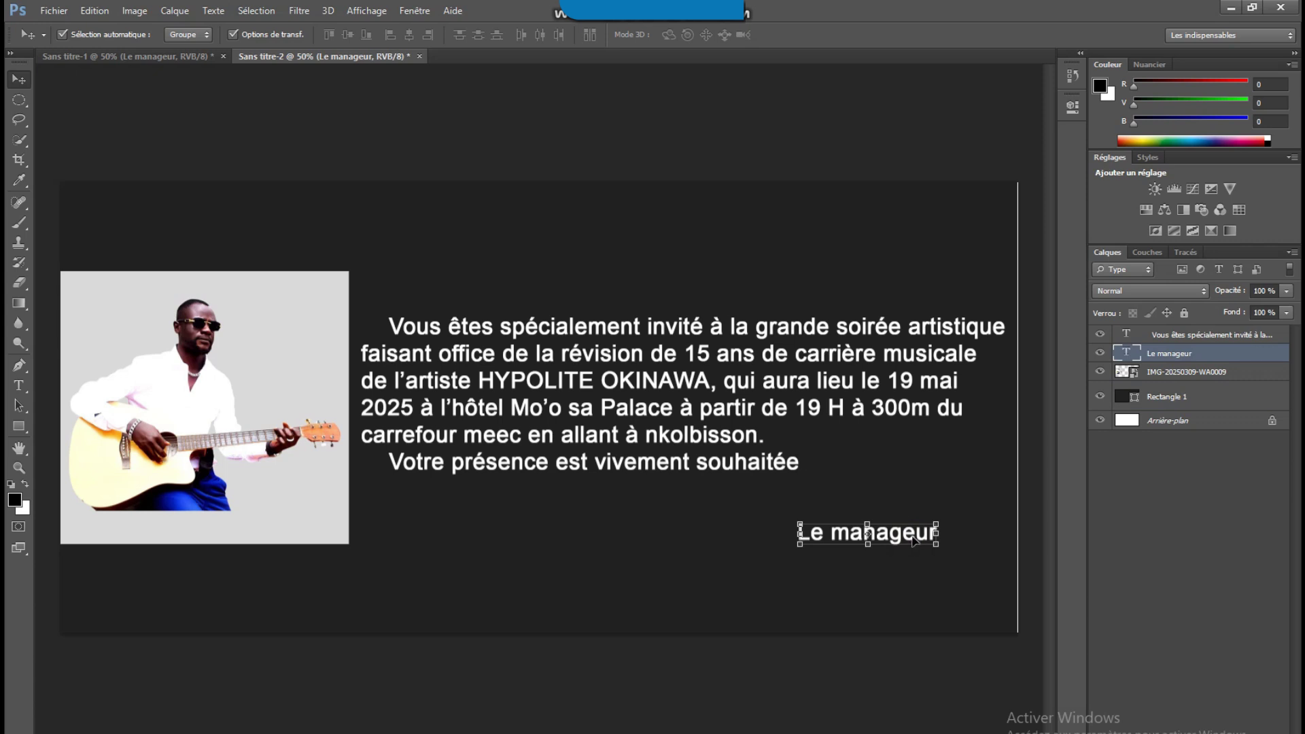
drag(919, 535, 744, 248)
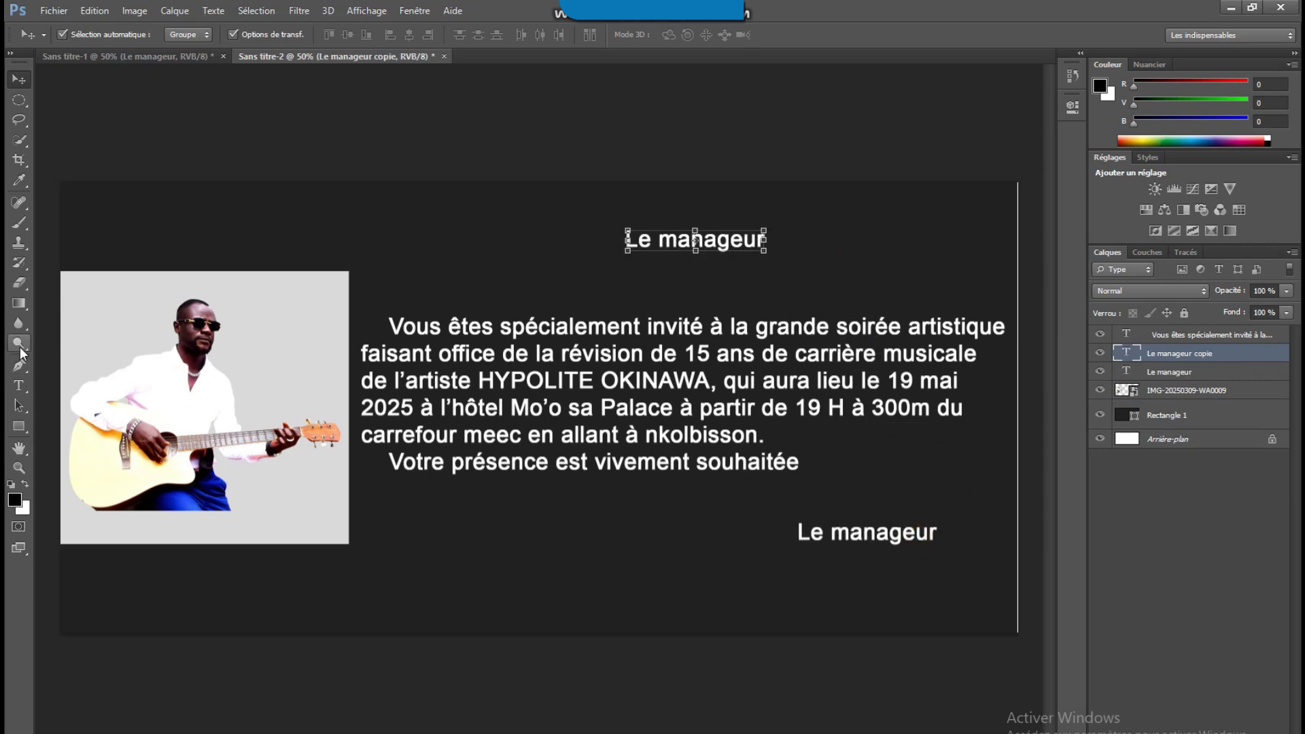
click(19, 386)
drag(626, 240, 828, 243)
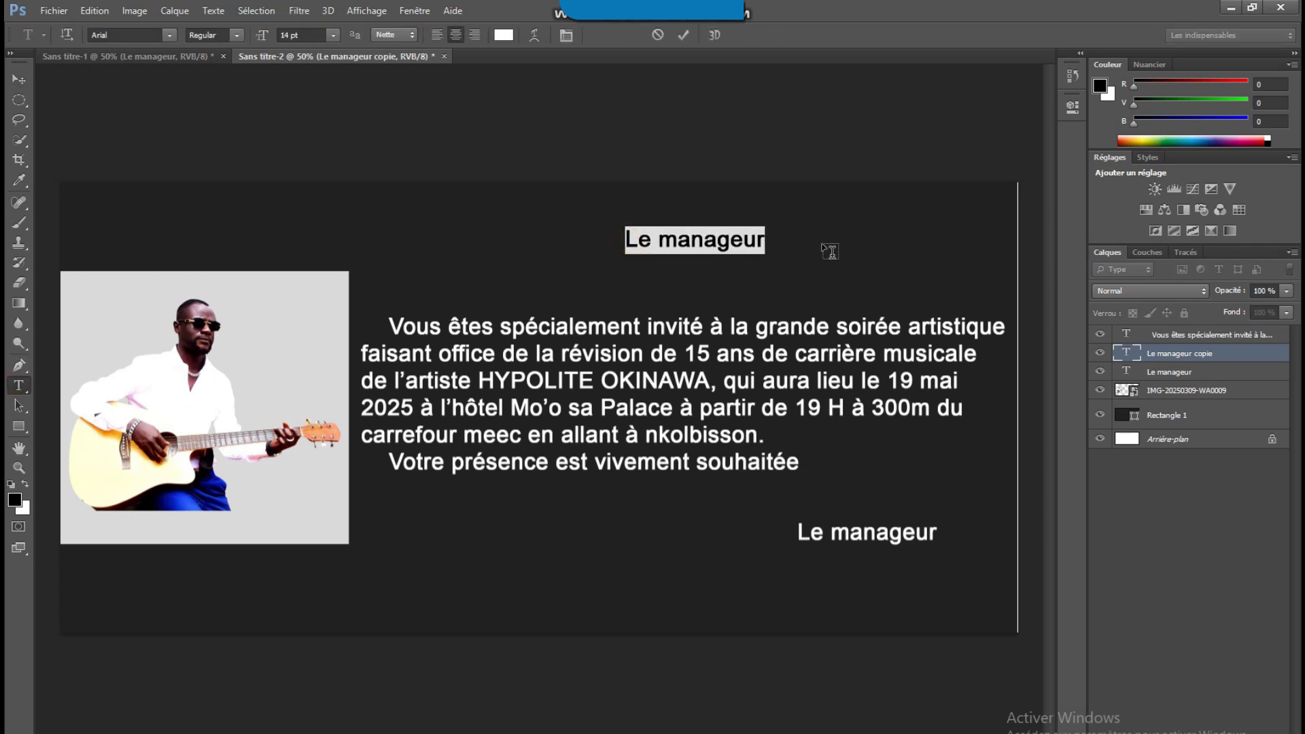
key(BackSpace)
text(Invitation)
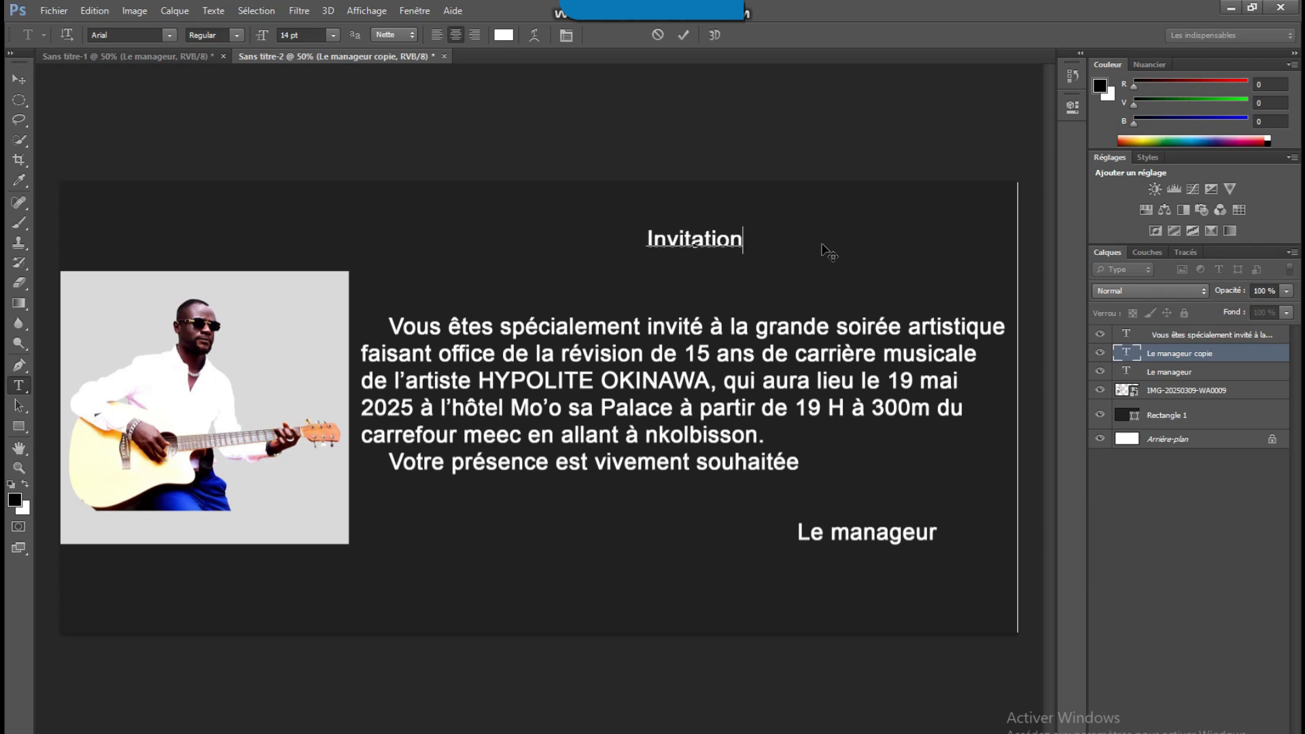
text( Spéciale)
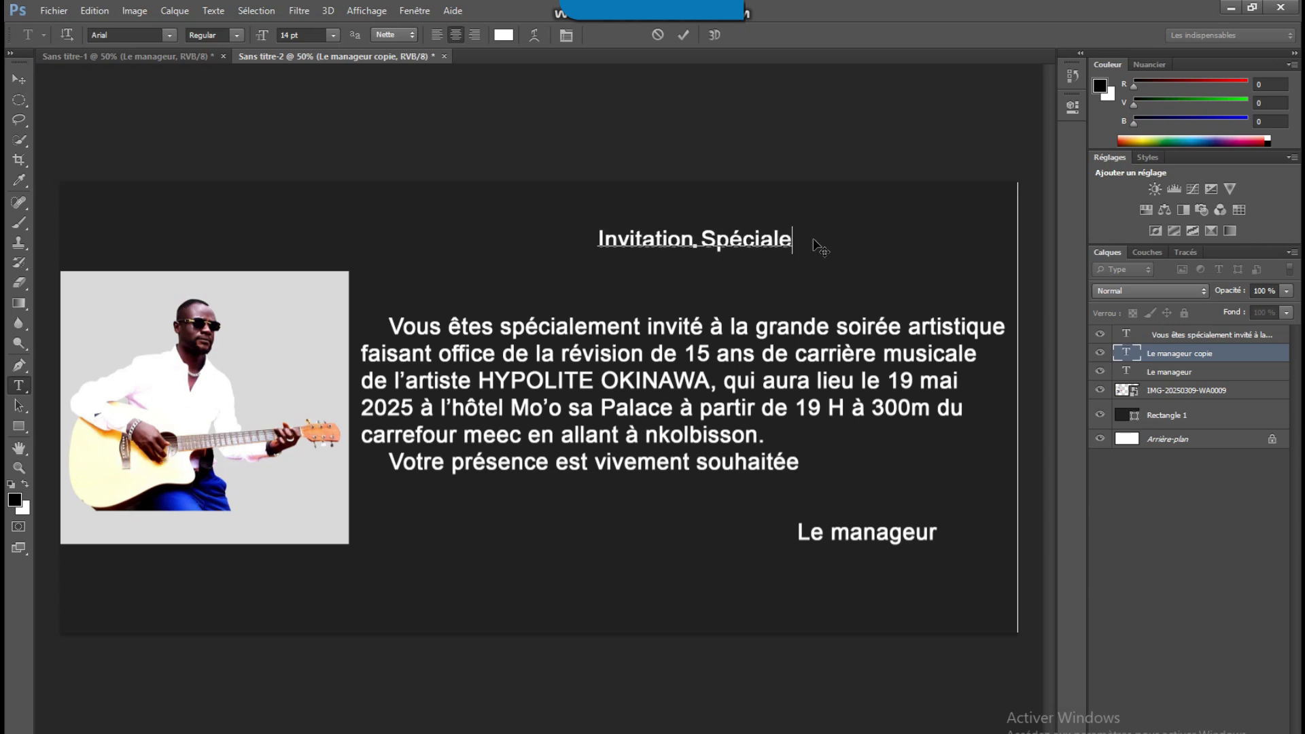
click(684, 35)
key(v)
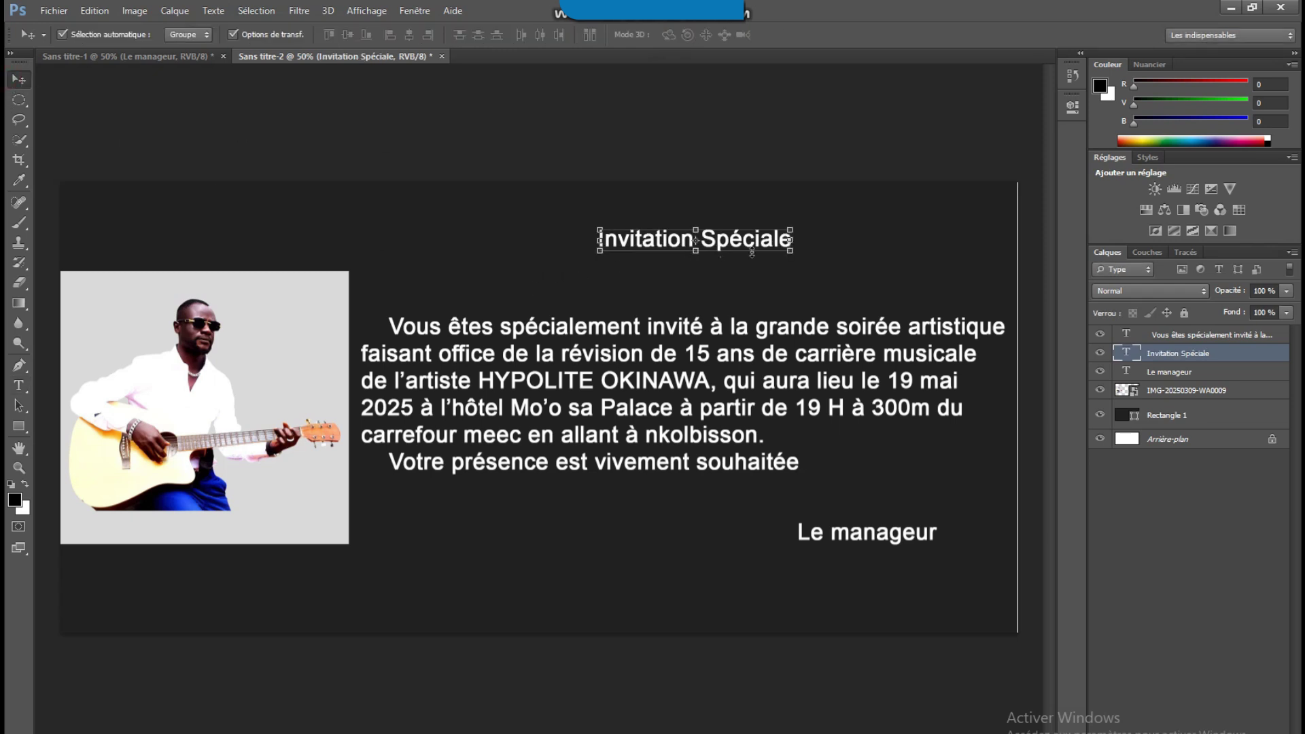
drag(750, 247, 745, 242)
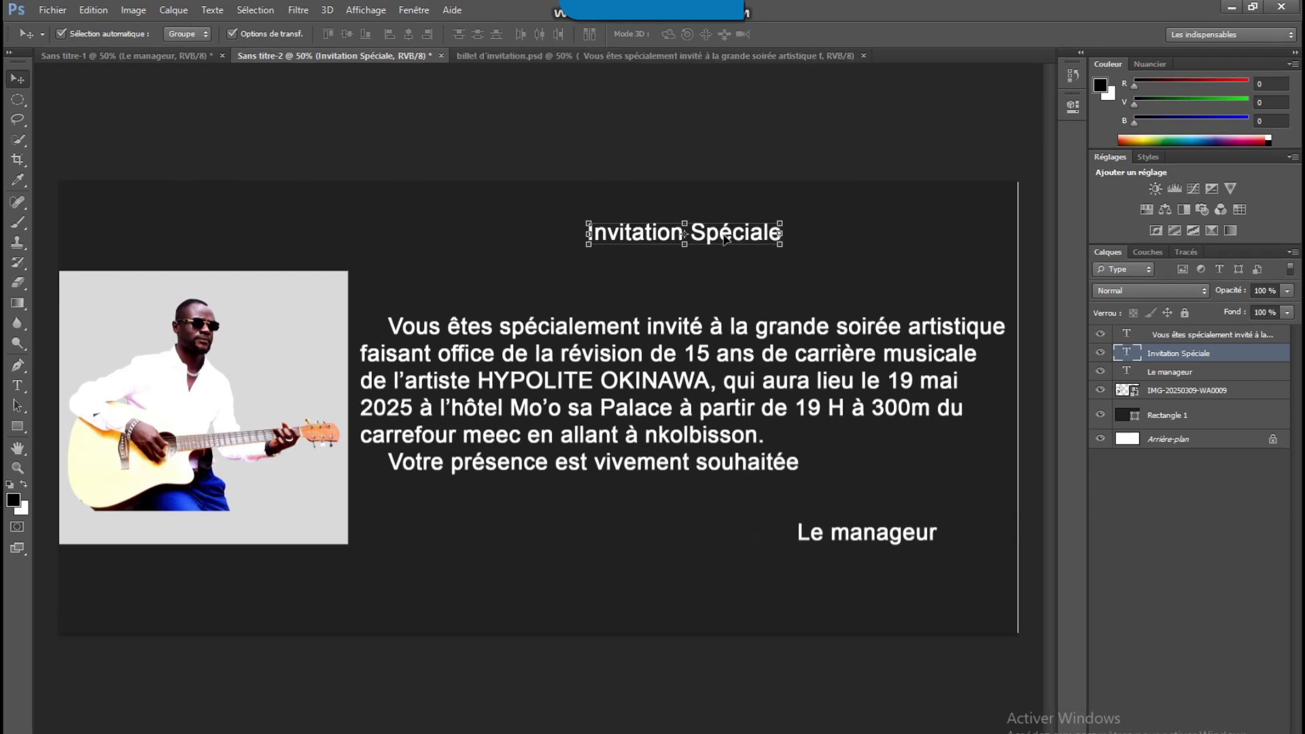
Duplicate the title beneath itself, retype the copy as "Mme/Mr" and align it with the indented first line just above the paragraph.
drag(747, 238, 529, 307)
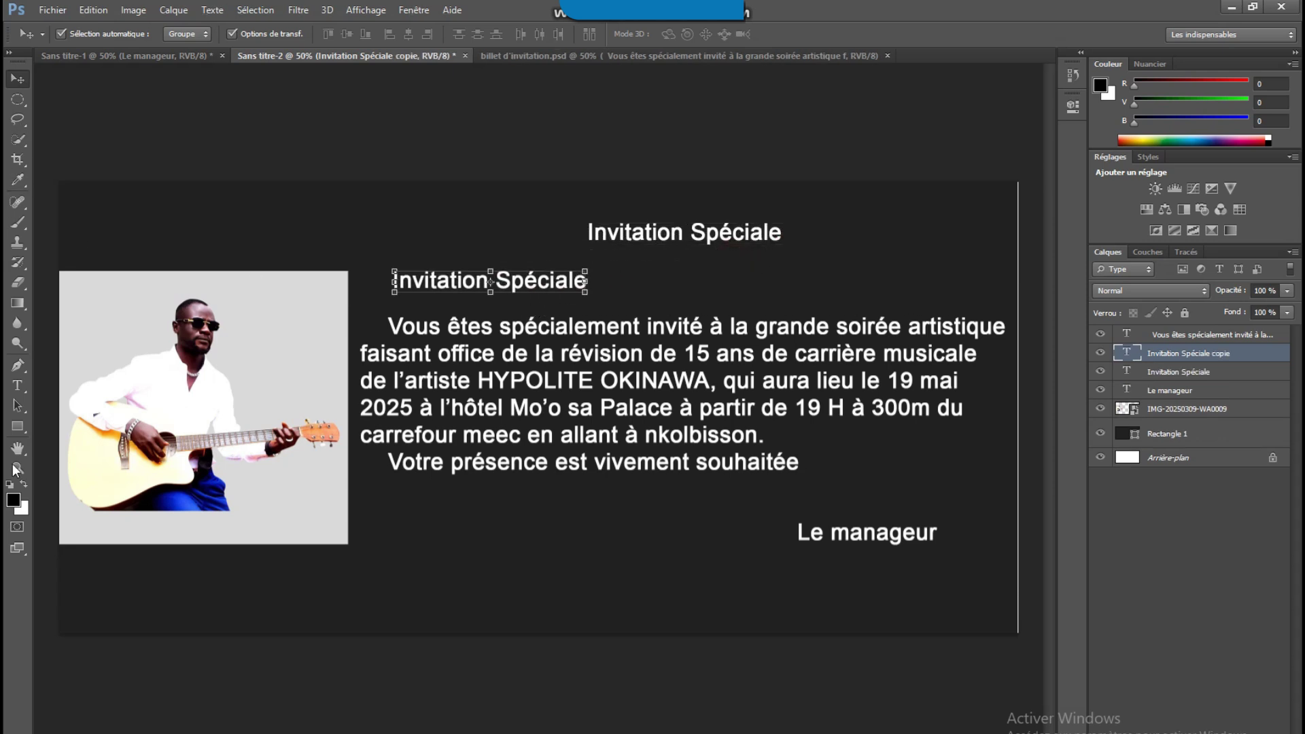
click(17, 386)
drag(393, 269, 679, 301)
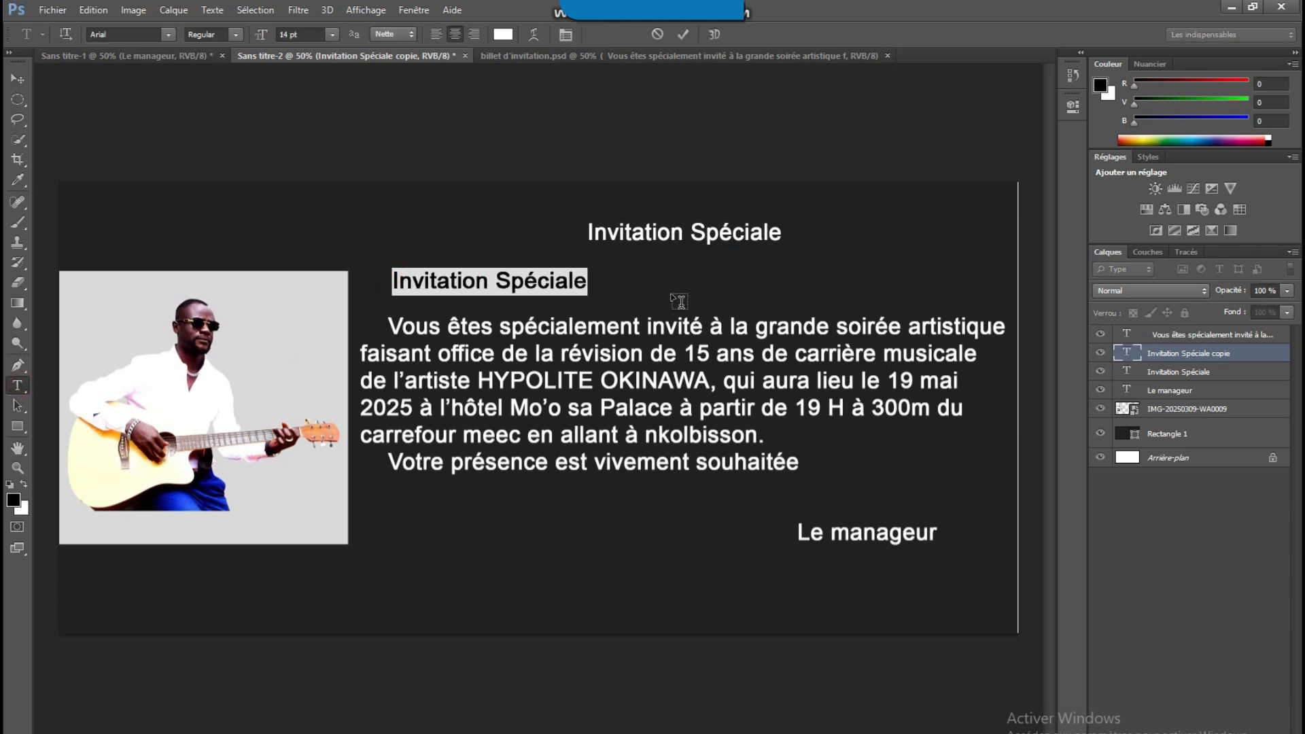
text(Mr)
key(BackSpace)
key(BackSpace)
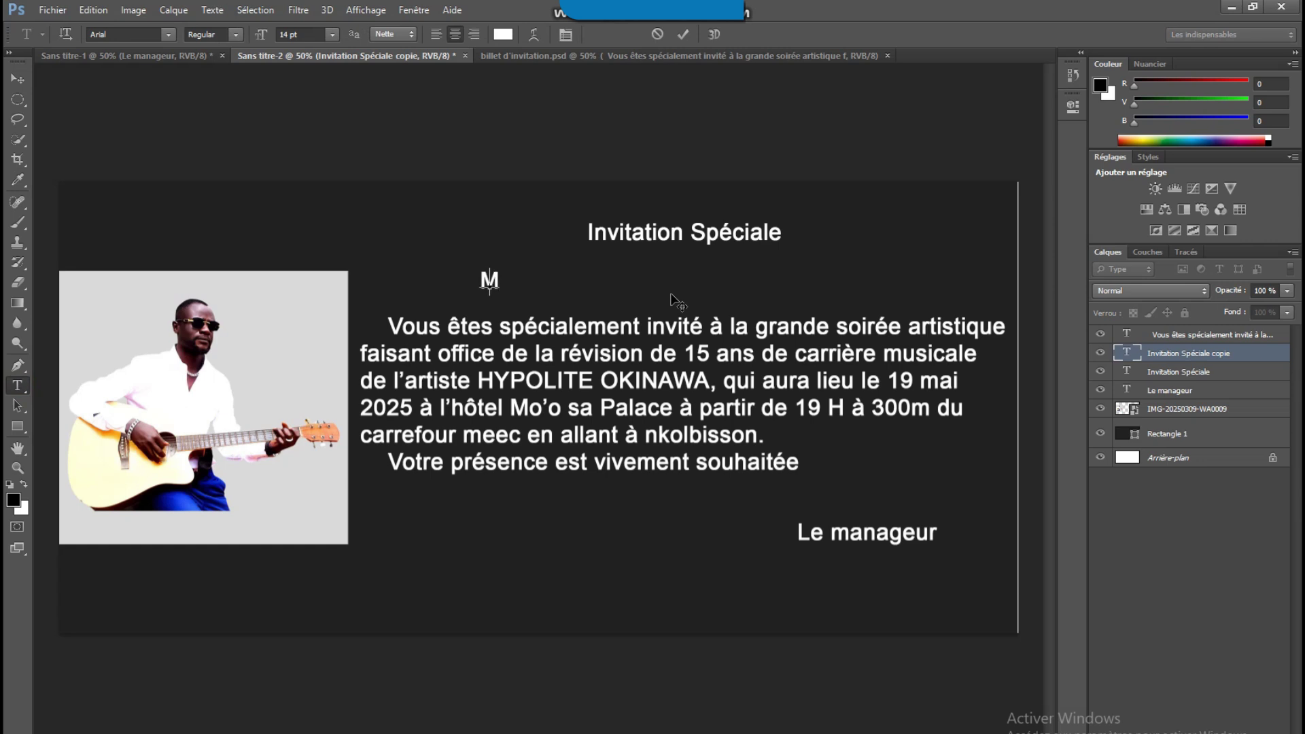
text(M)
key(BackSpace)
text(me/Mr)
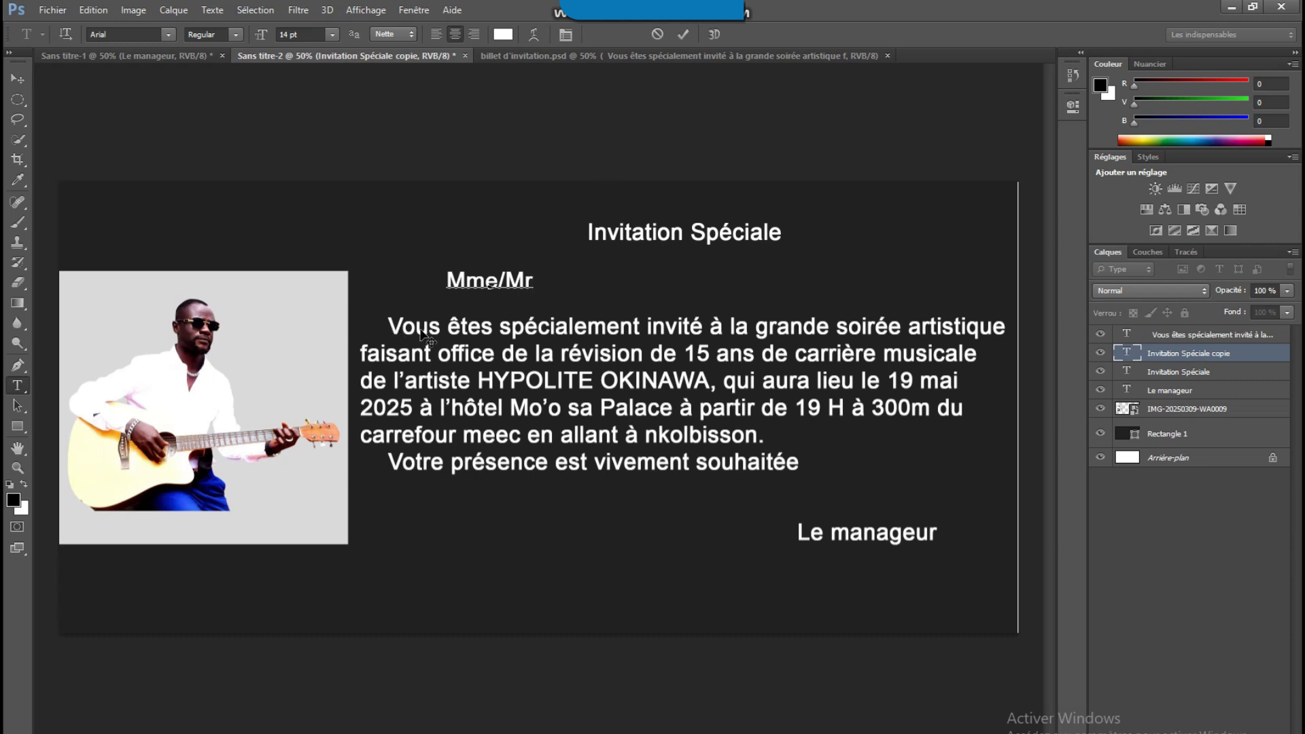
click(26, 77)
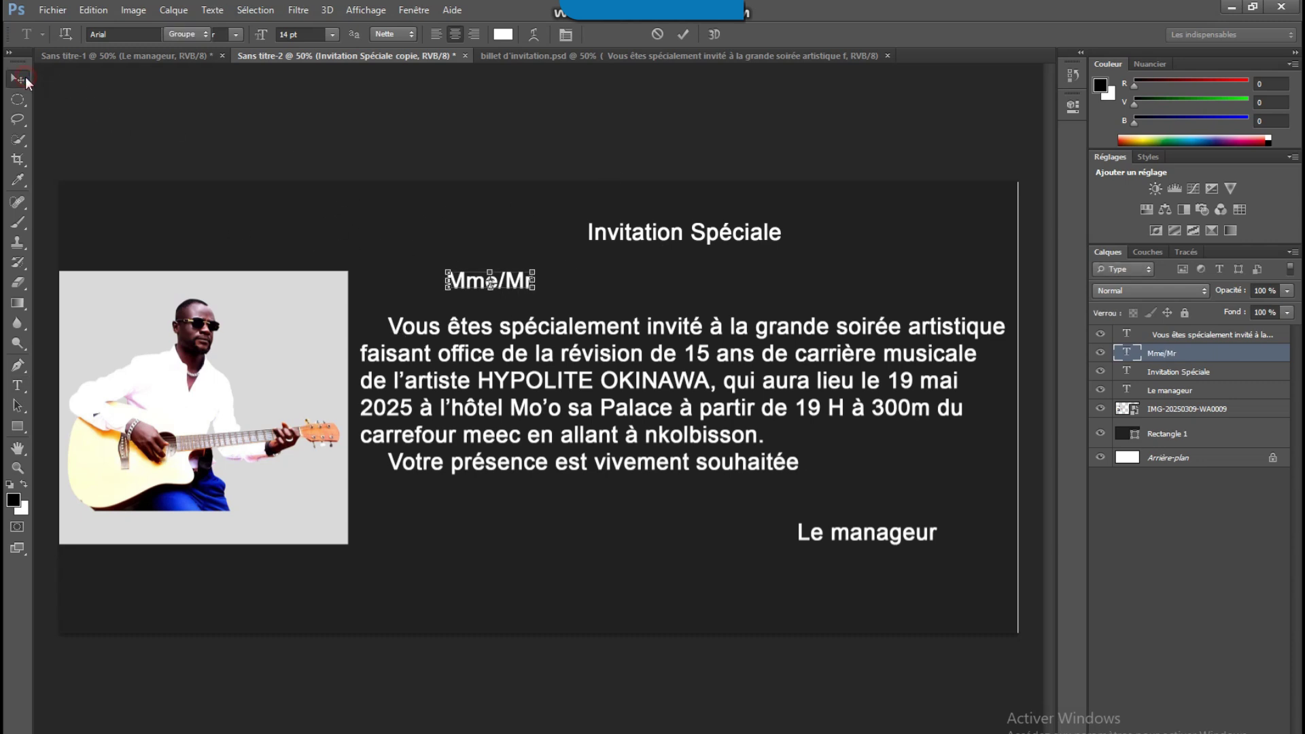
drag(515, 286, 465, 305)
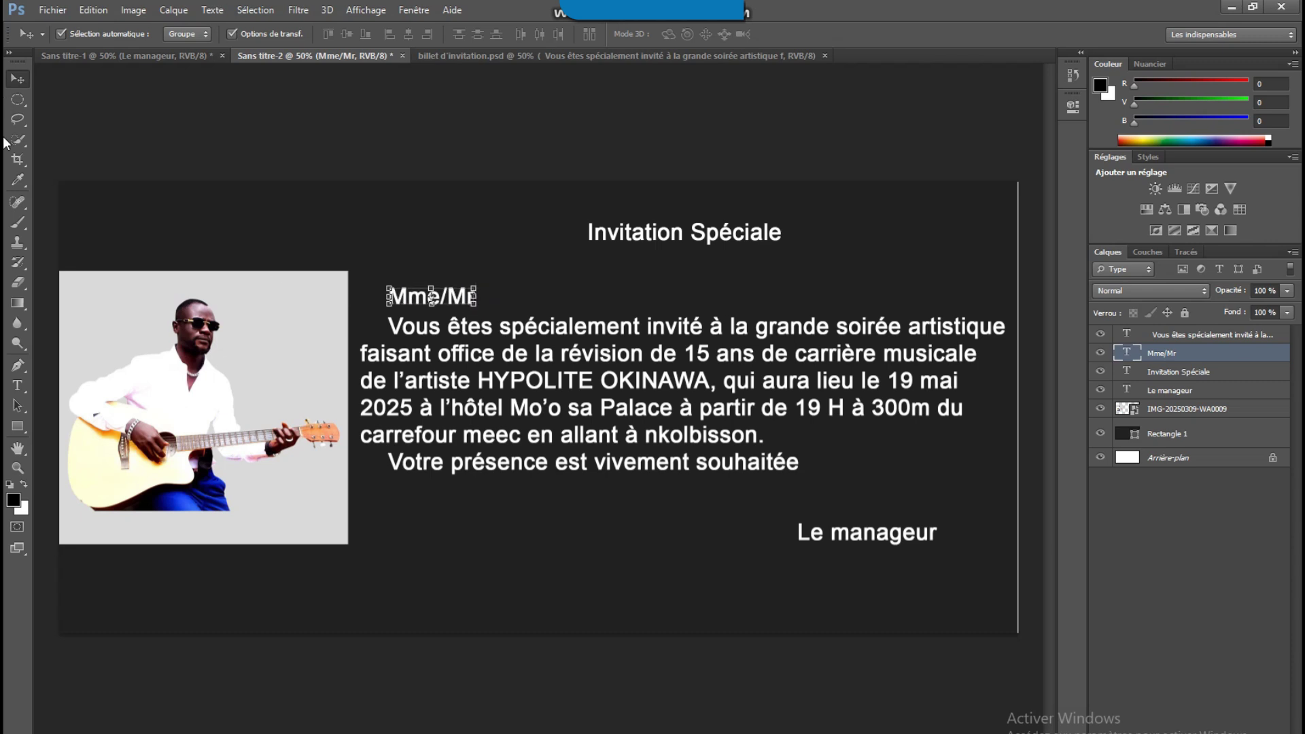
Draw a rectangle about 1314 × 57 px beside "Mme/Mr" for the guest's name and fill it with white.
click(17, 426)
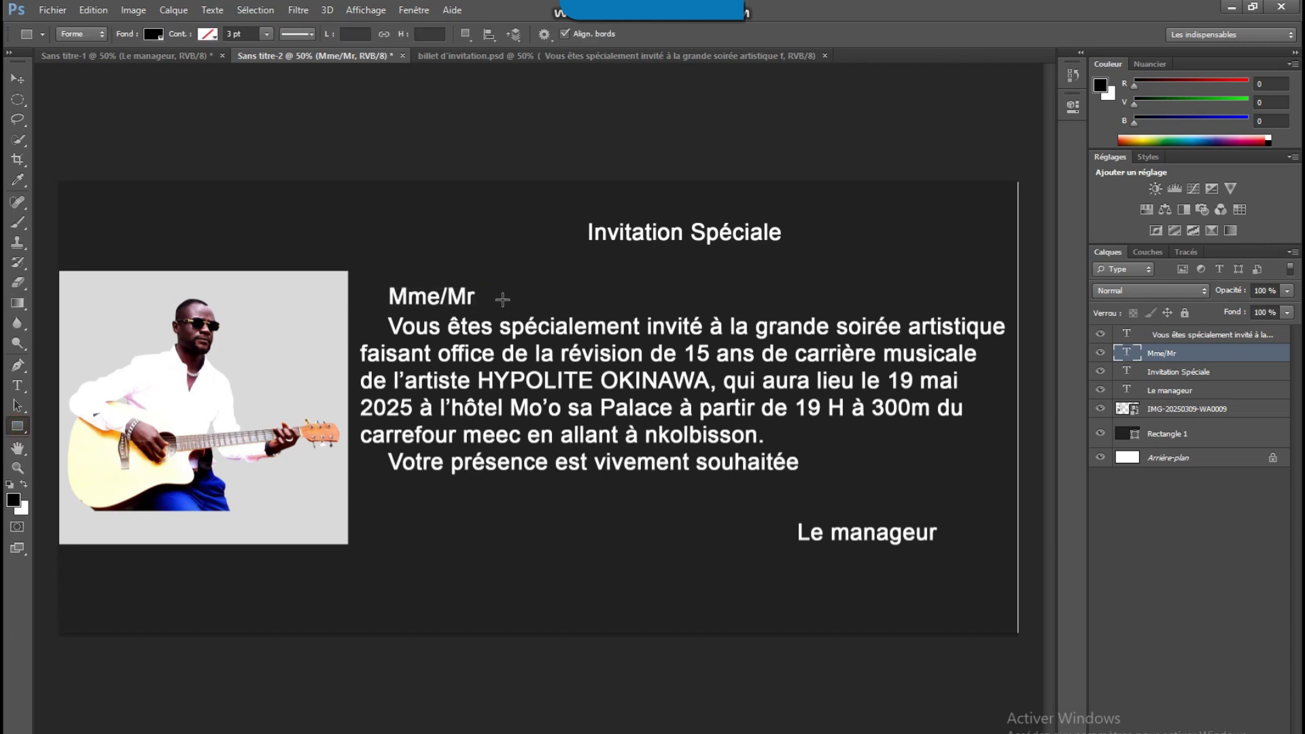
drag(490, 290, 998, 310)
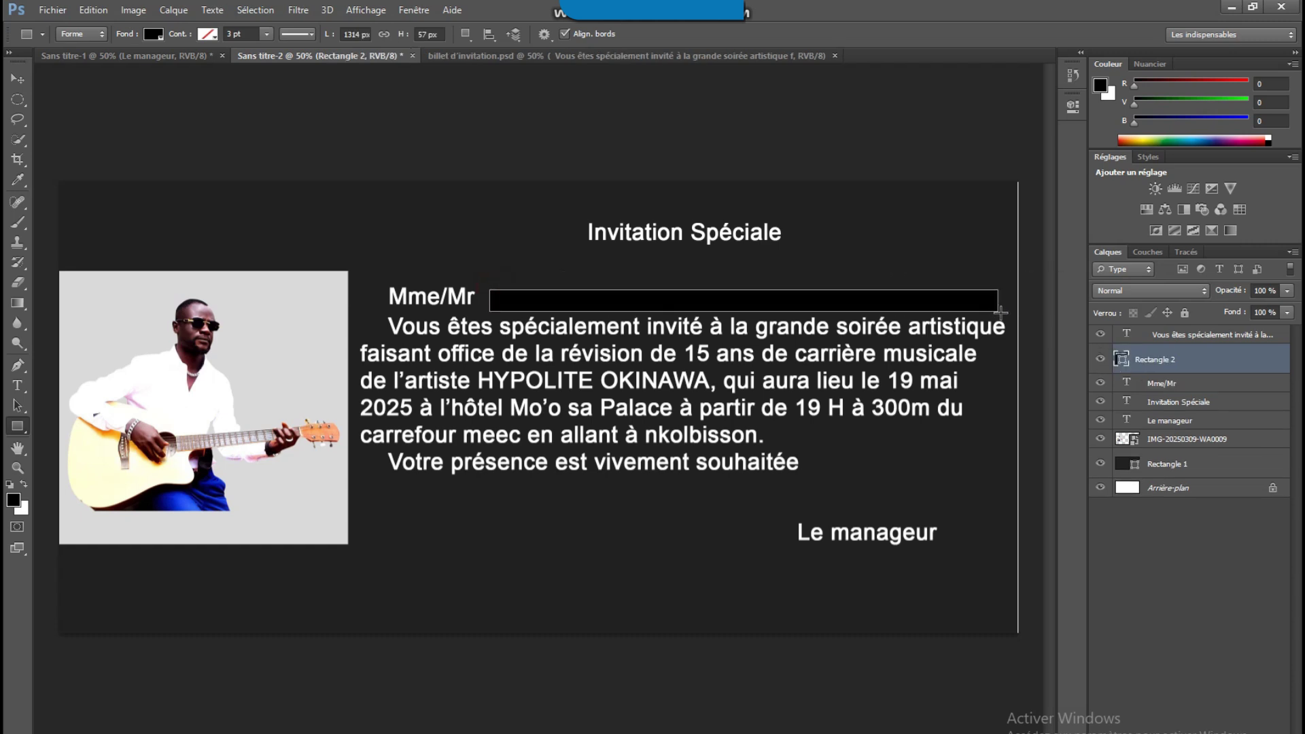
double_click(1121, 361)
drag(539, 373, 466, 254)
click(829, 264)
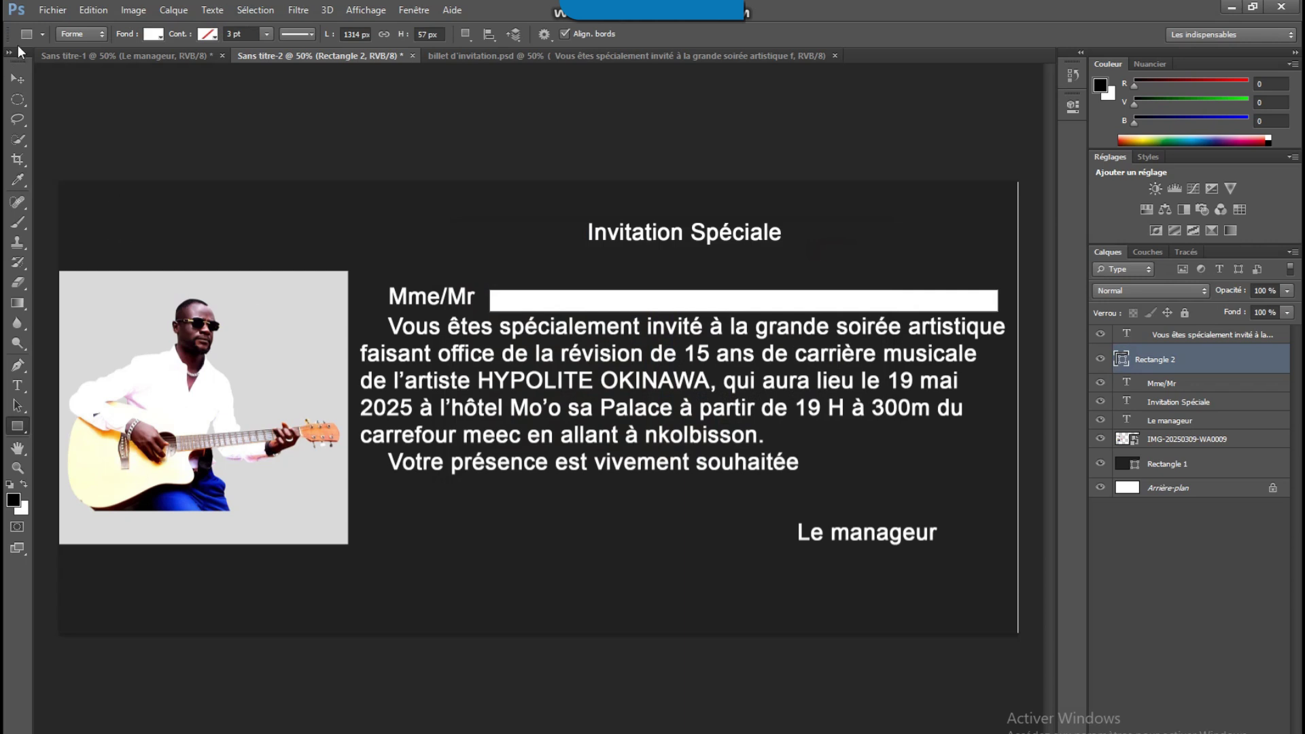
click(17, 78)
click(894, 272)
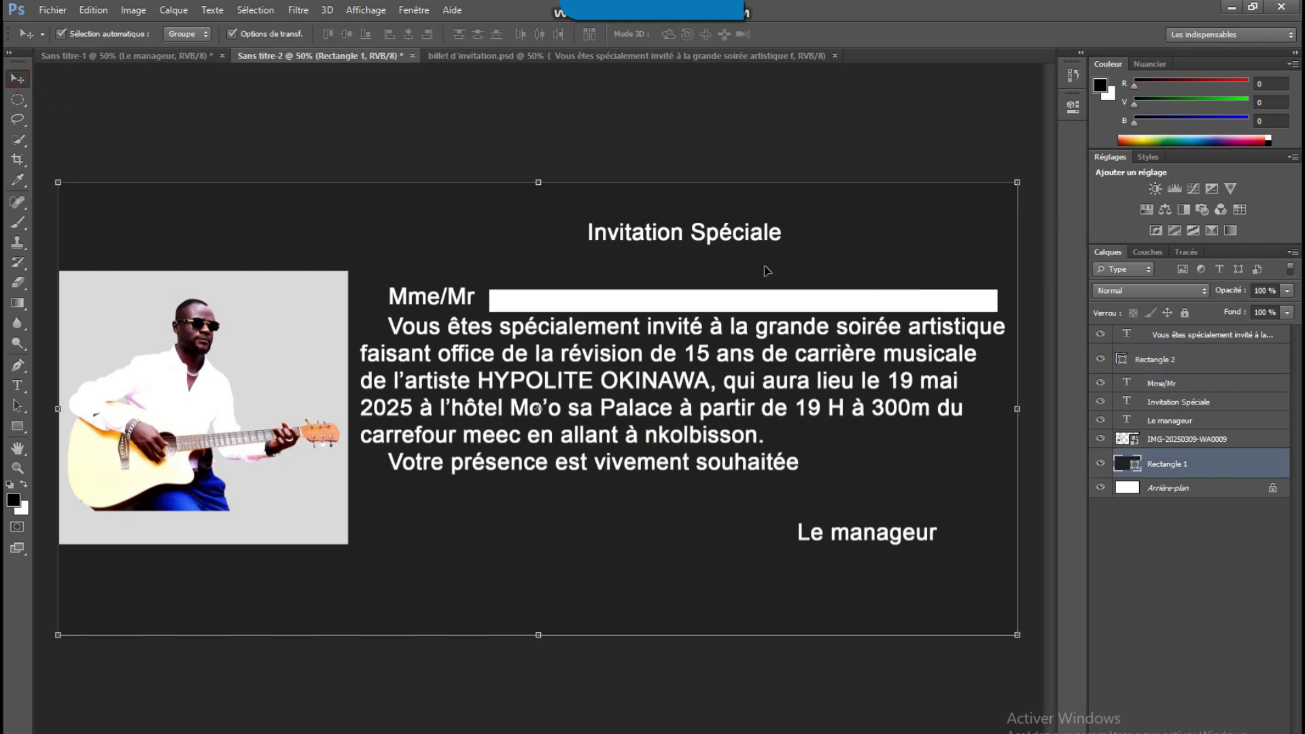
Move the white name bar and the "Mme/Mr" text up together slightly, leaving a gap above the invitation paragraph.
click(499, 297)
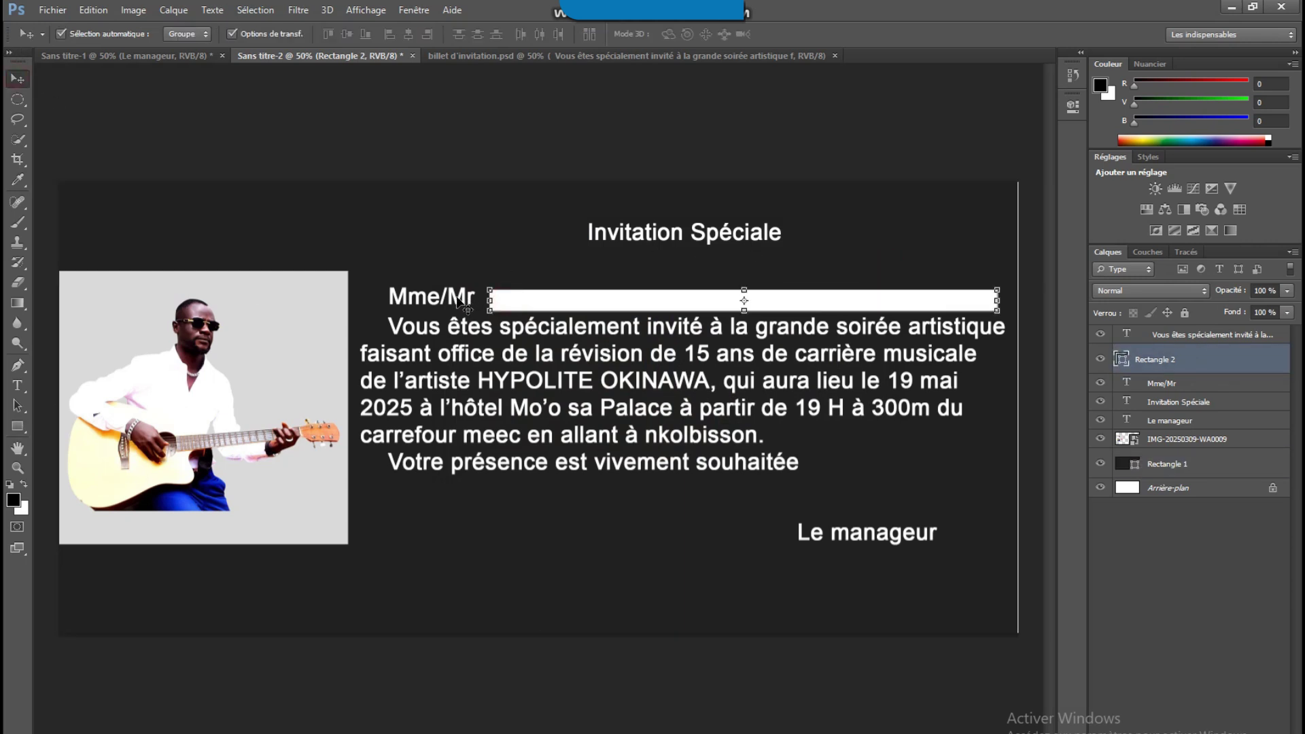
shift+click(458, 299)
key(Up)
key(Up)
key(Up)
key(Up)
key(Up)
key(Up)
key(Up)
key(Up)
key(Up)
key(Up)
key(Up)
key(Up)
key(Up)
key(Up)
key(Up)
key(Up)
key(Up)
key(Up)
key(Up)
key(Up)
key(Up)
key(Up)
key(Up)
key(Up)
key(Up)
key(Up)
key(Up)
key(Up)
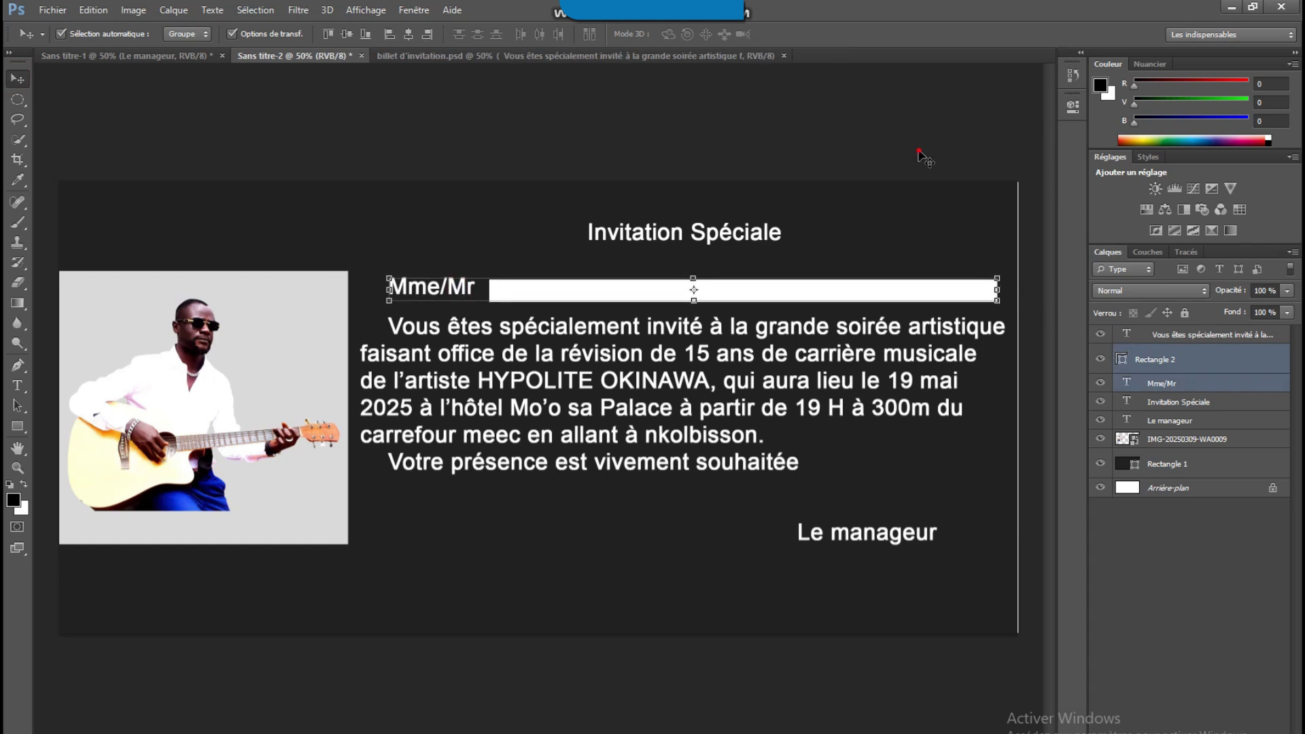
click(925, 158)
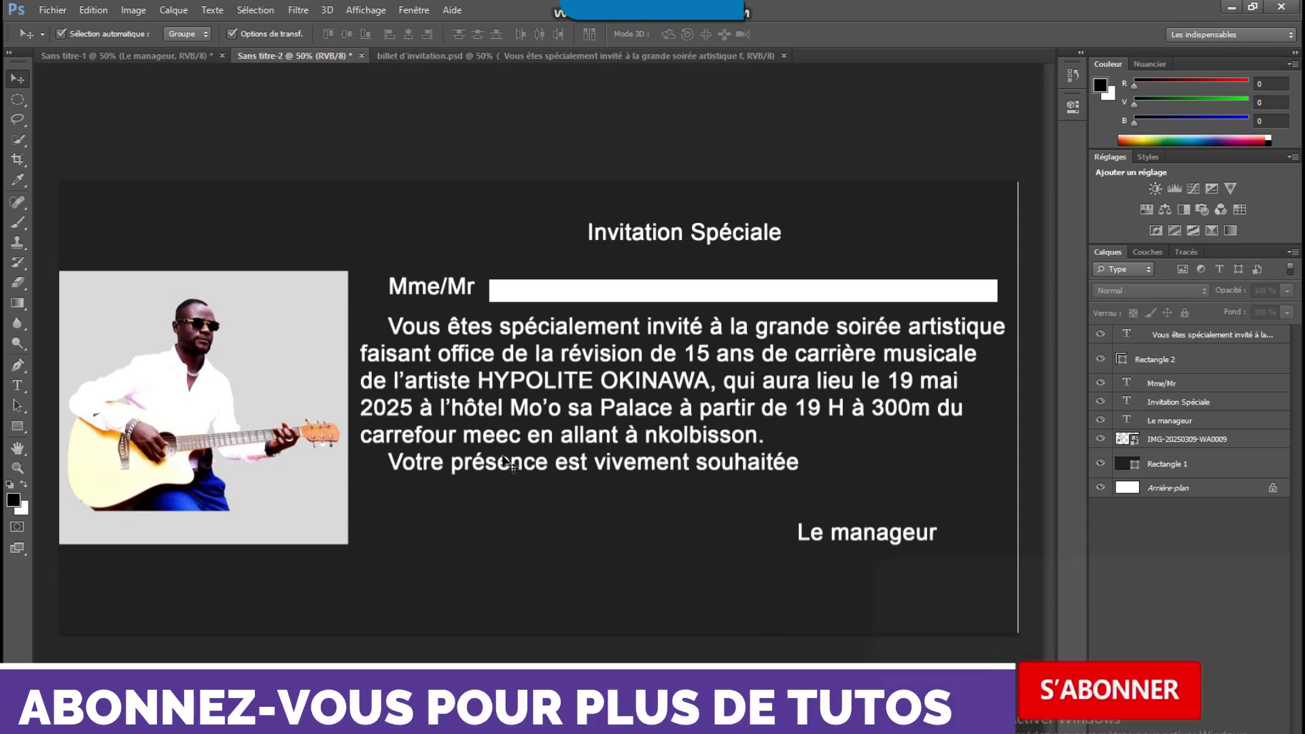
Widen the dark background rectangle to about 102.42% so it covers the white strip at the canvas's right edge.
click(979, 611)
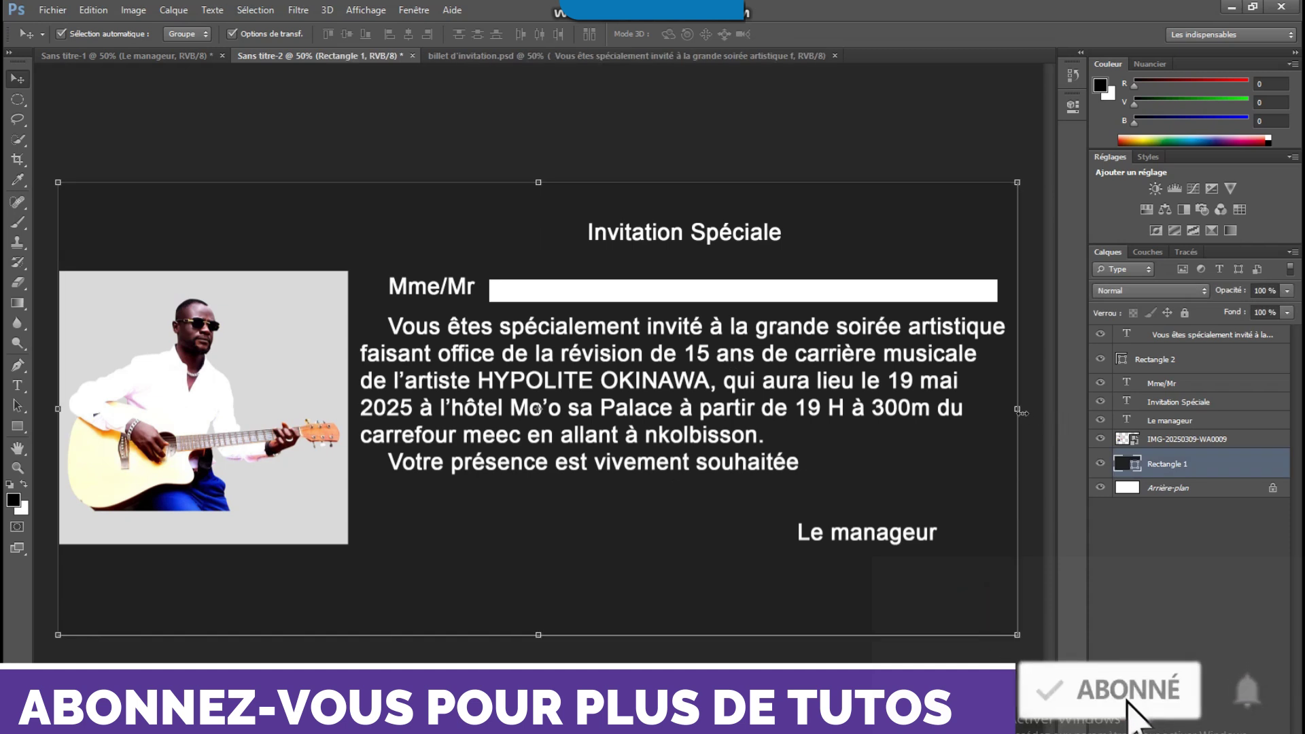
drag(1021, 412, 1040, 410)
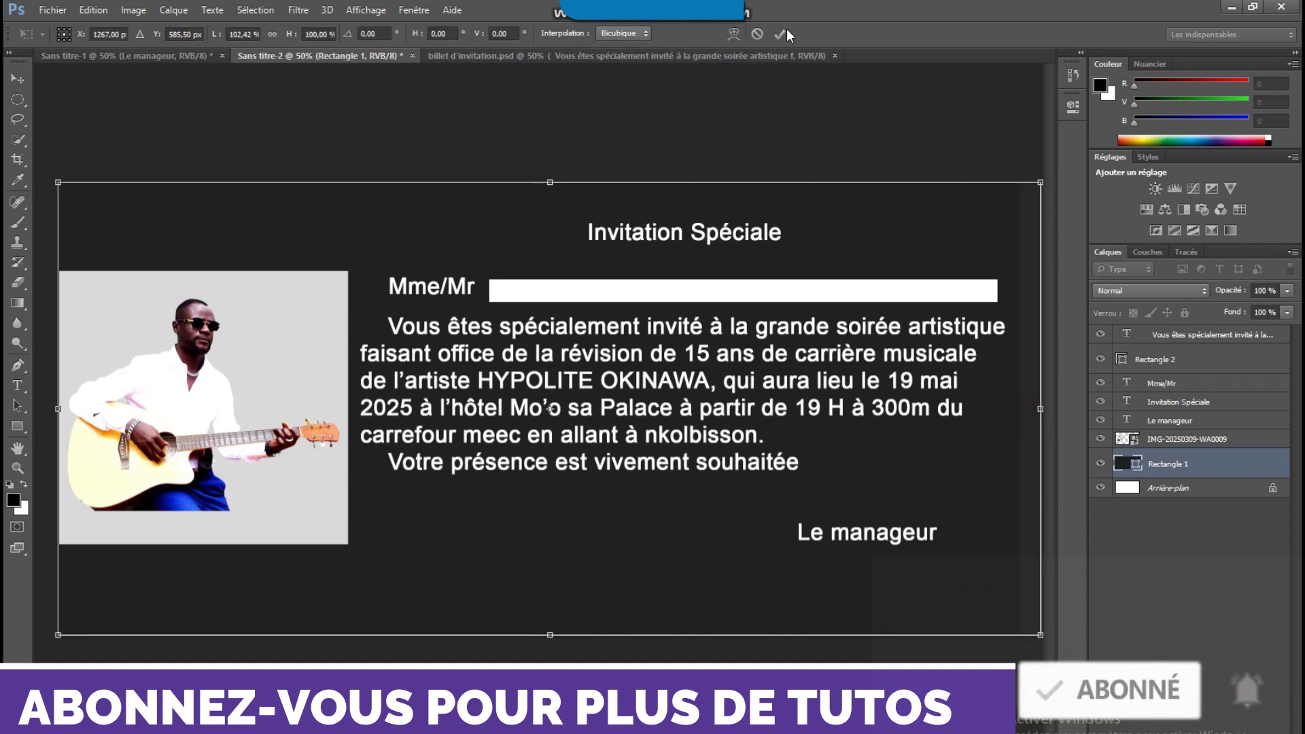
click(782, 34)
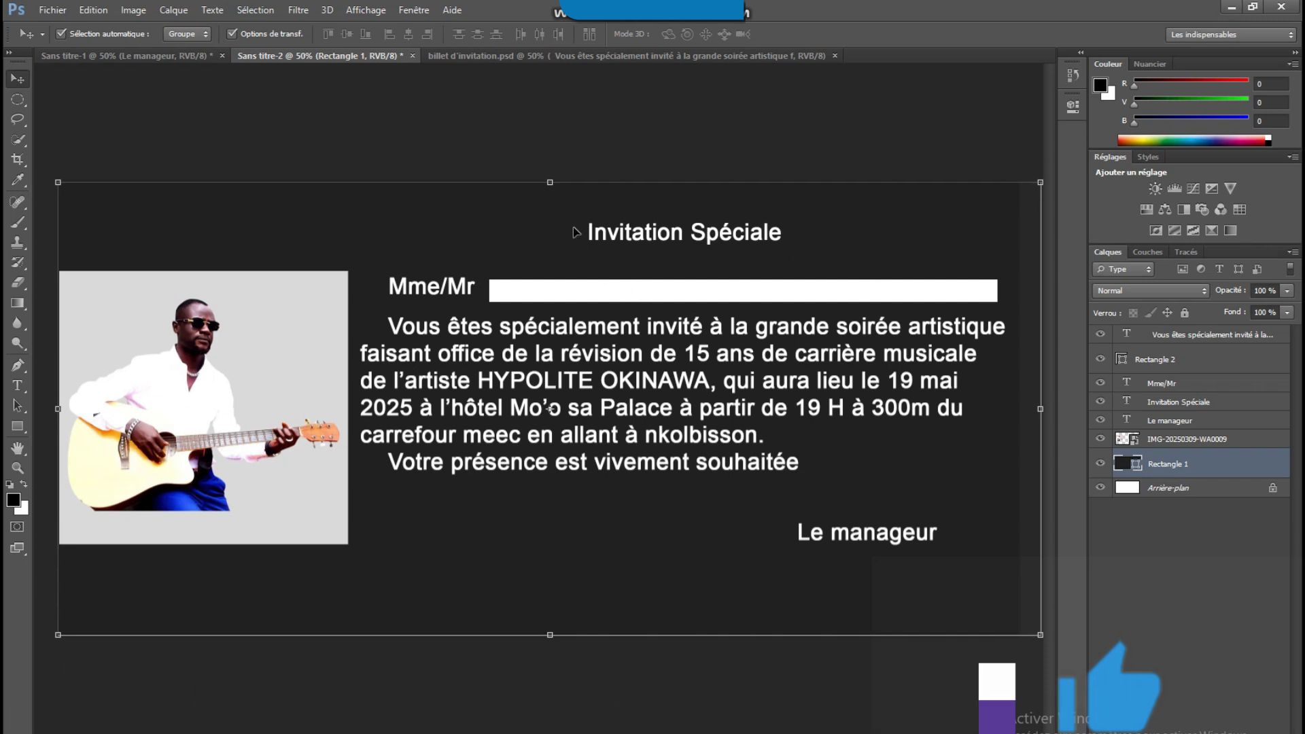
Change the font of the "Invitation Spéciale" title to Vivaldi.
click(18, 386)
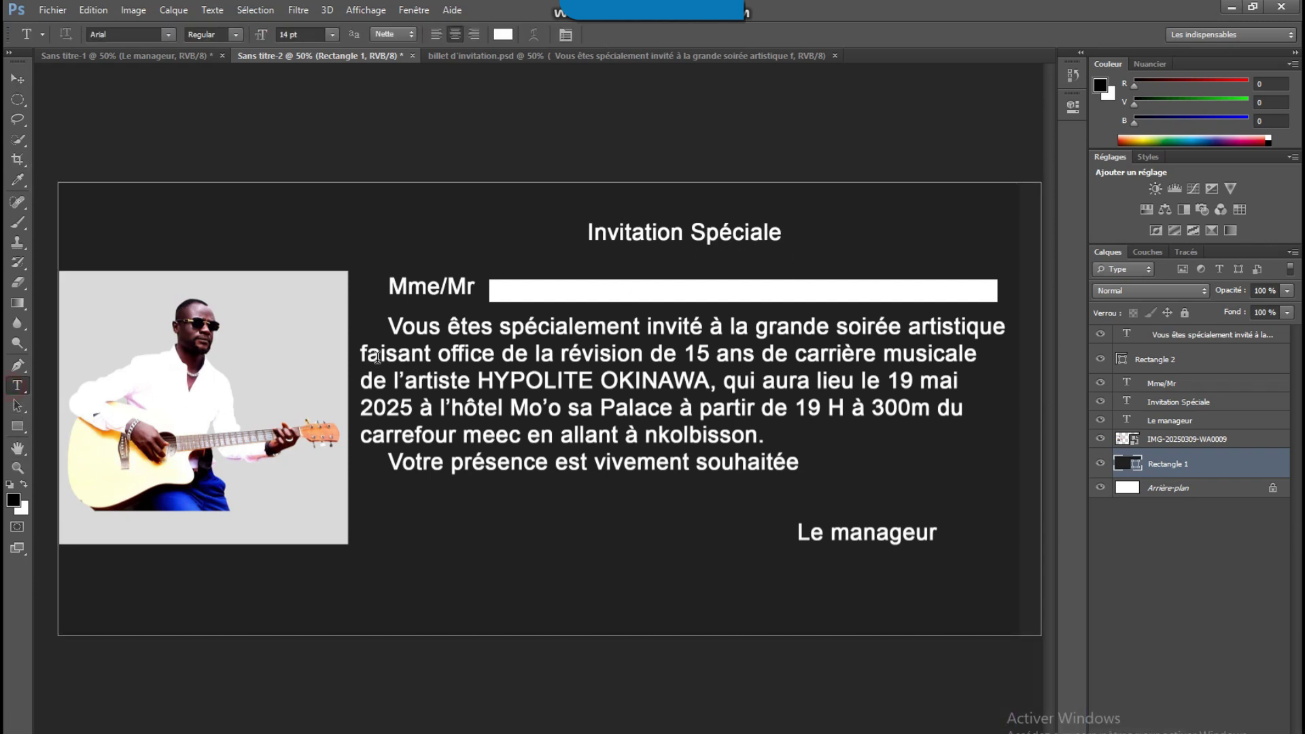
drag(591, 234, 785, 239)
key(ctrl+a)
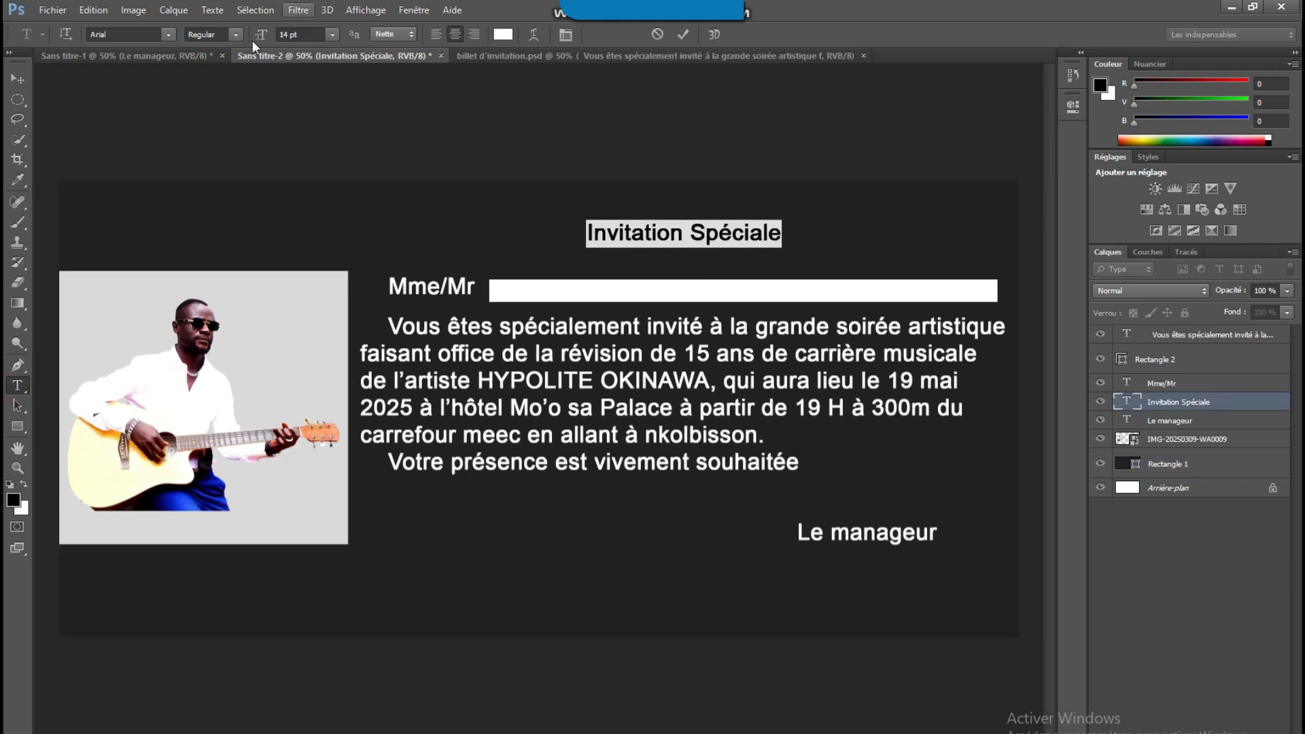
text(Vivaldi)
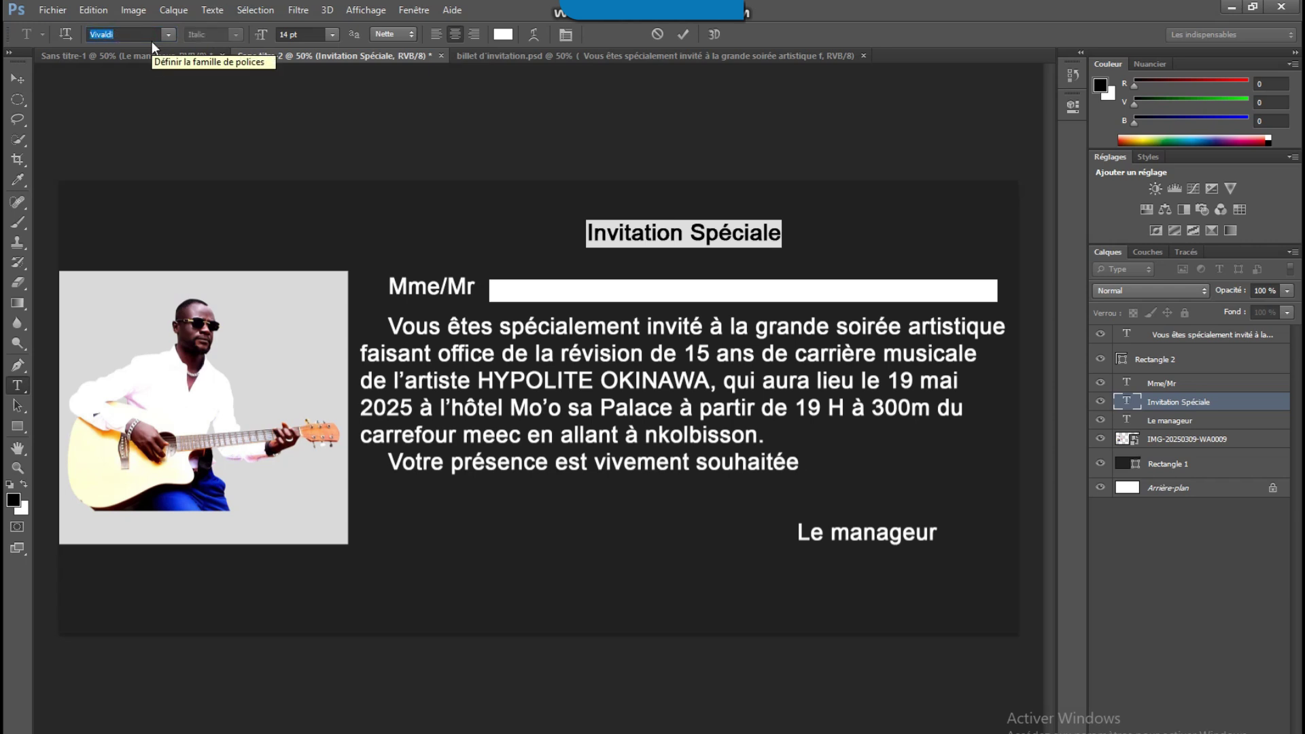
key(Return)
click(678, 228)
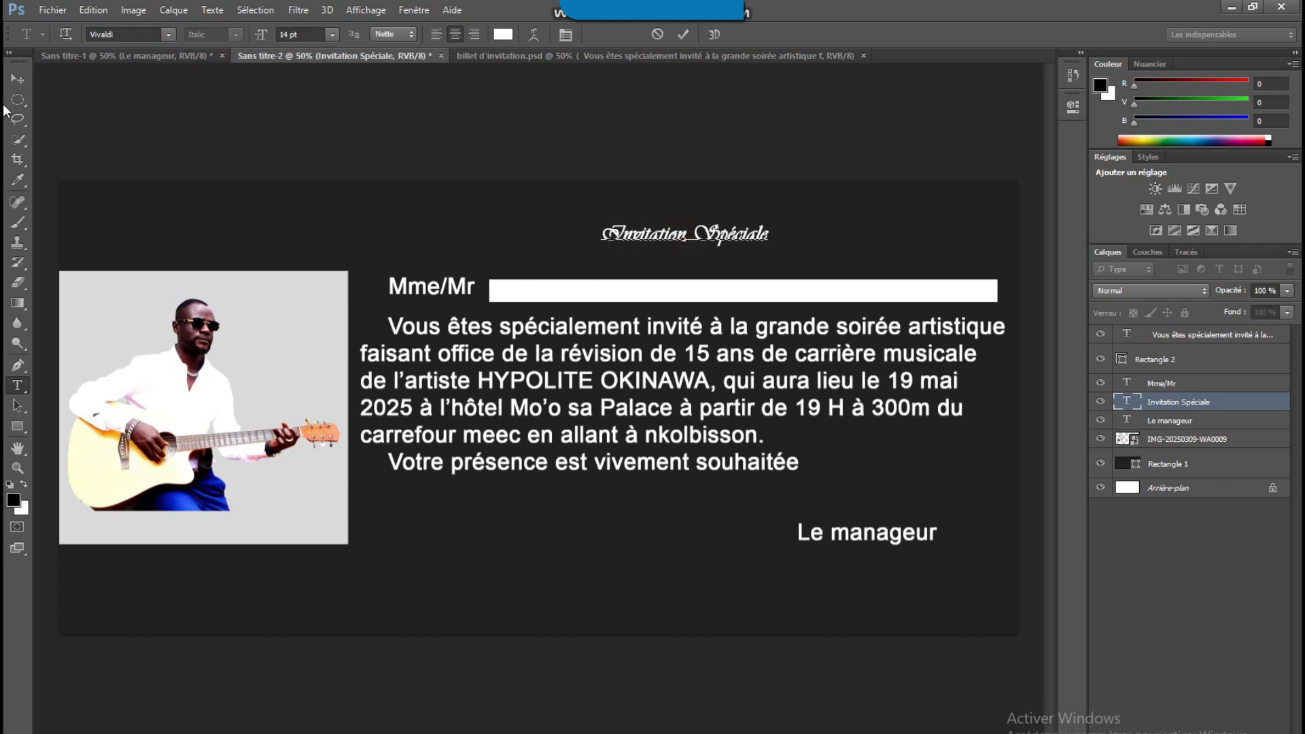
Enlarge the "Invitation Spéciale" title to about 198% and position it slightly lower above the name field.
click(17, 79)
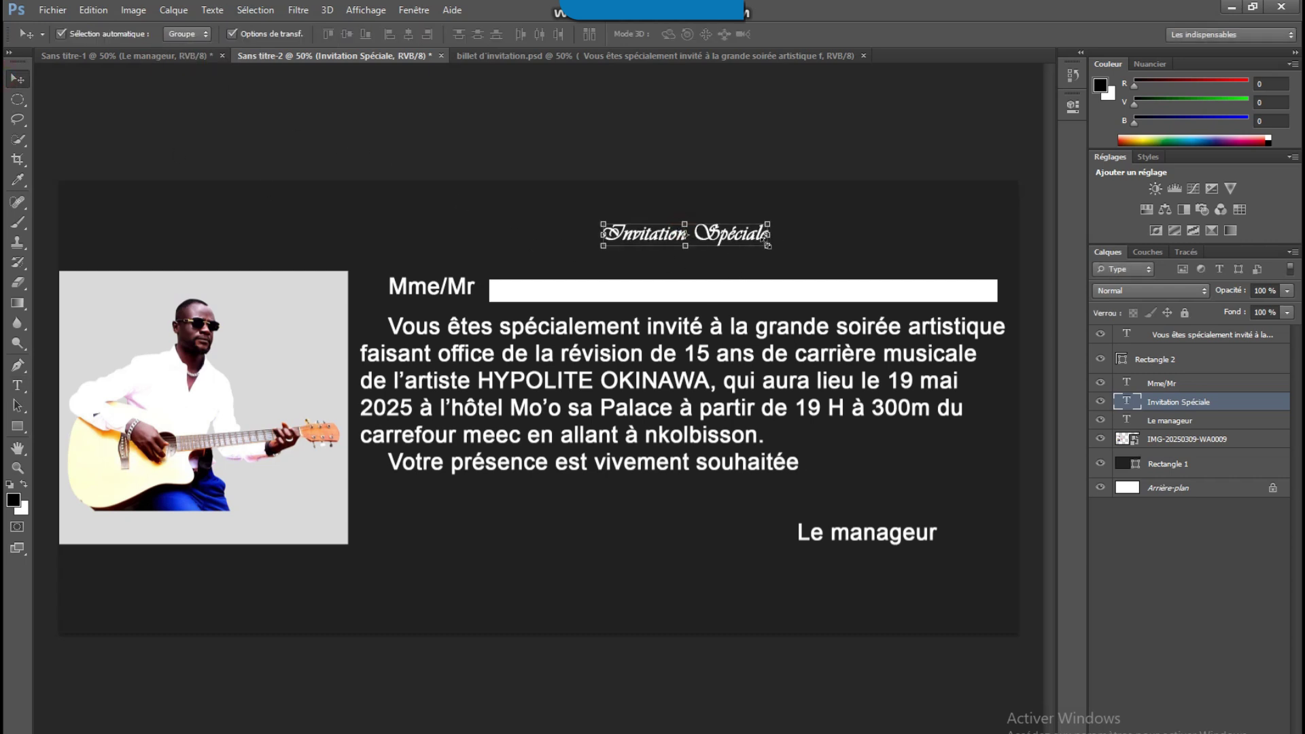
drag(767, 245, 850, 293)
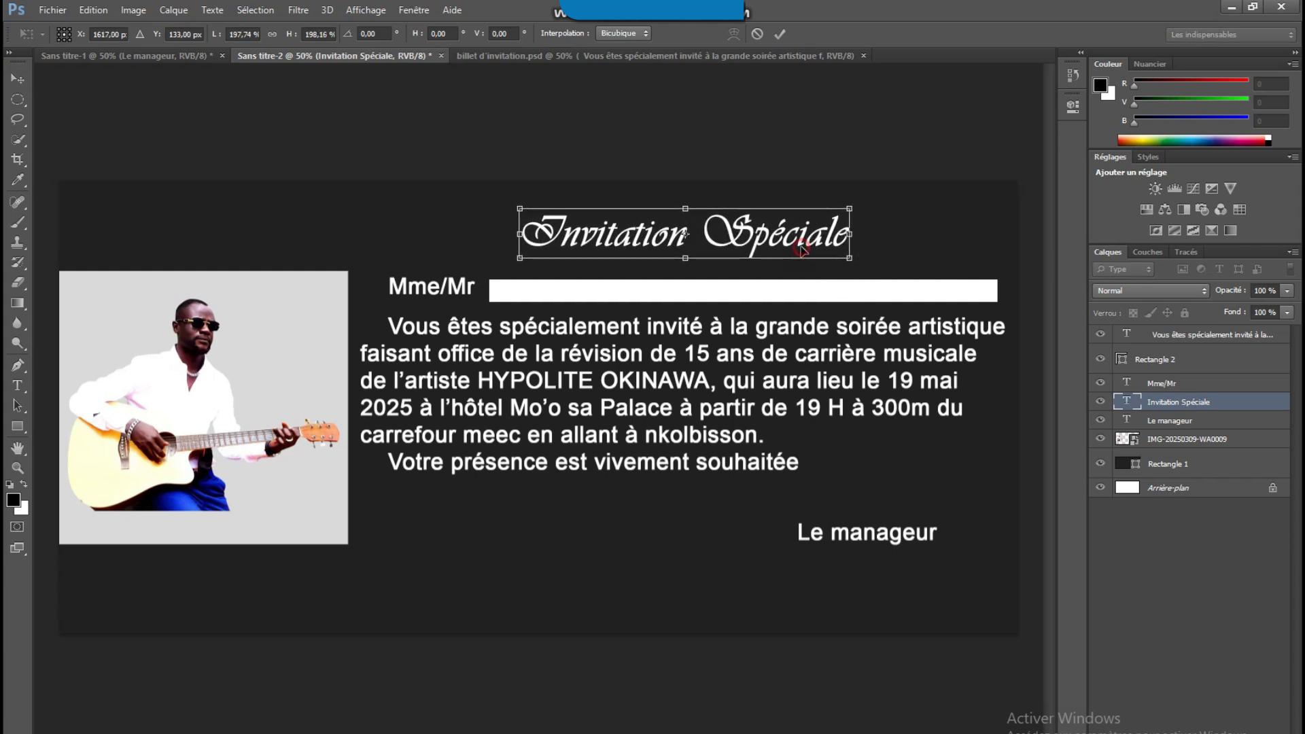
drag(802, 251, 804, 258)
click(779, 33)
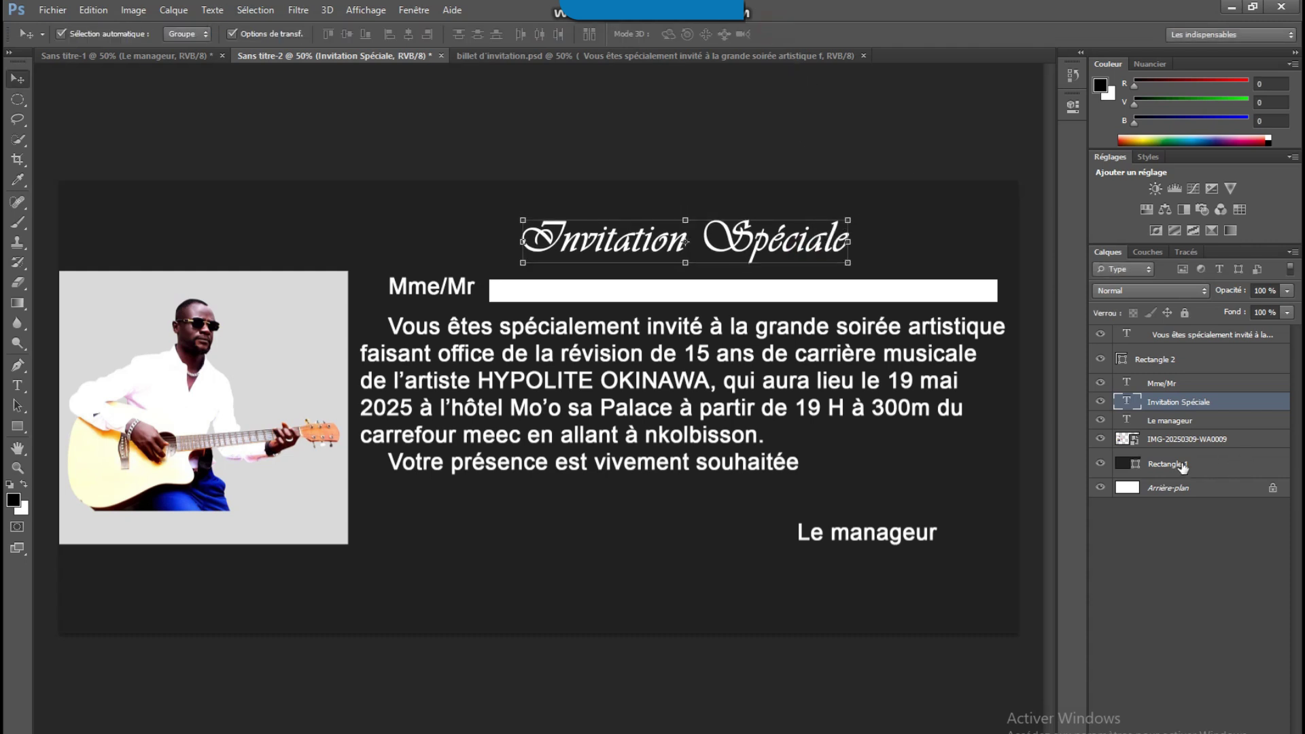
Lock the dark background rectangle's layer and move the title, name field, invitation paragraph and signature down together slightly.
click(1183, 467)
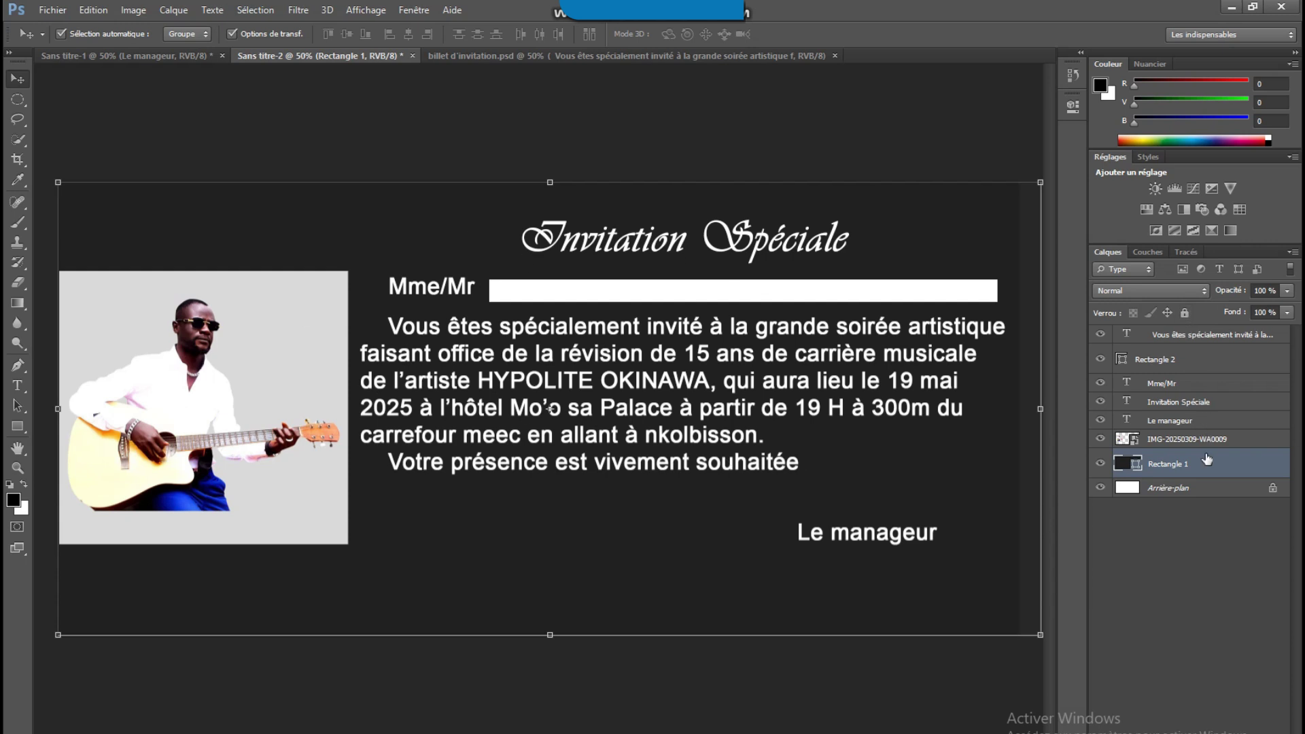
click(1187, 314)
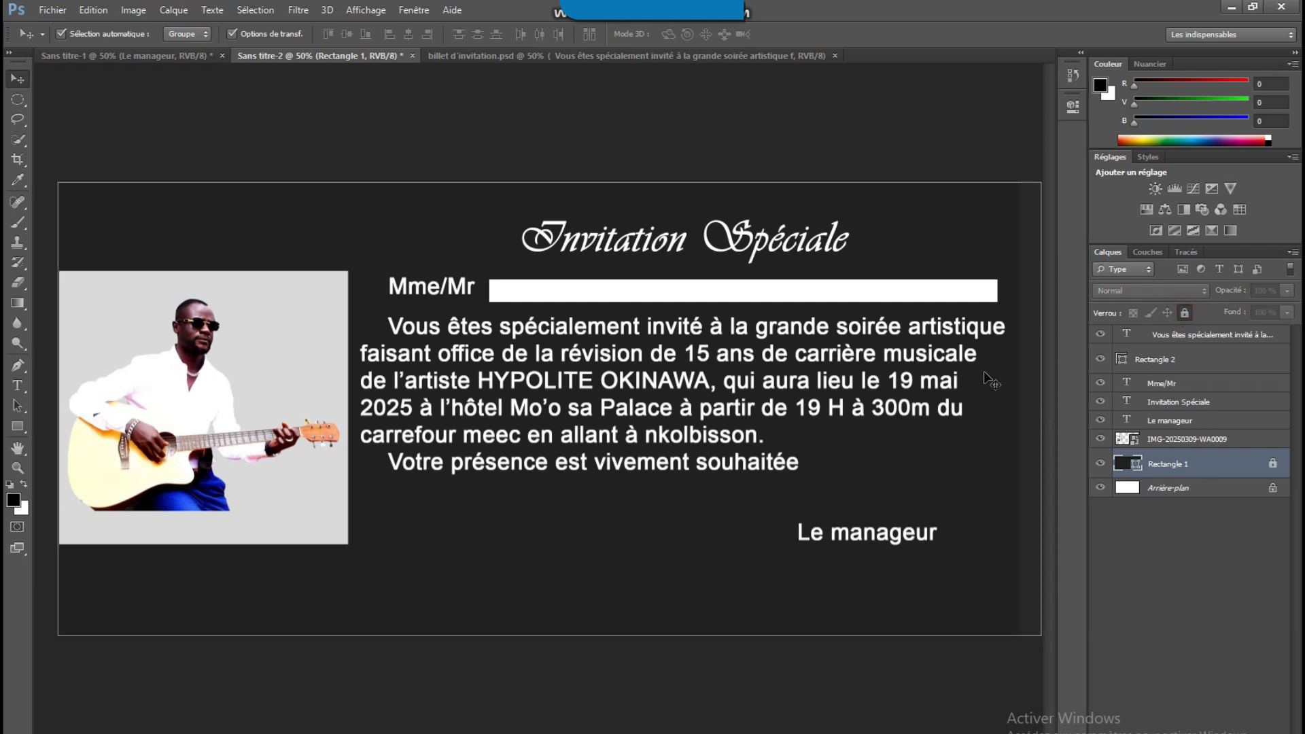
drag(404, 182, 938, 551)
click(824, 265)
drag(824, 265, 823, 275)
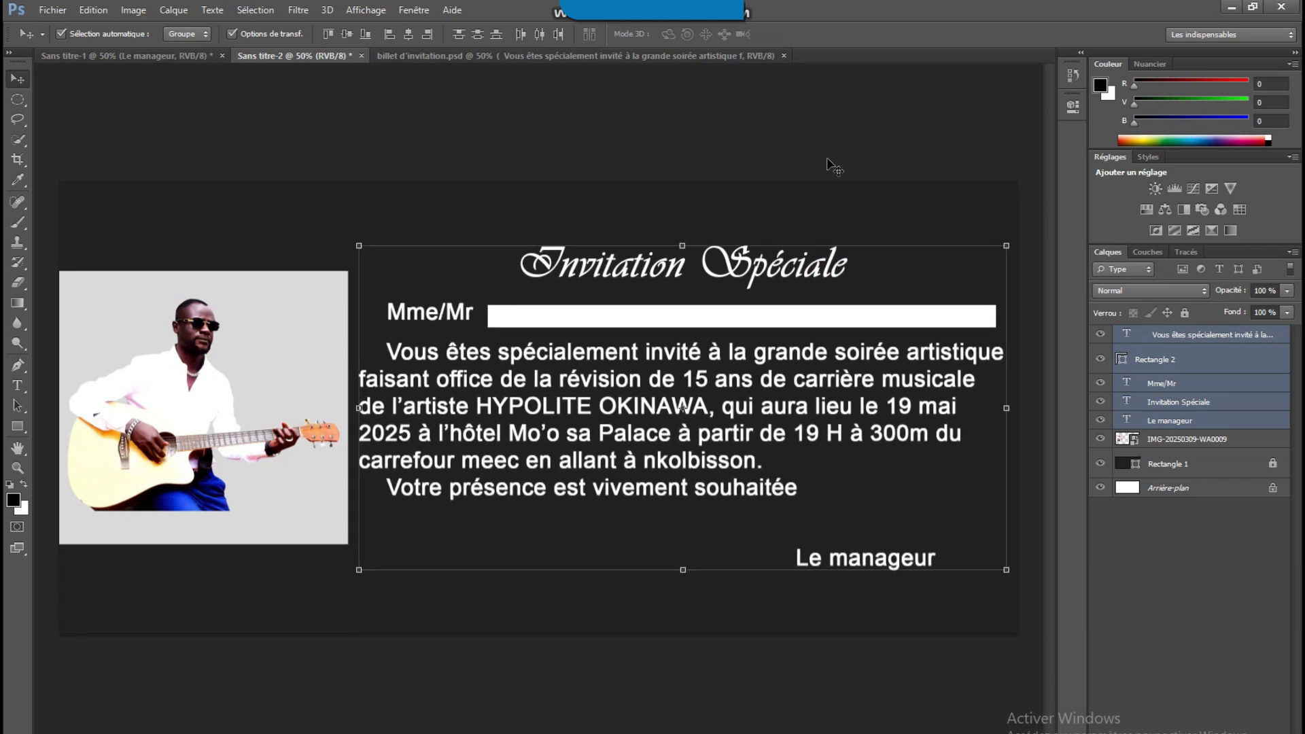
Move the "Invitation Spéciale" title up slightly to leave more space above the name field.
click(600, 176)
drag(627, 274, 625, 269)
click(910, 151)
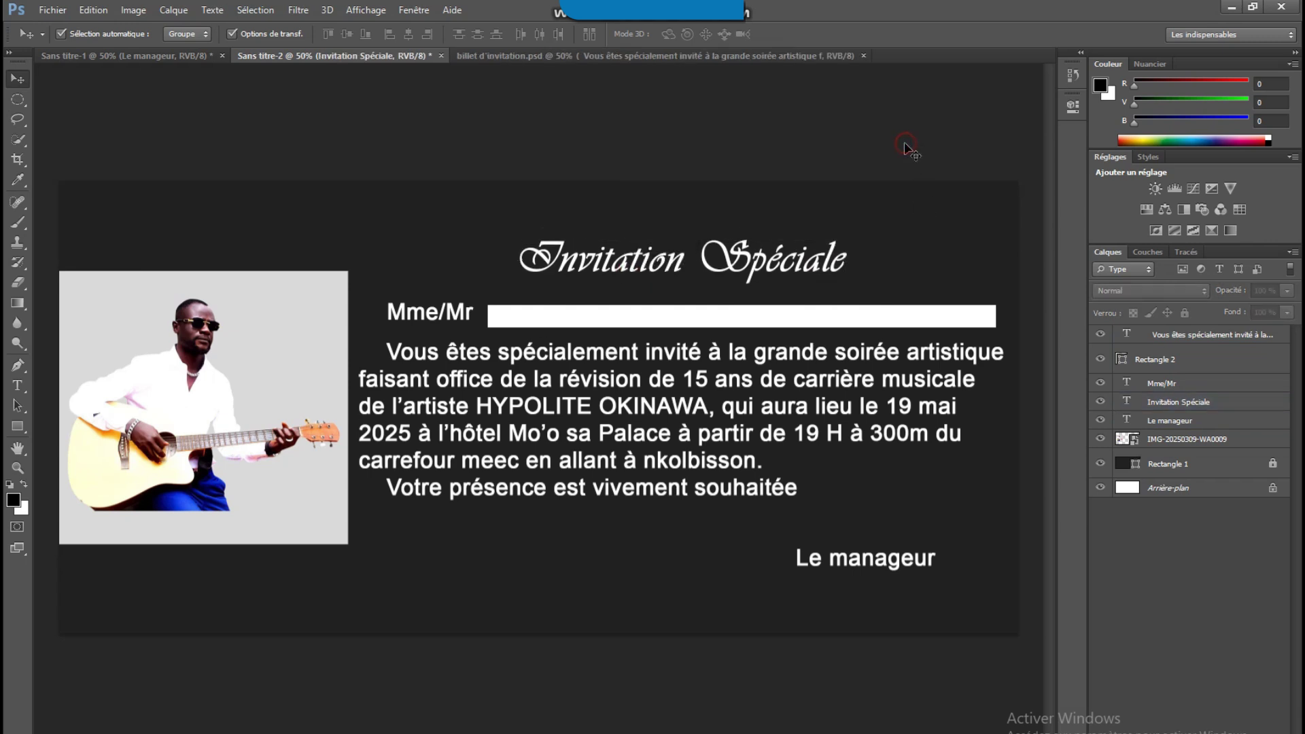
Change the font of the whole invitation paragraph to Brush Script MT.
click(445, 355)
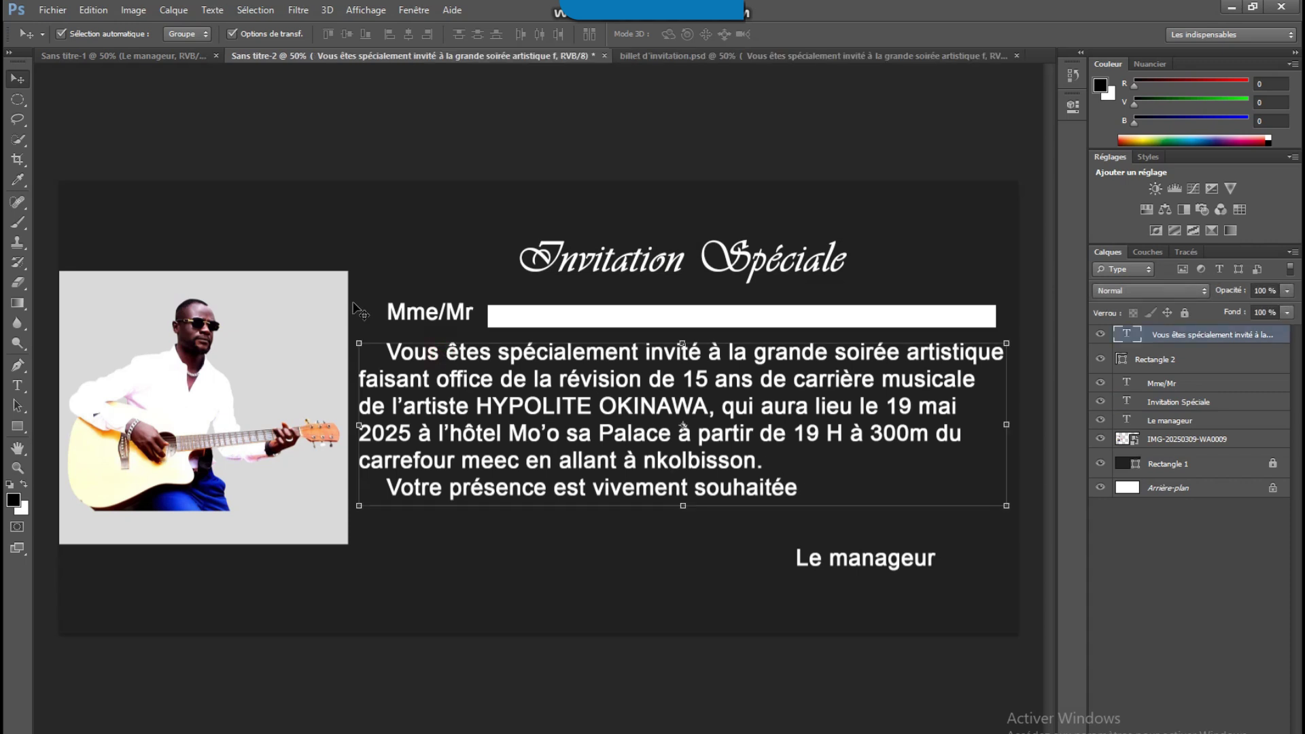
click(18, 385)
drag(382, 349, 875, 483)
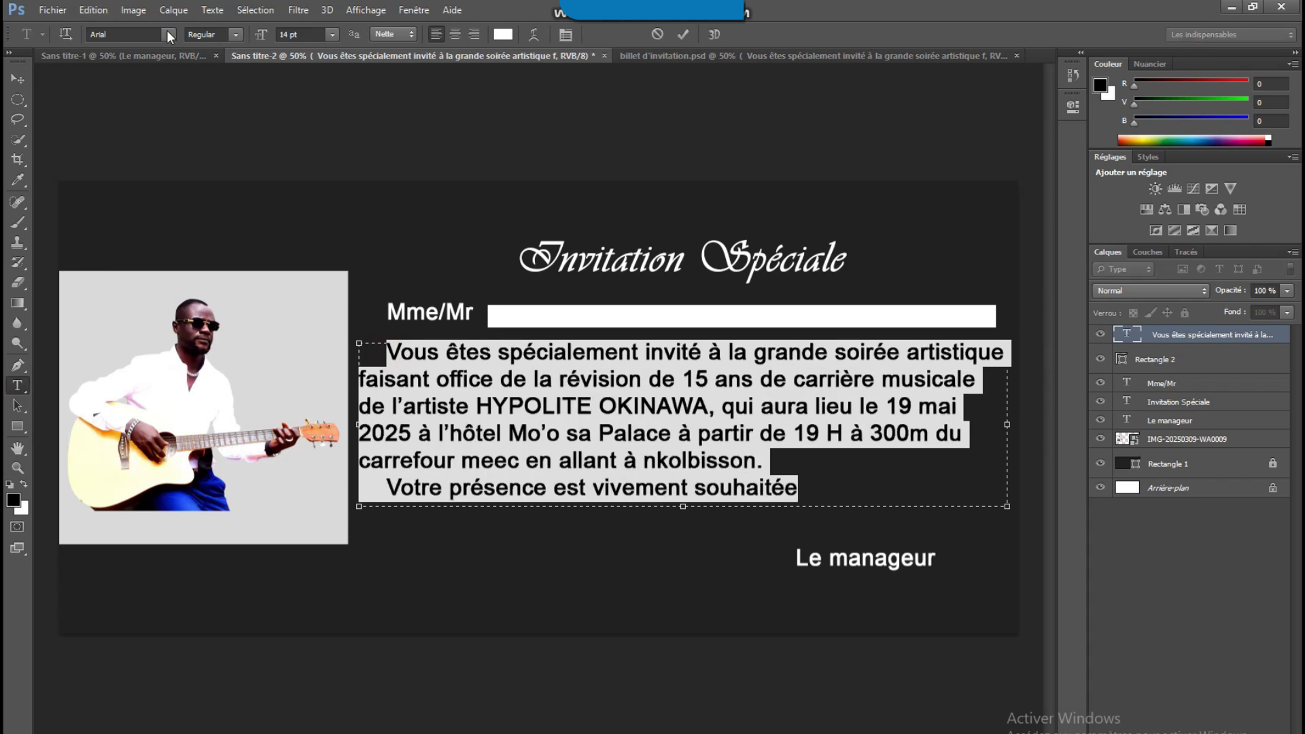
click(168, 34)
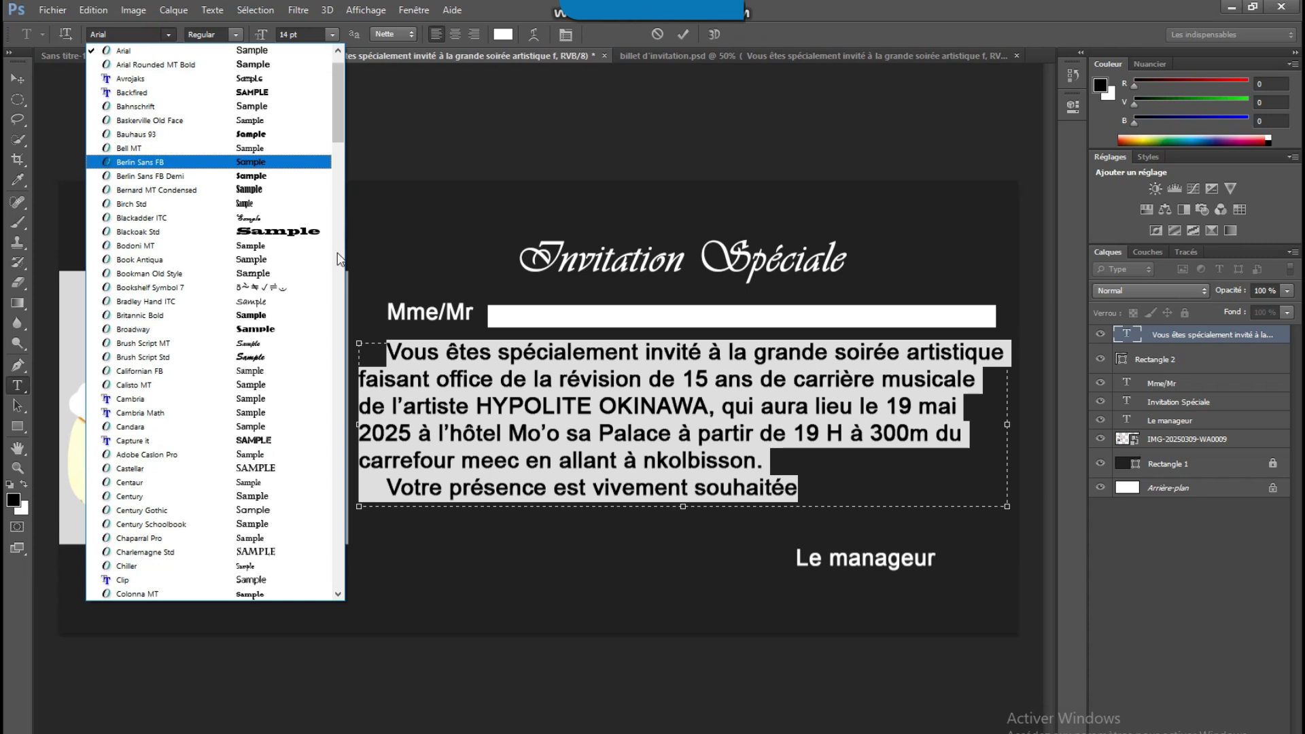
click(276, 343)
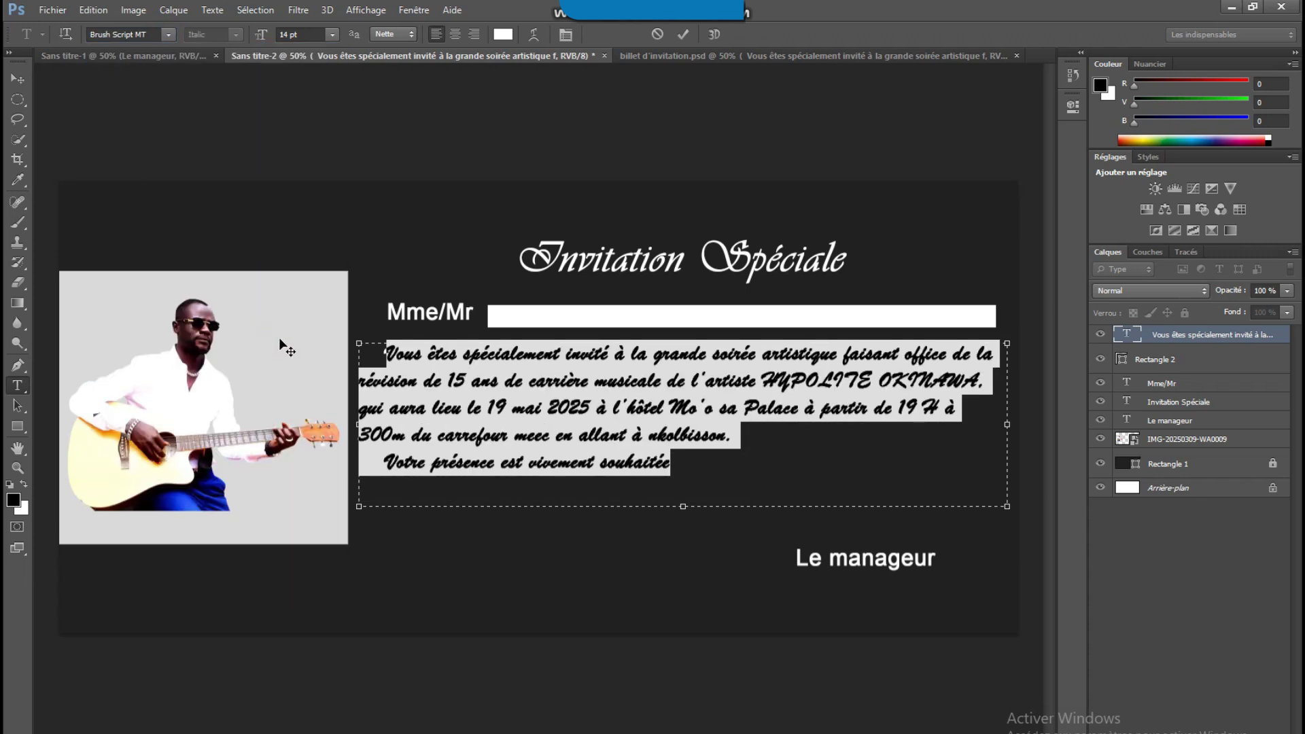
Set all the text of the invitation paragraph in Monotype Corsiva.
click(467, 402)
click(690, 483)
key(ctrl+a)
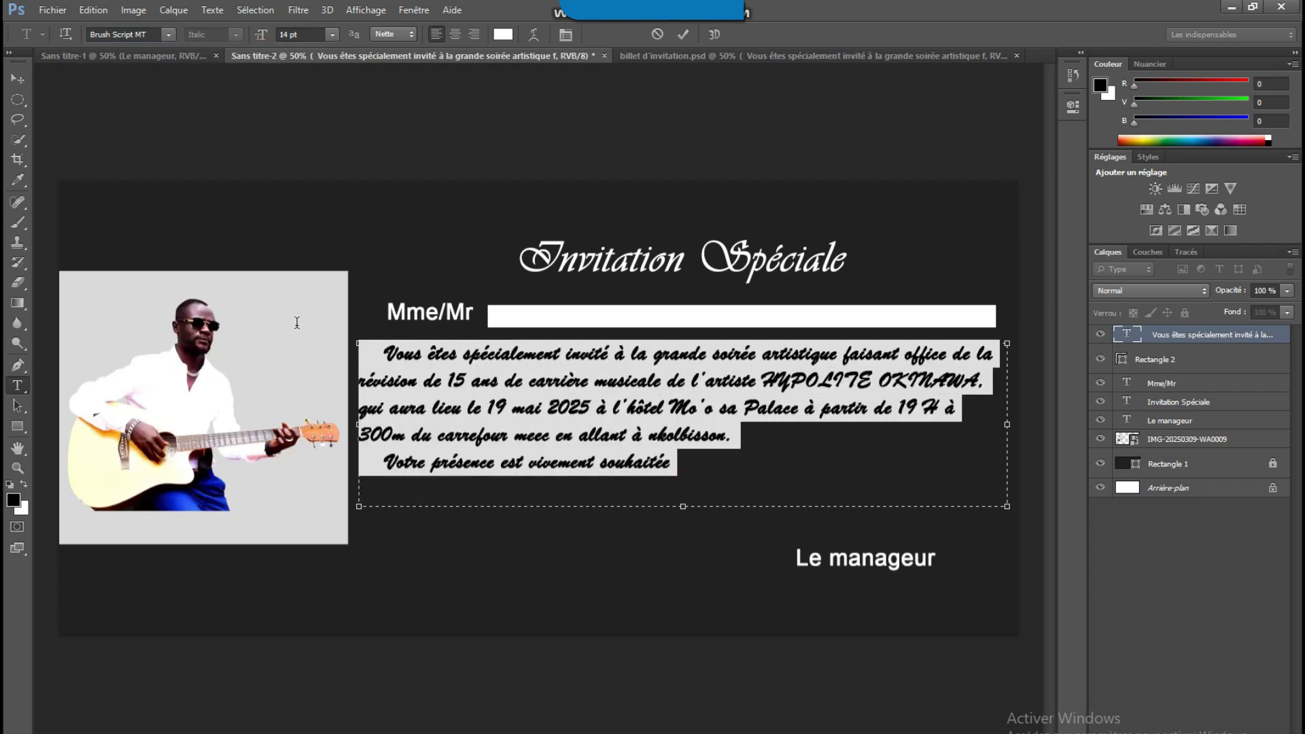
click(174, 36)
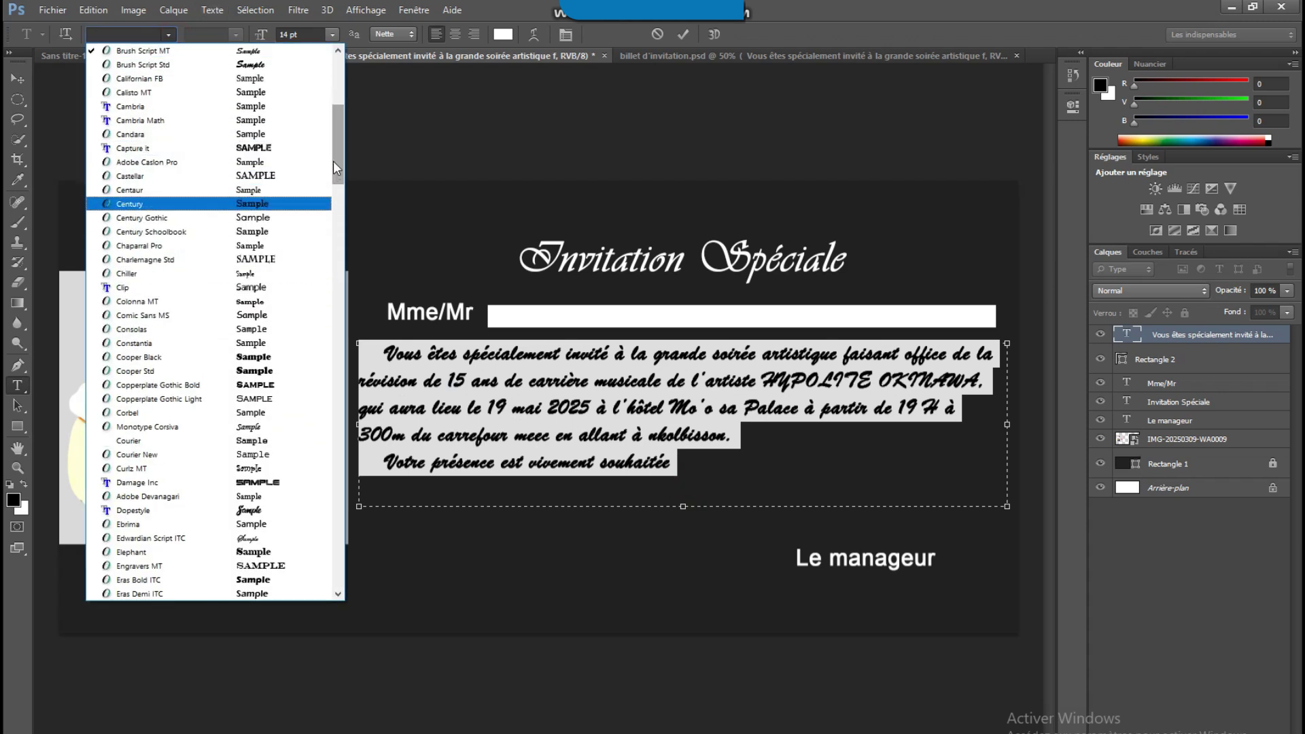
mouse_move(333, 161)
mouse_down()
mouse_move(333, 108)
mouse_move(333, 161)
mouse_up()
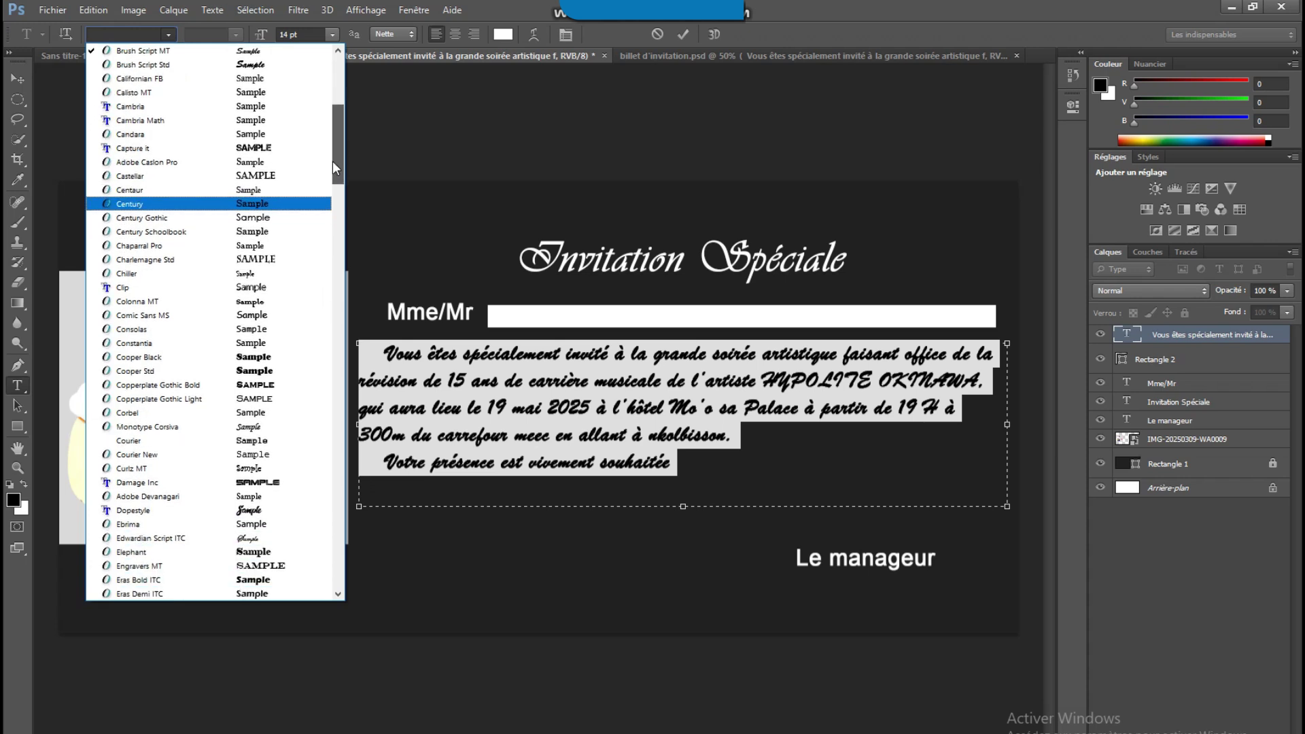
click(252, 427)
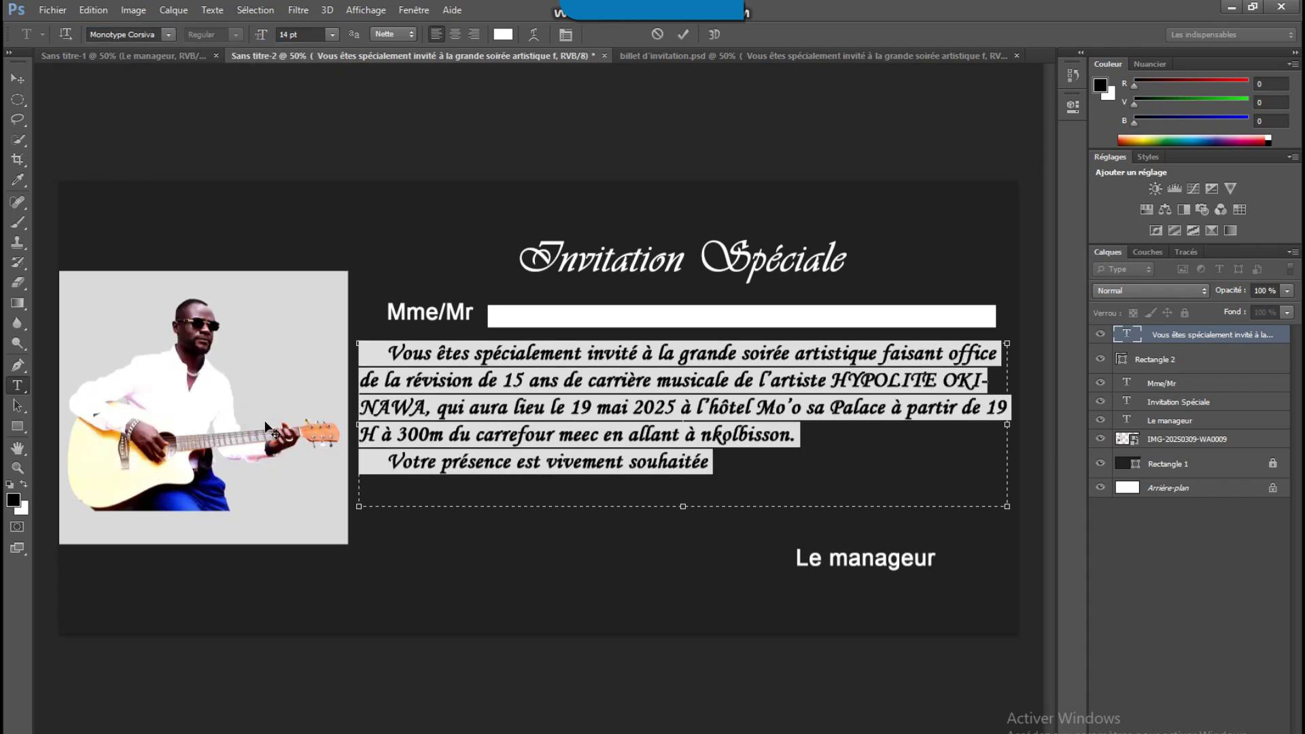
click(501, 356)
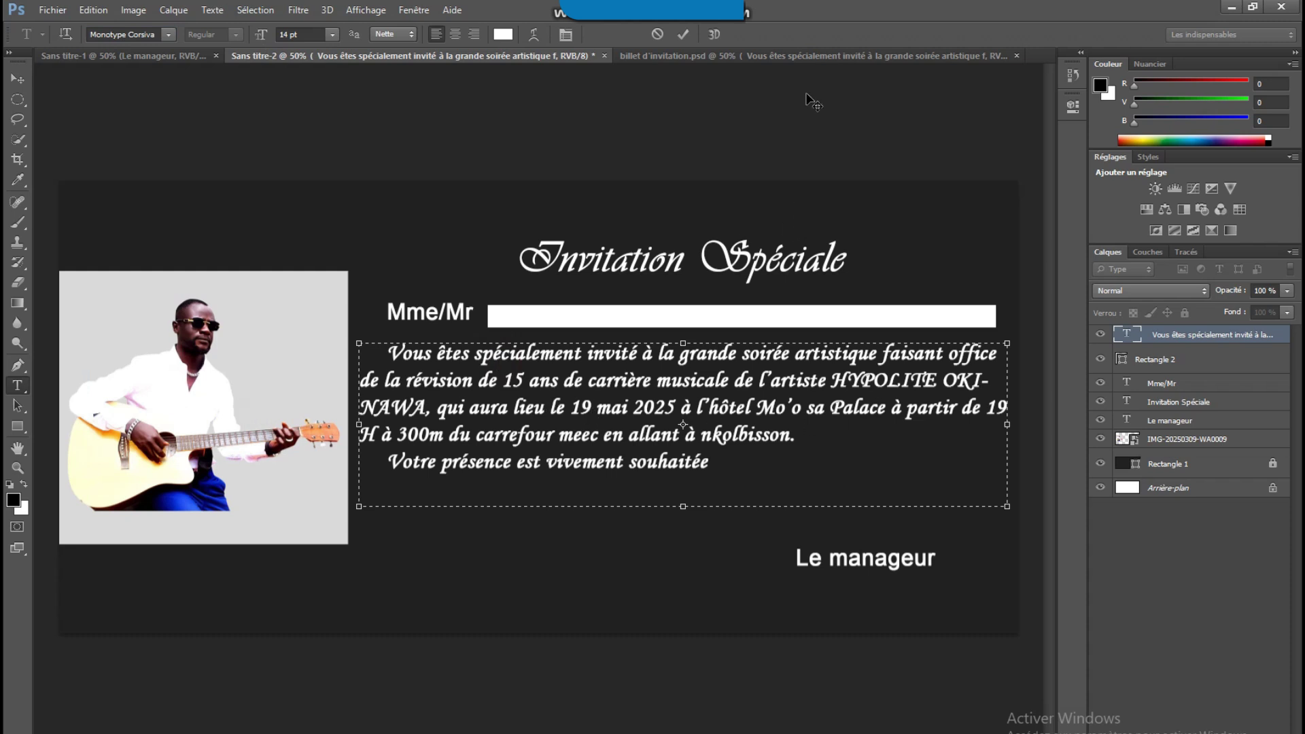
click(683, 34)
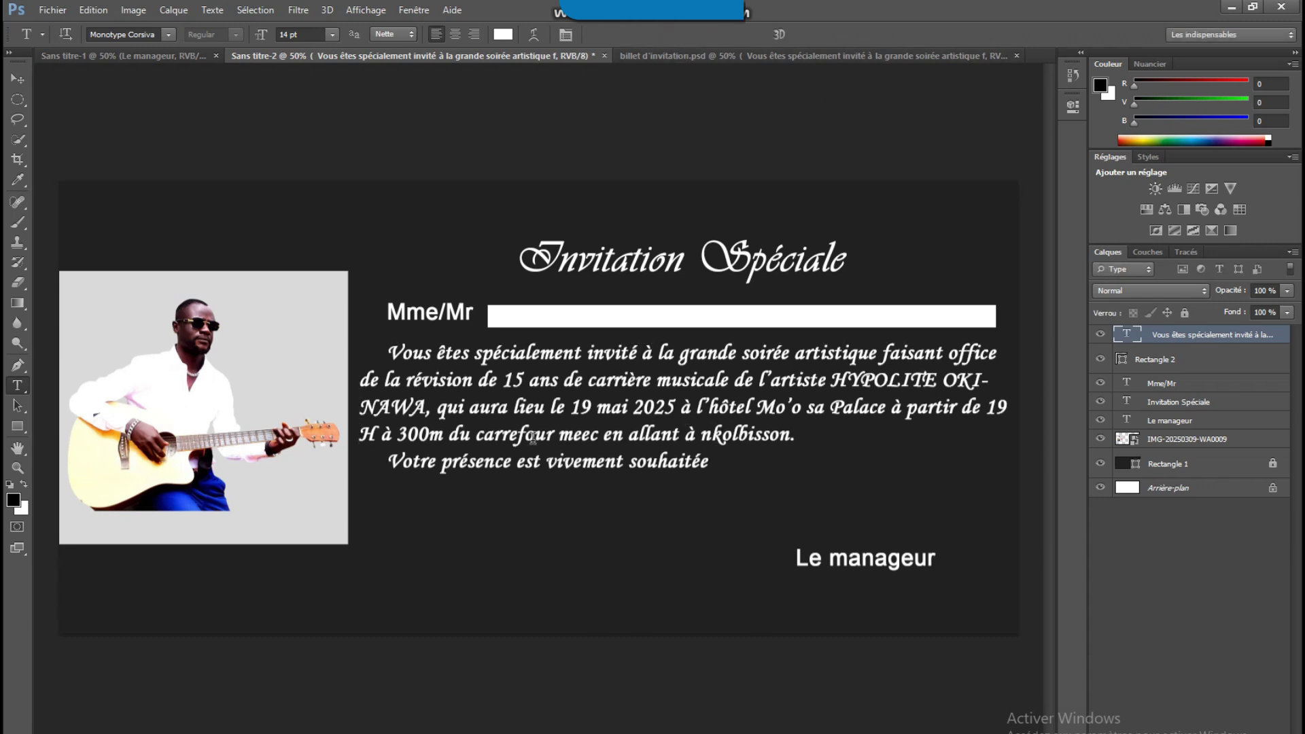
Change the font of the "Le manageur" signature to Monotype Corsiva, matching the invitation paragraph.
drag(799, 559, 944, 567)
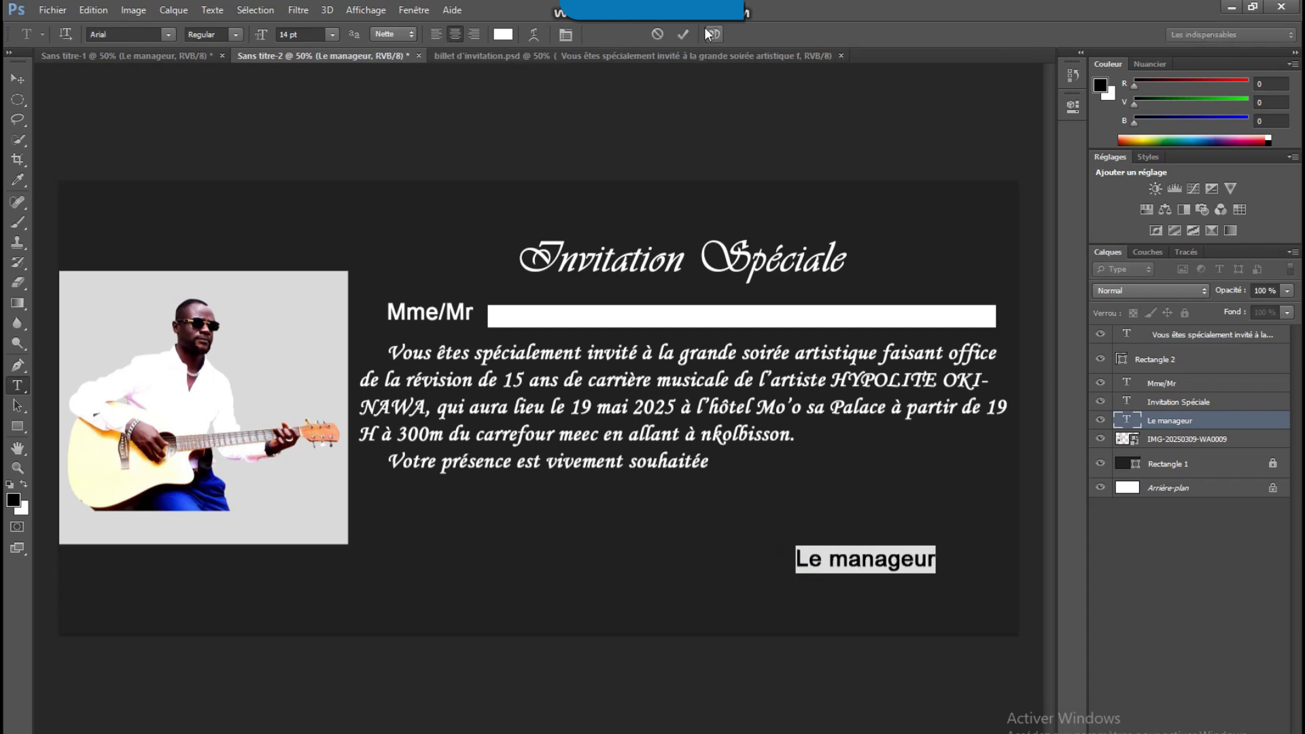
click(684, 34)
click(605, 388)
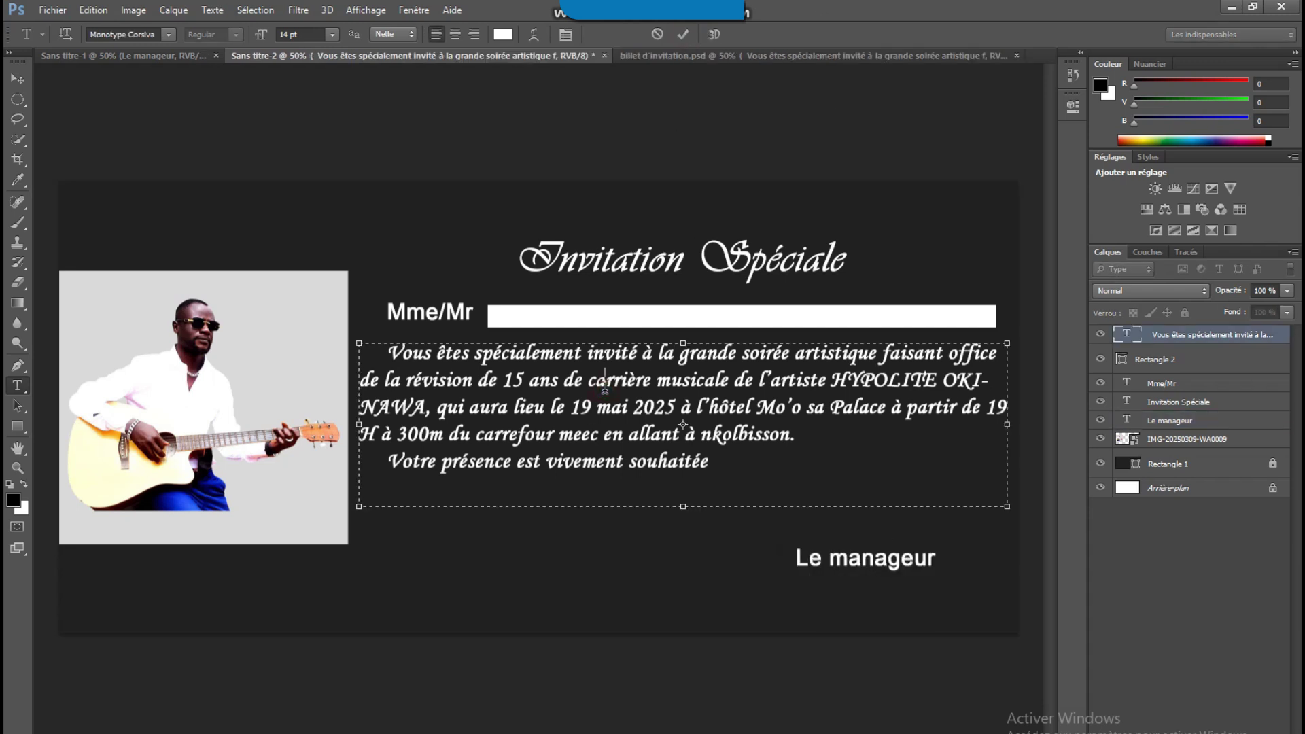
click(99, 32)
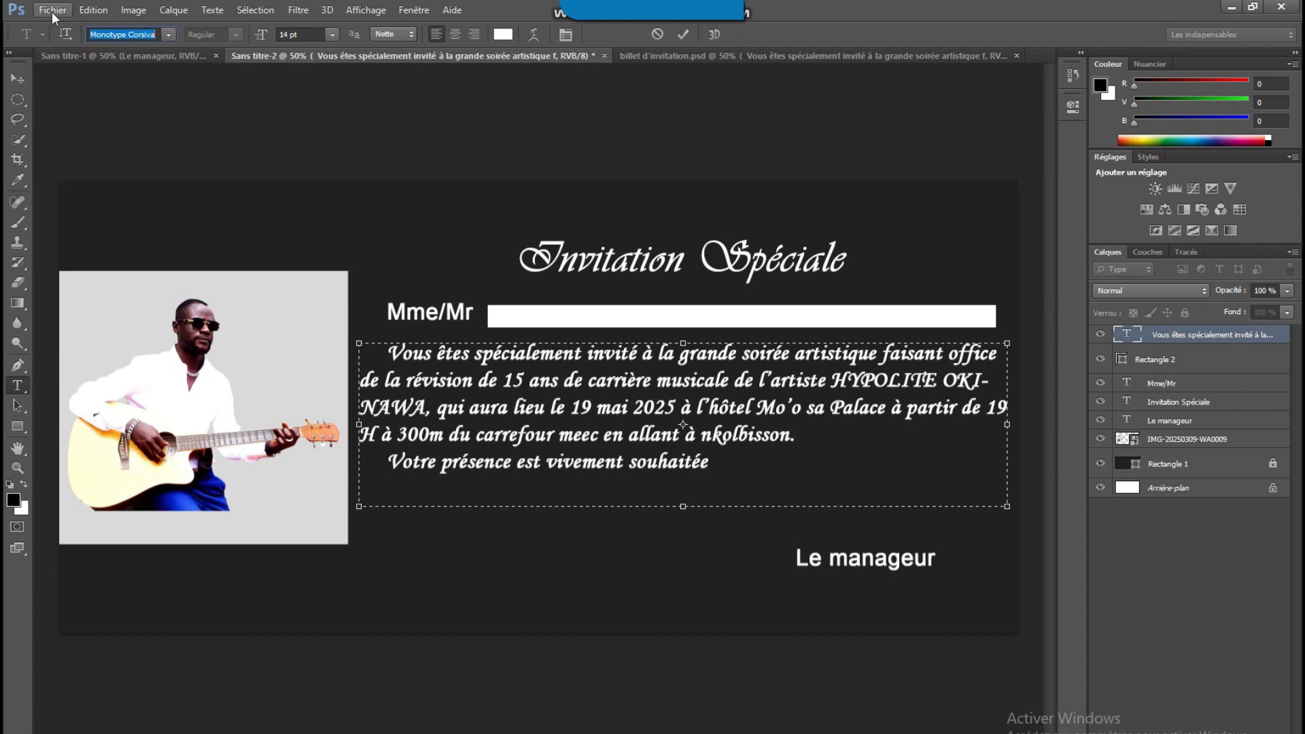
click(17, 386)
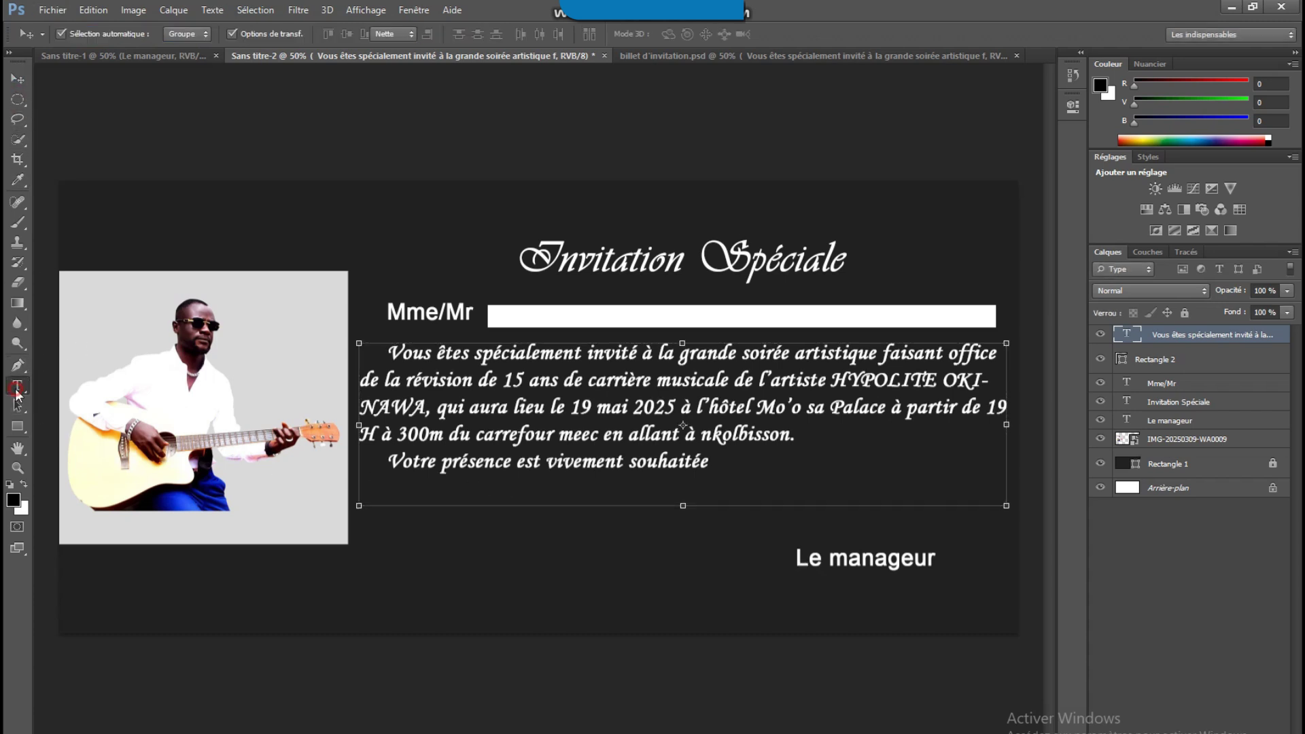
drag(799, 574, 953, 574)
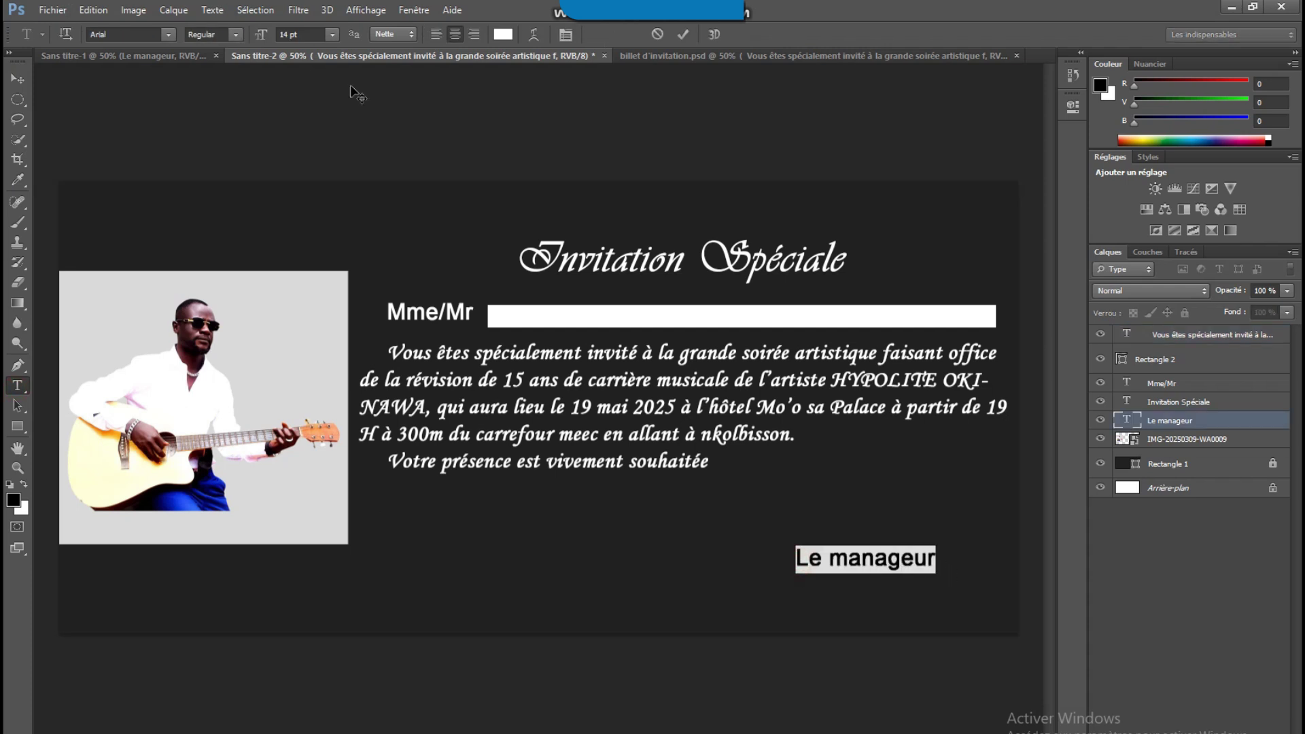
click(149, 35)
text(Monotype Corsiva)
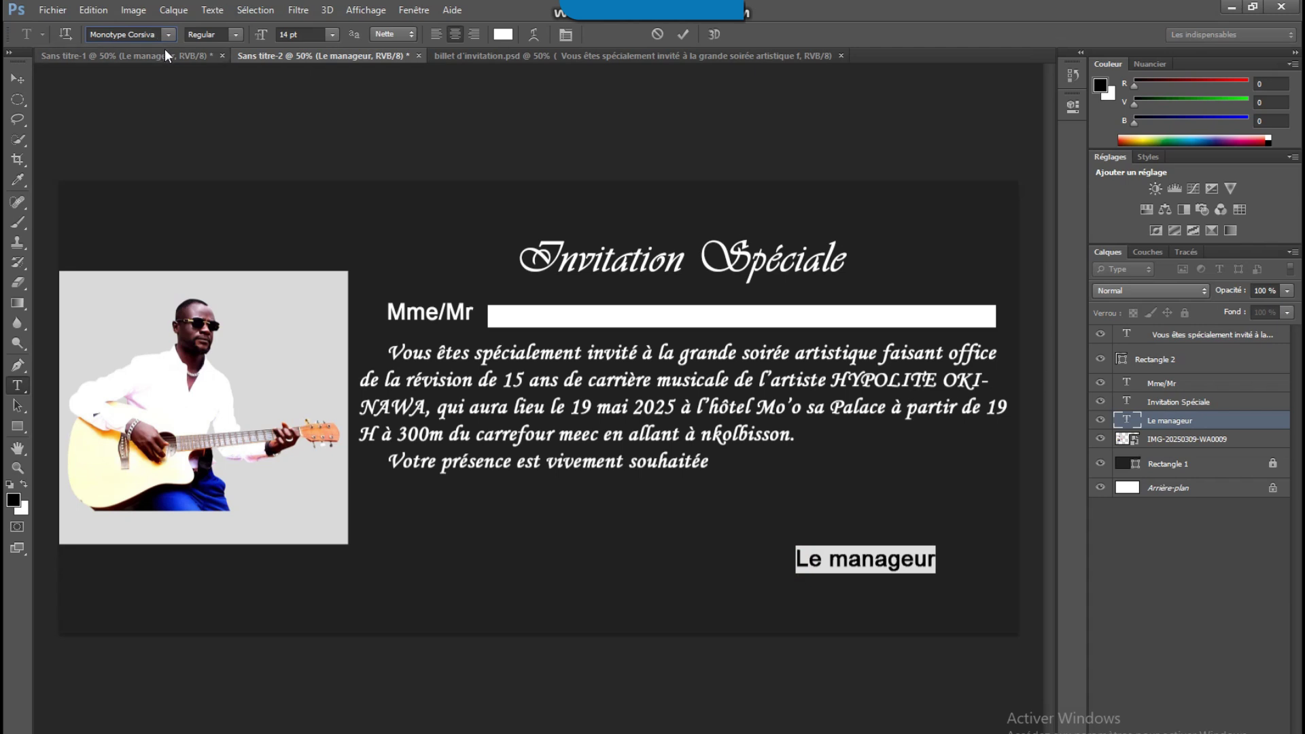
key(Return)
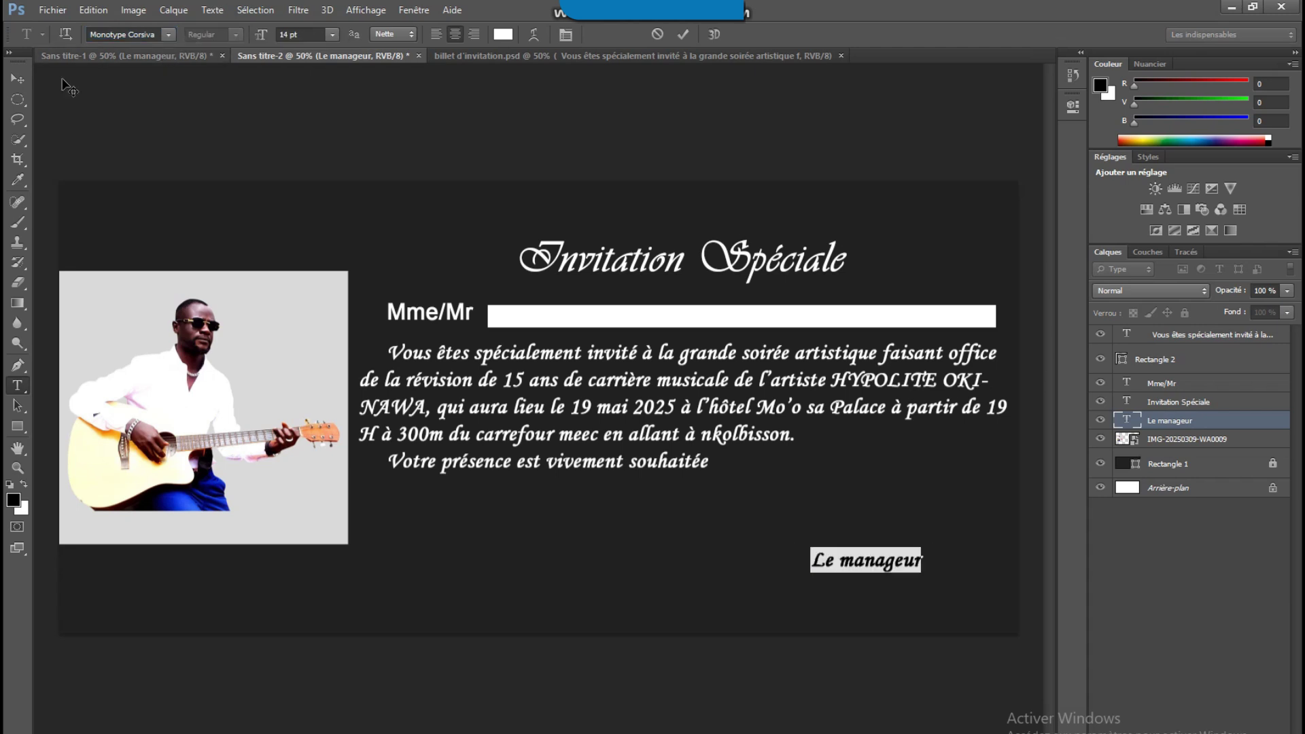
click(18, 79)
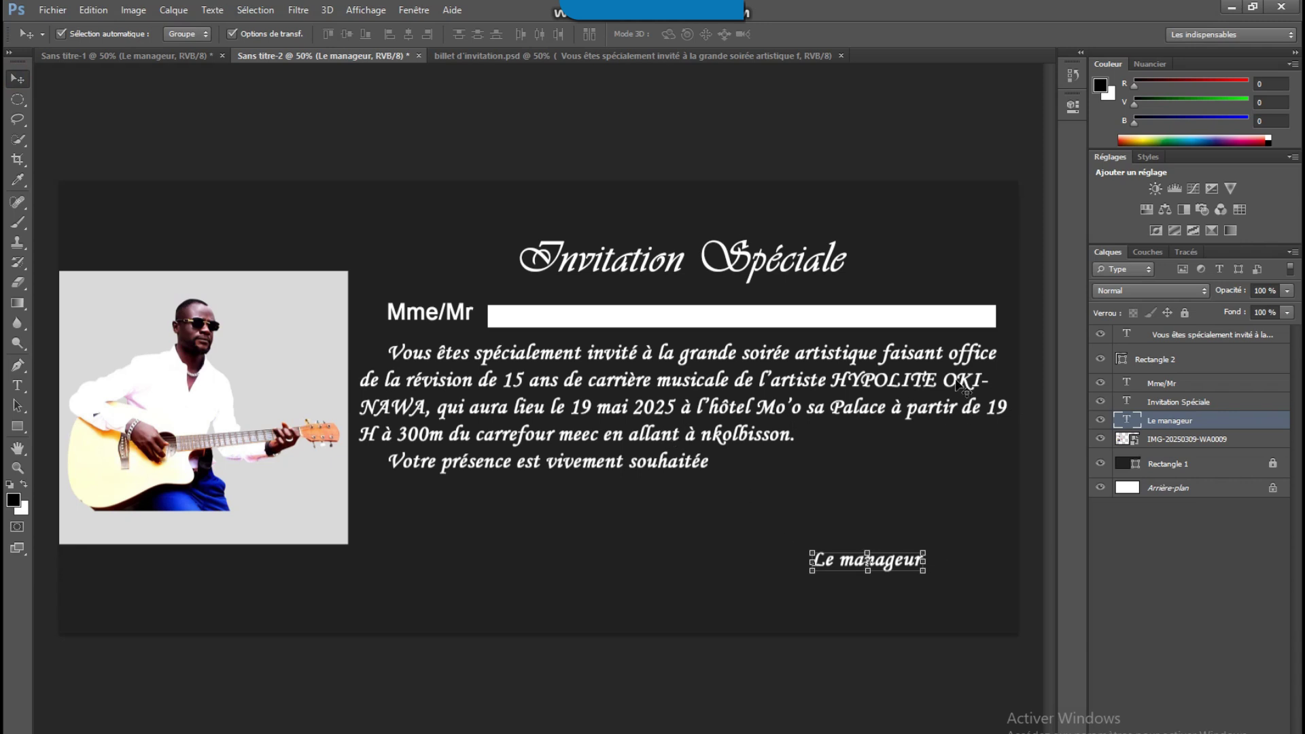
Insert a line break before the artist's hyphenated last name in the paragraph so it stays on one line.
click(26, 387)
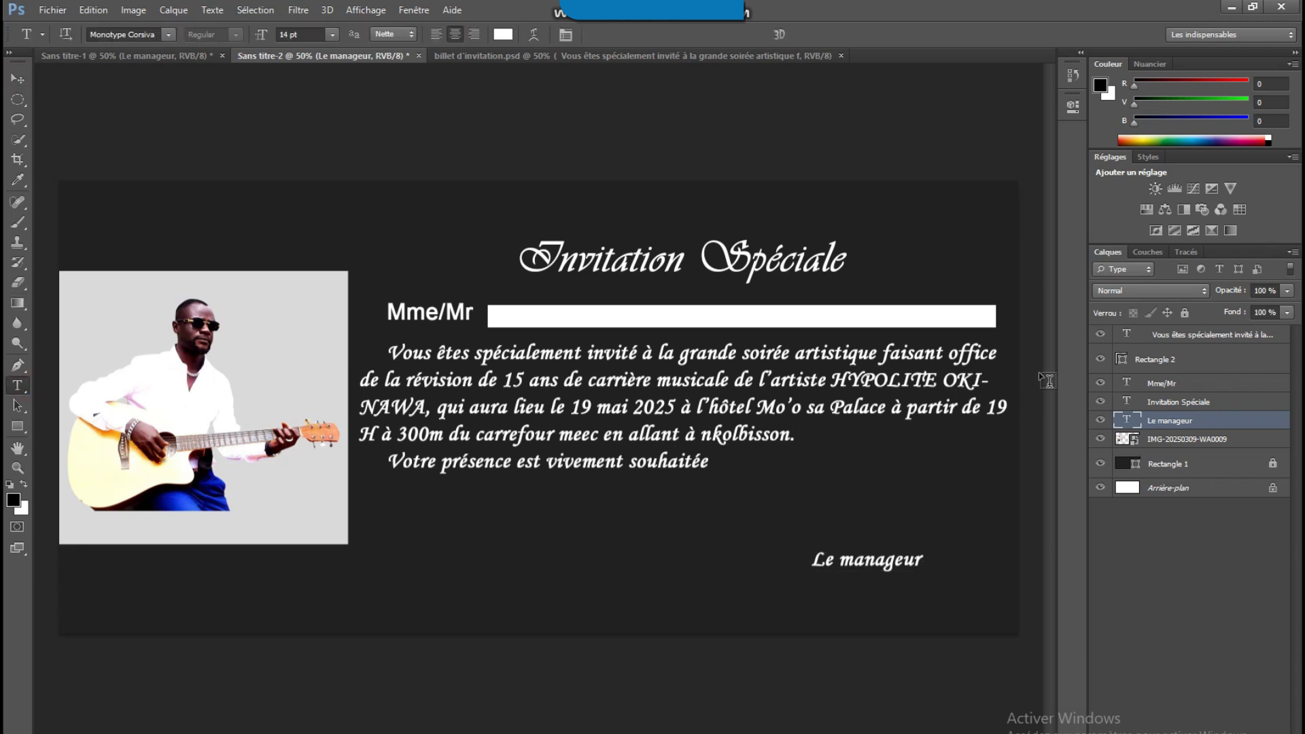
click(945, 381)
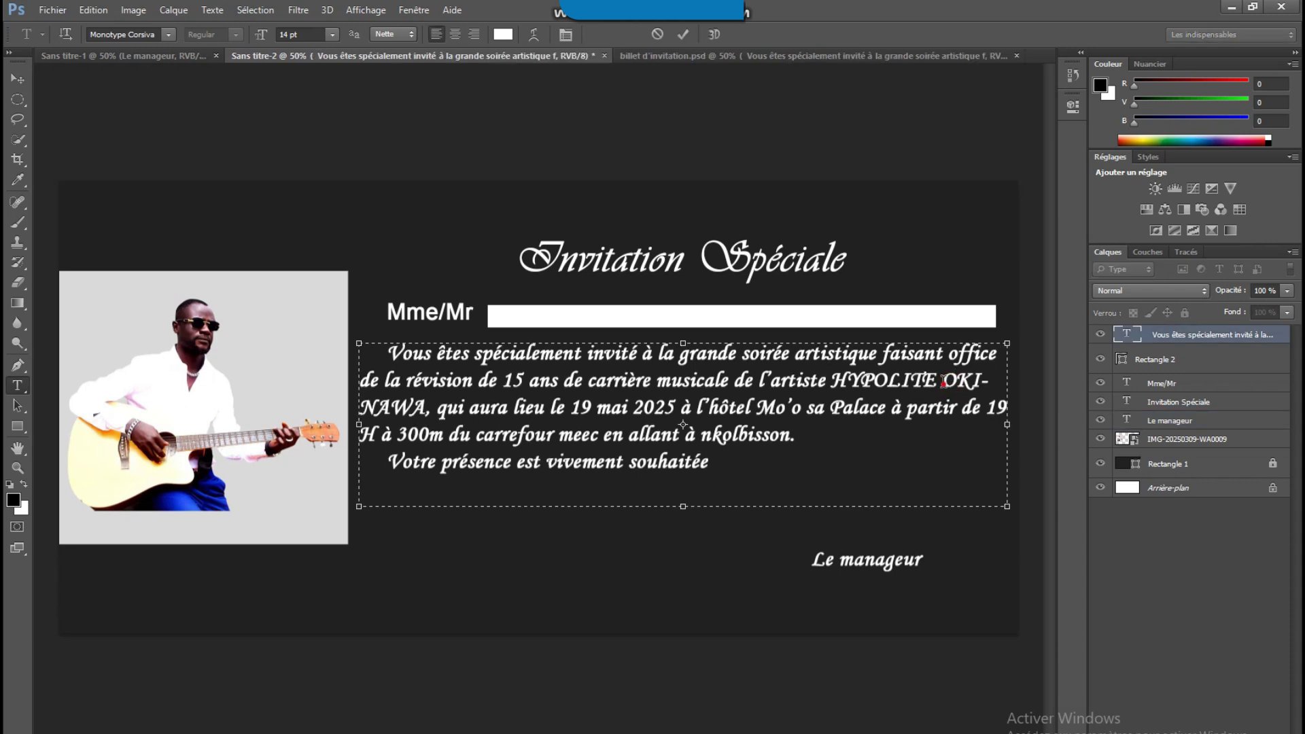
key(shift+Return)
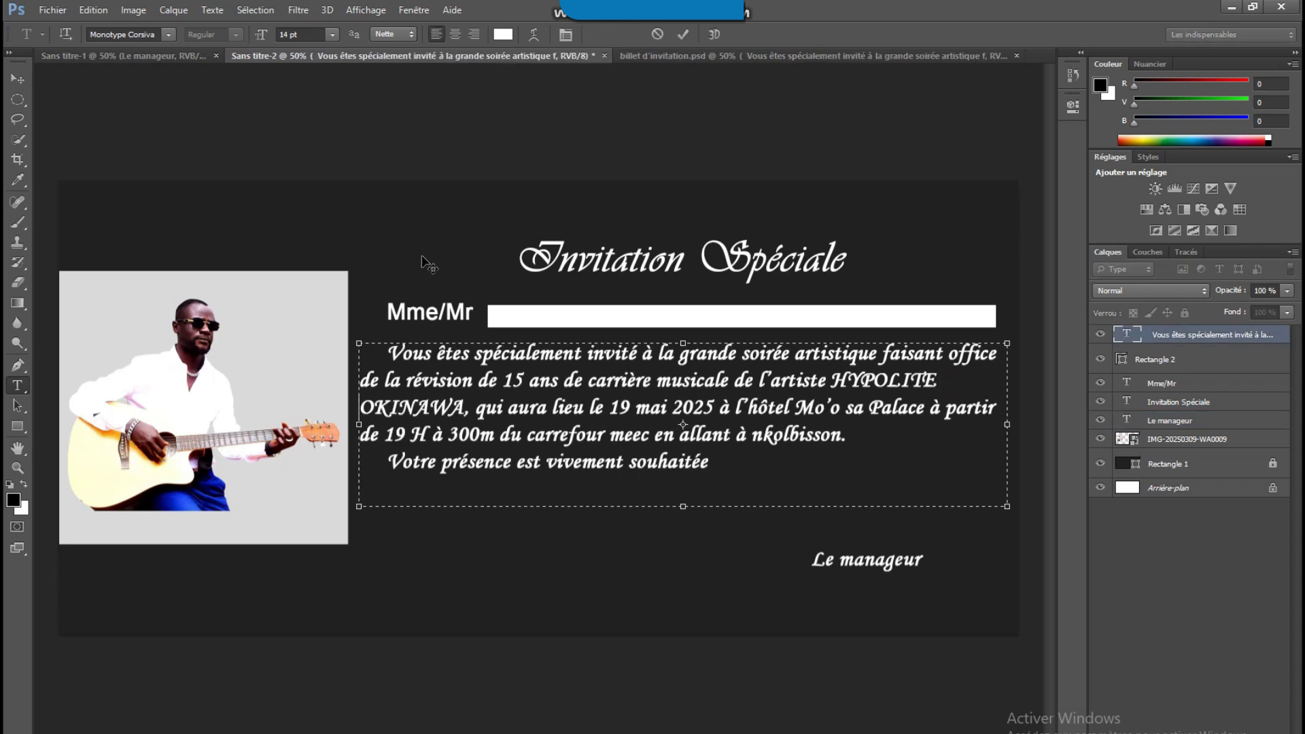
Move the invitation paragraph down slightly, leaving a wider gap below the white name bar.
click(17, 78)
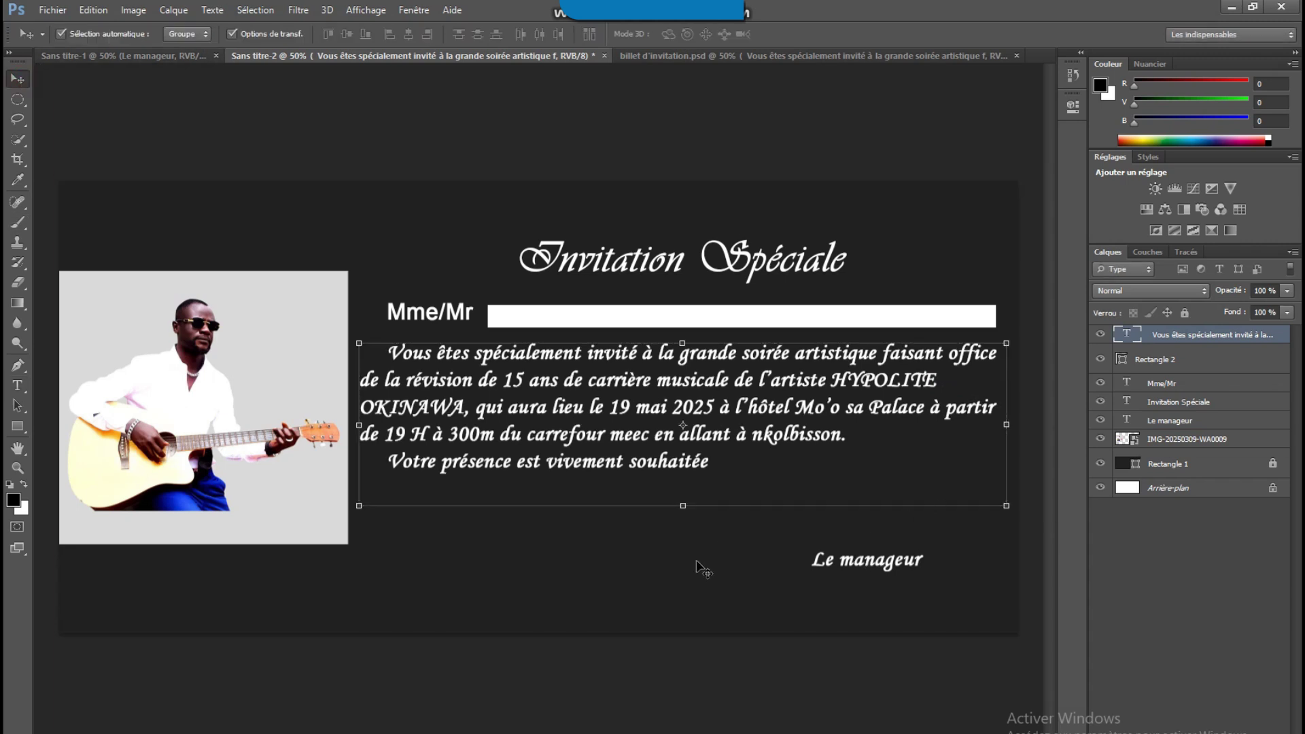
drag(713, 443, 715, 462)
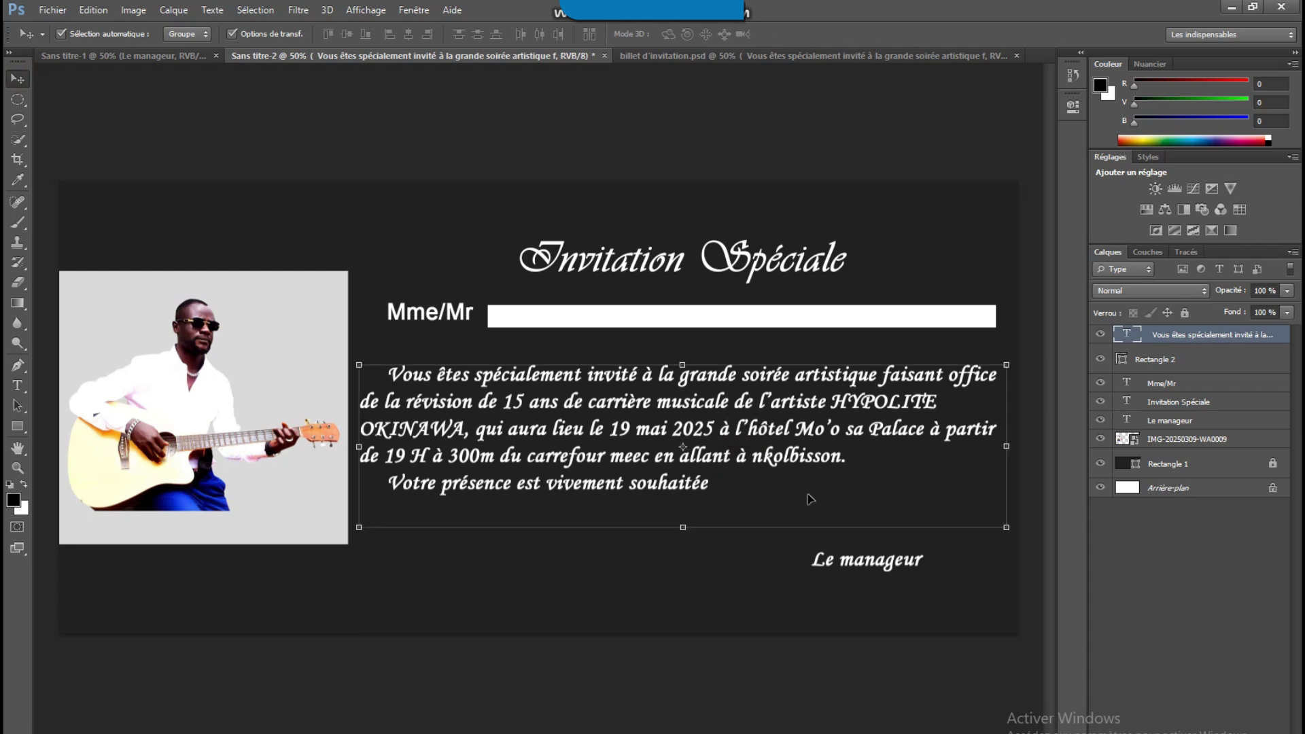
click(630, 639)
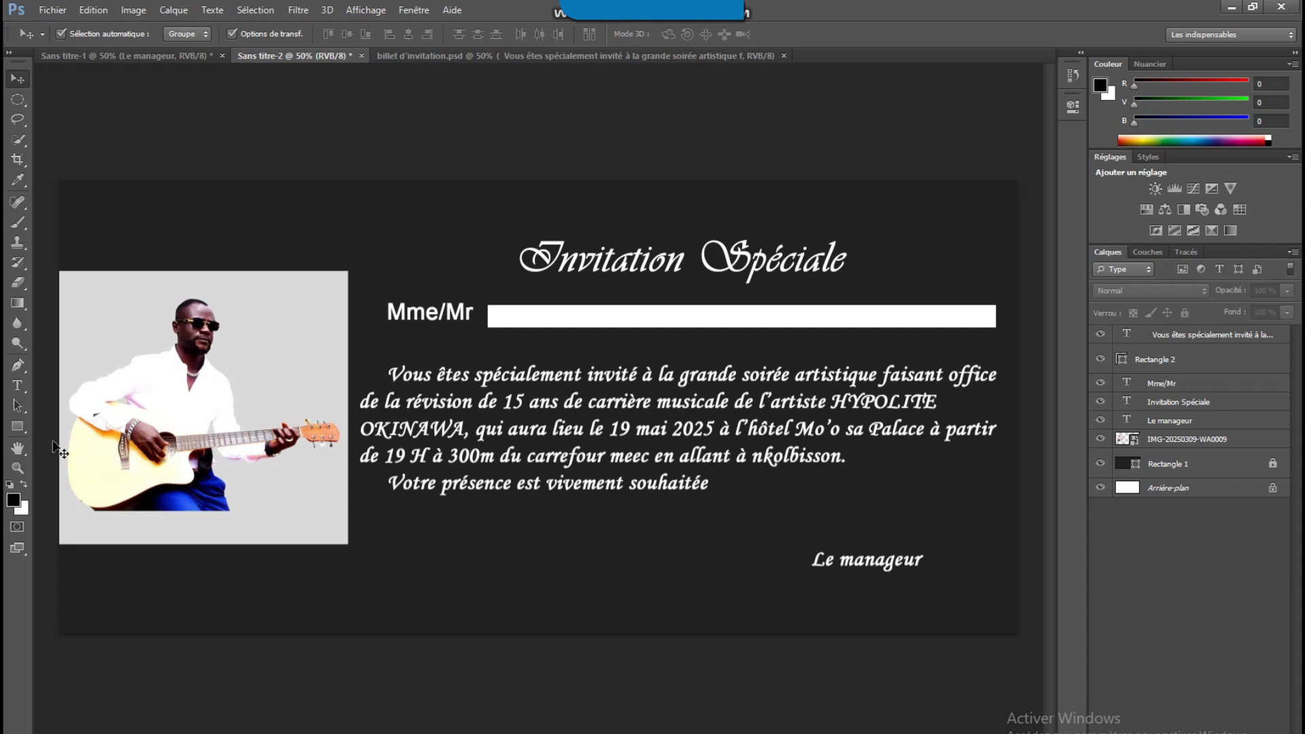
Activate the Custom Shape tool and replace its current shape library with the complete "Toutes" set, enlarging the shape picker.
click(17, 433)
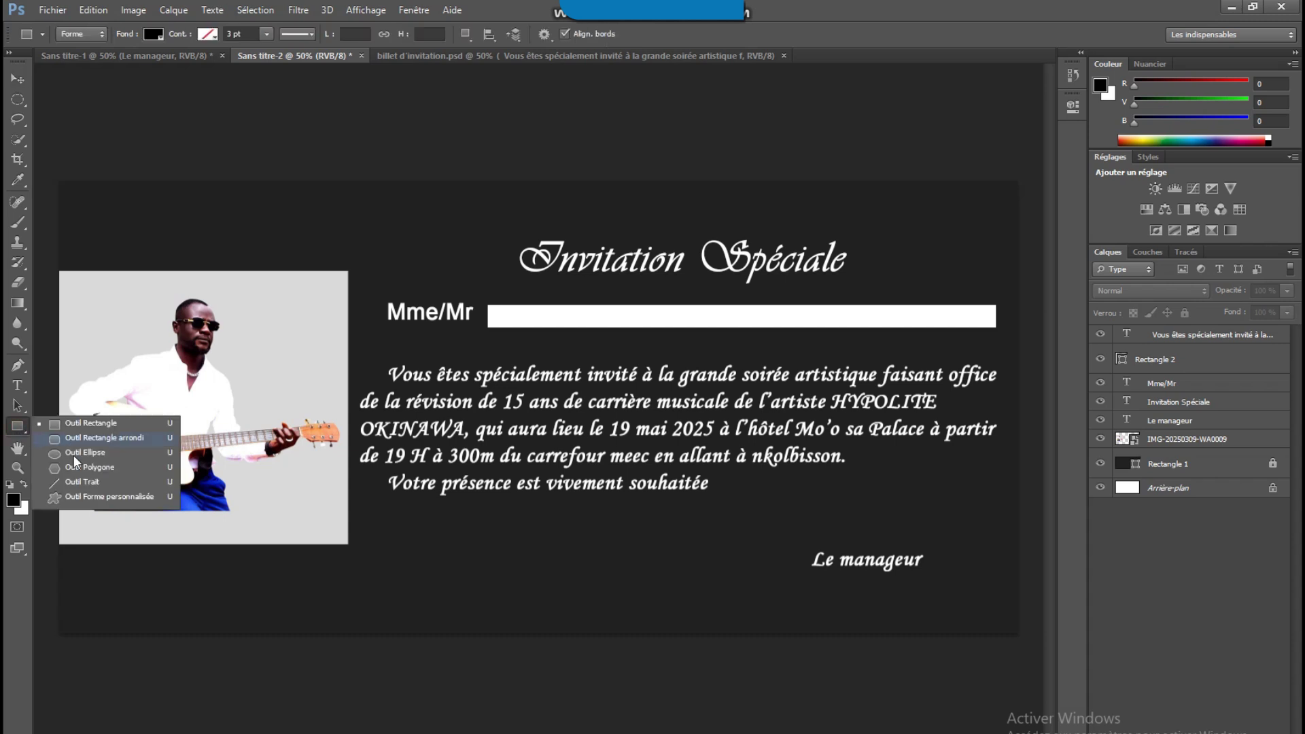
click(109, 497)
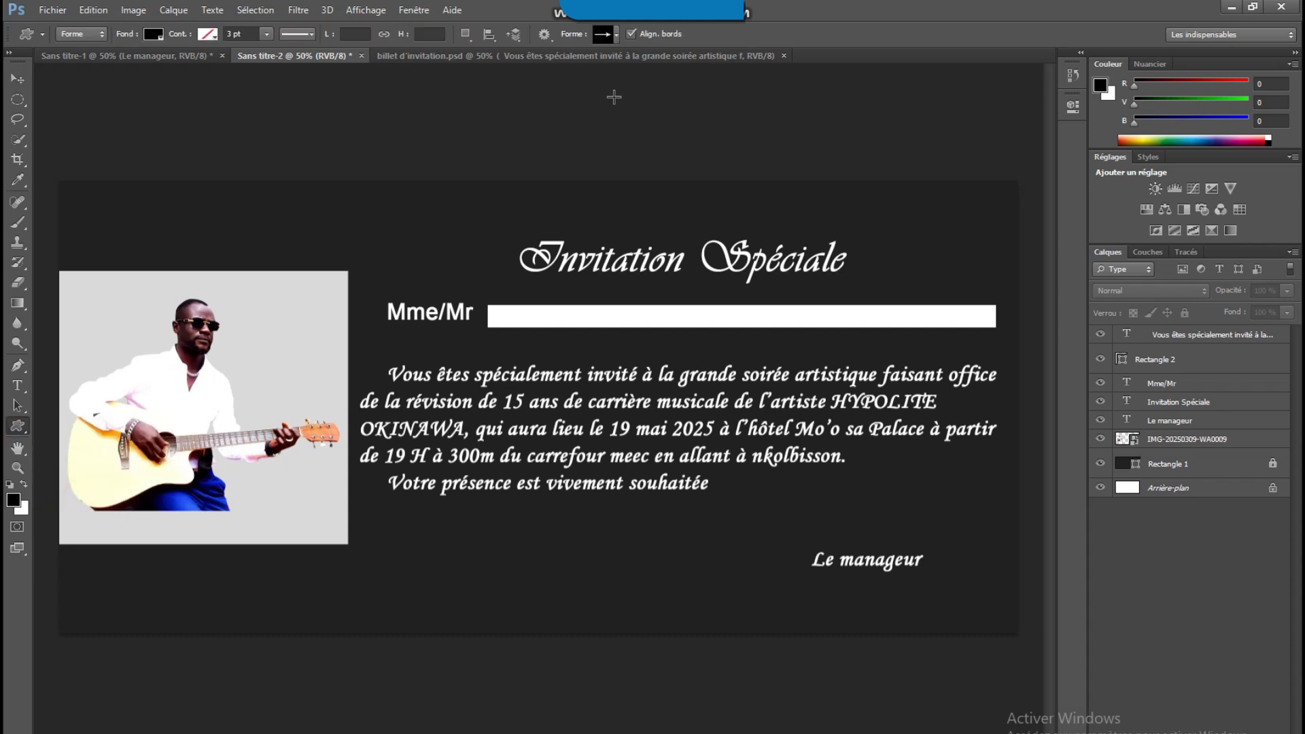
click(619, 35)
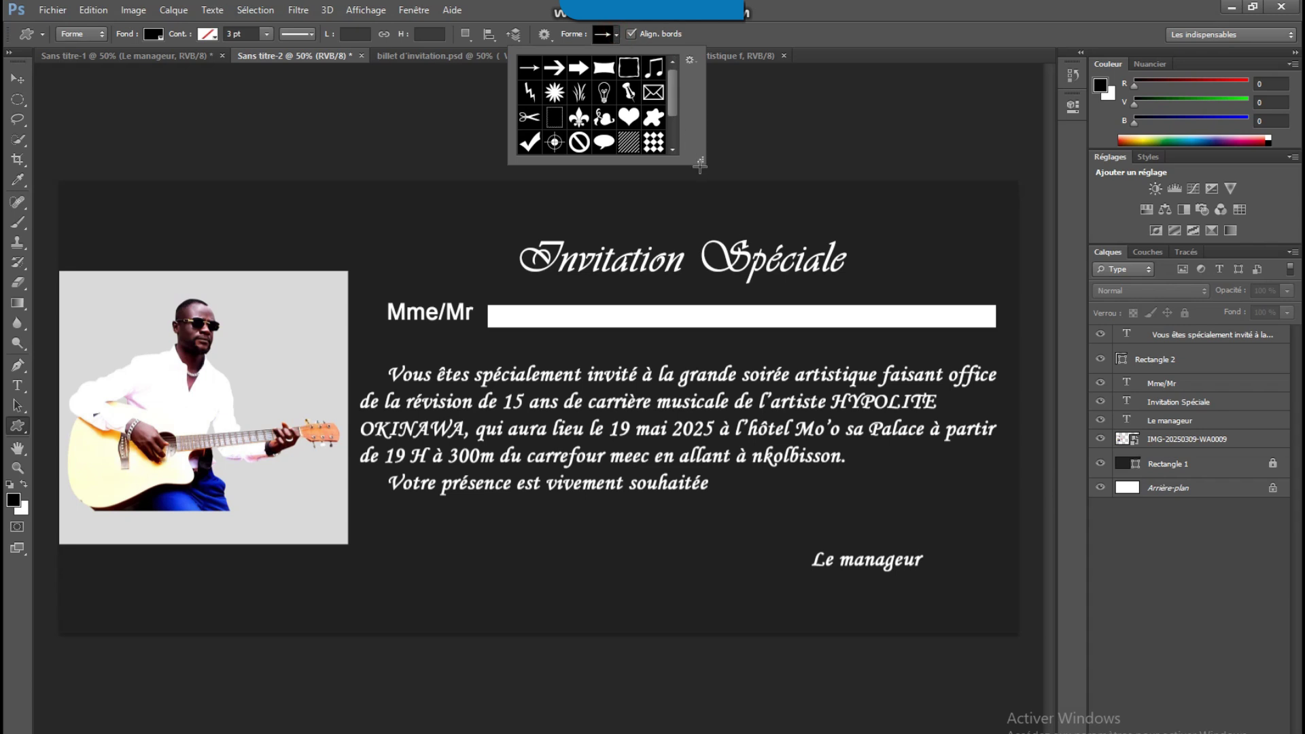
drag(701, 161, 860, 306)
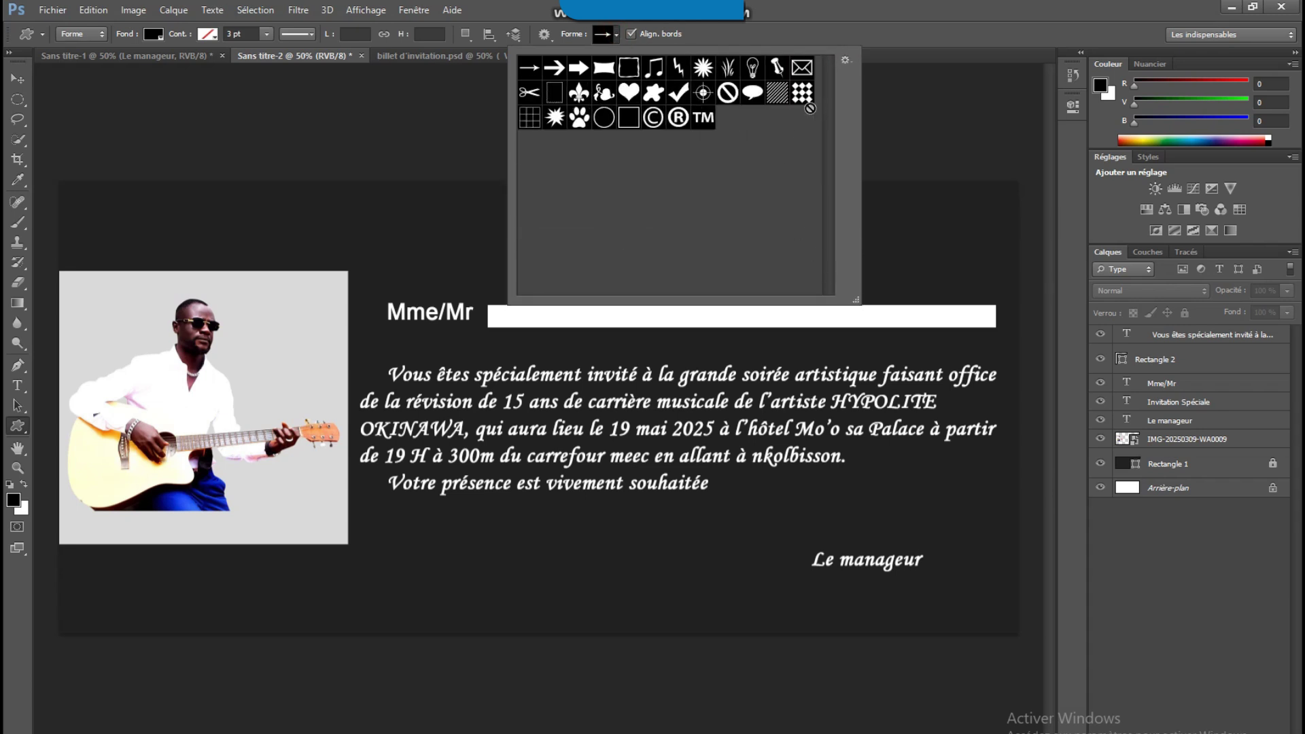
click(845, 60)
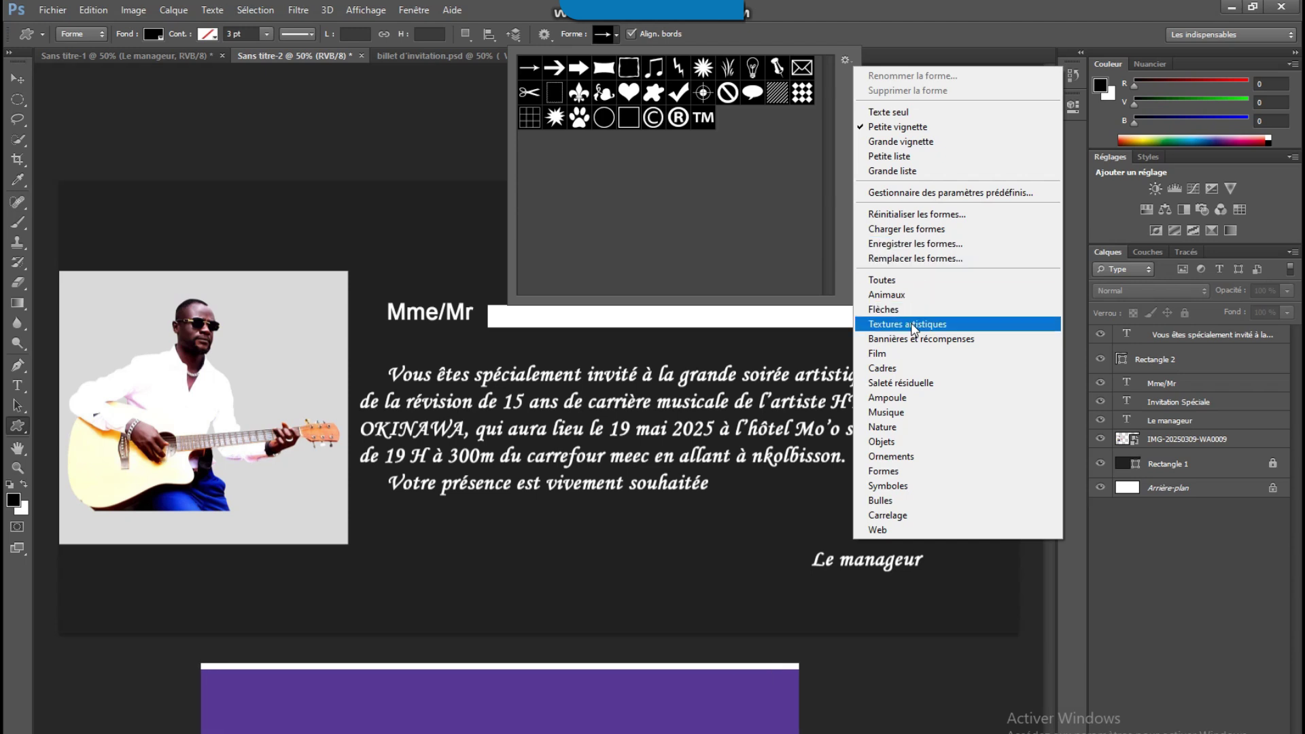
click(918, 281)
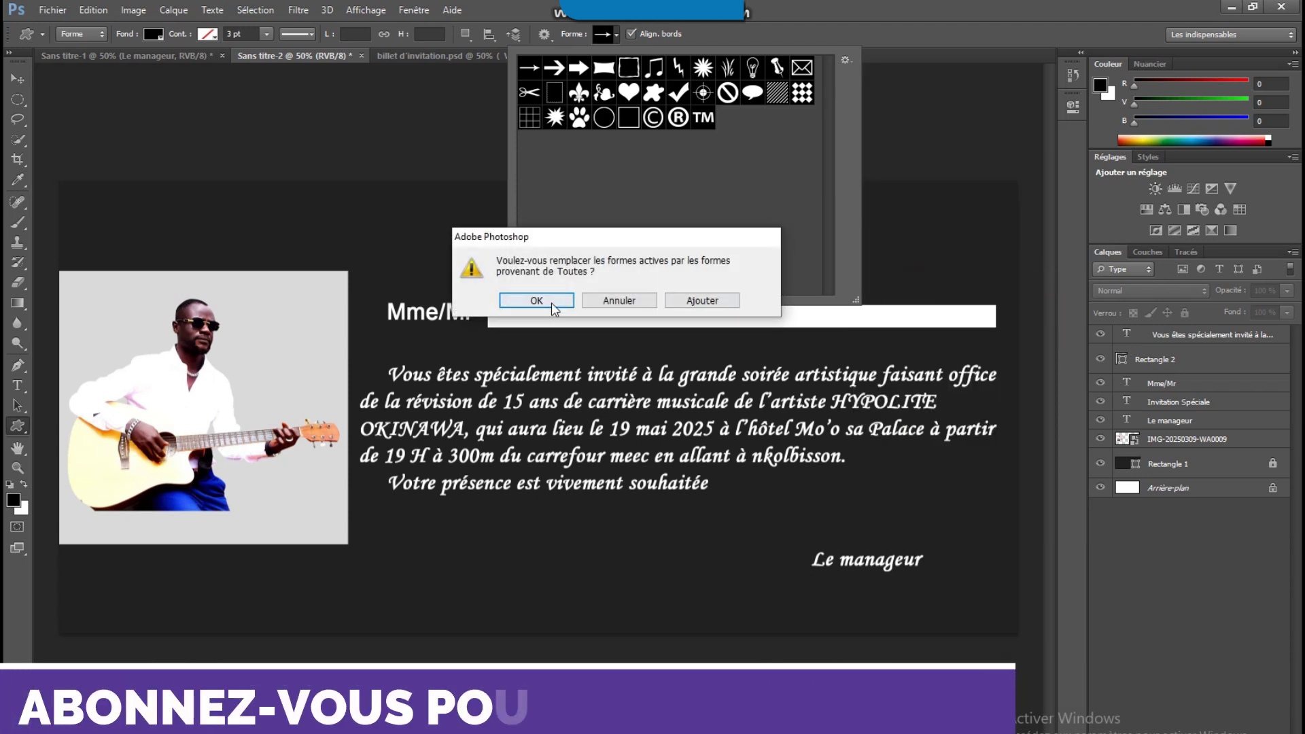
click(540, 300)
drag(855, 297, 951, 450)
mouse_move(927, 136)
mouse_down()
mouse_move(924, 223)
mouse_move(932, 125)
mouse_up()
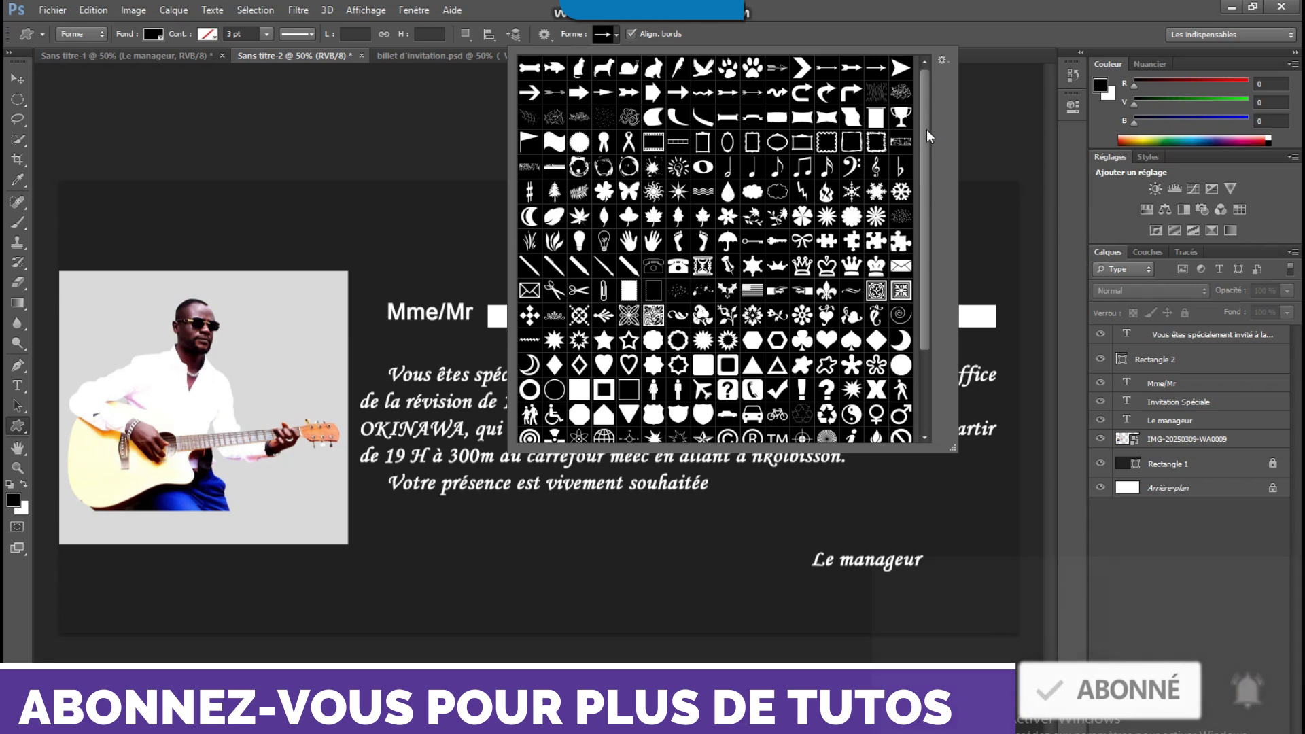
click(18, 79)
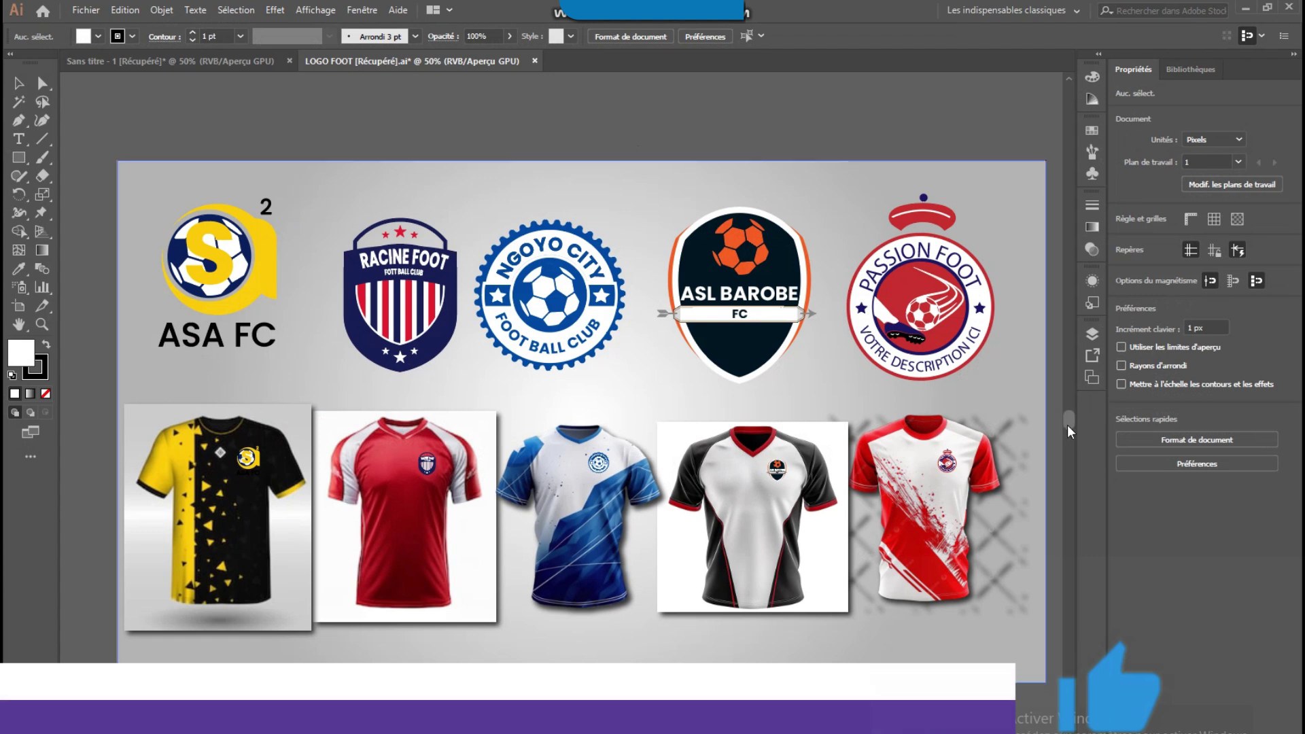
Switch to Illustrator and open the "Ensemble de vecteurs à motif floral" symbol library in an enlarged panel.
drag(1071, 427, 1069, 443)
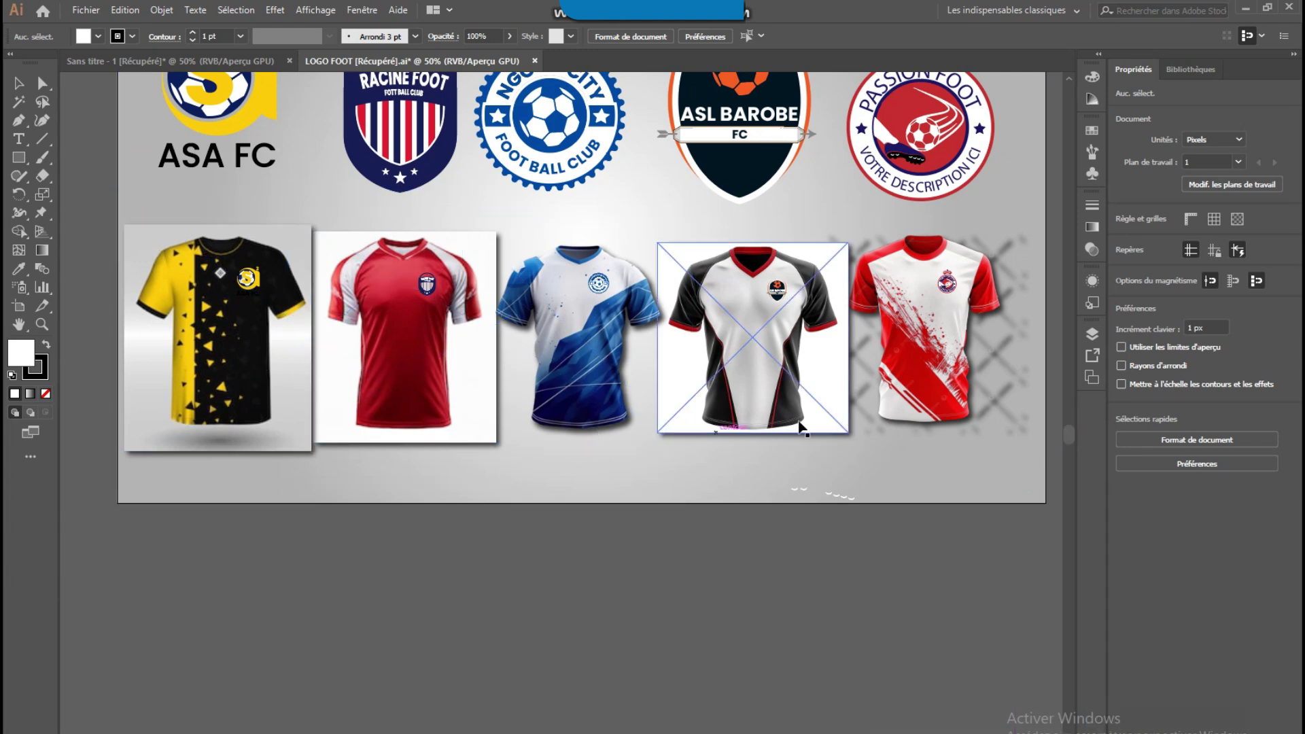
click(1093, 174)
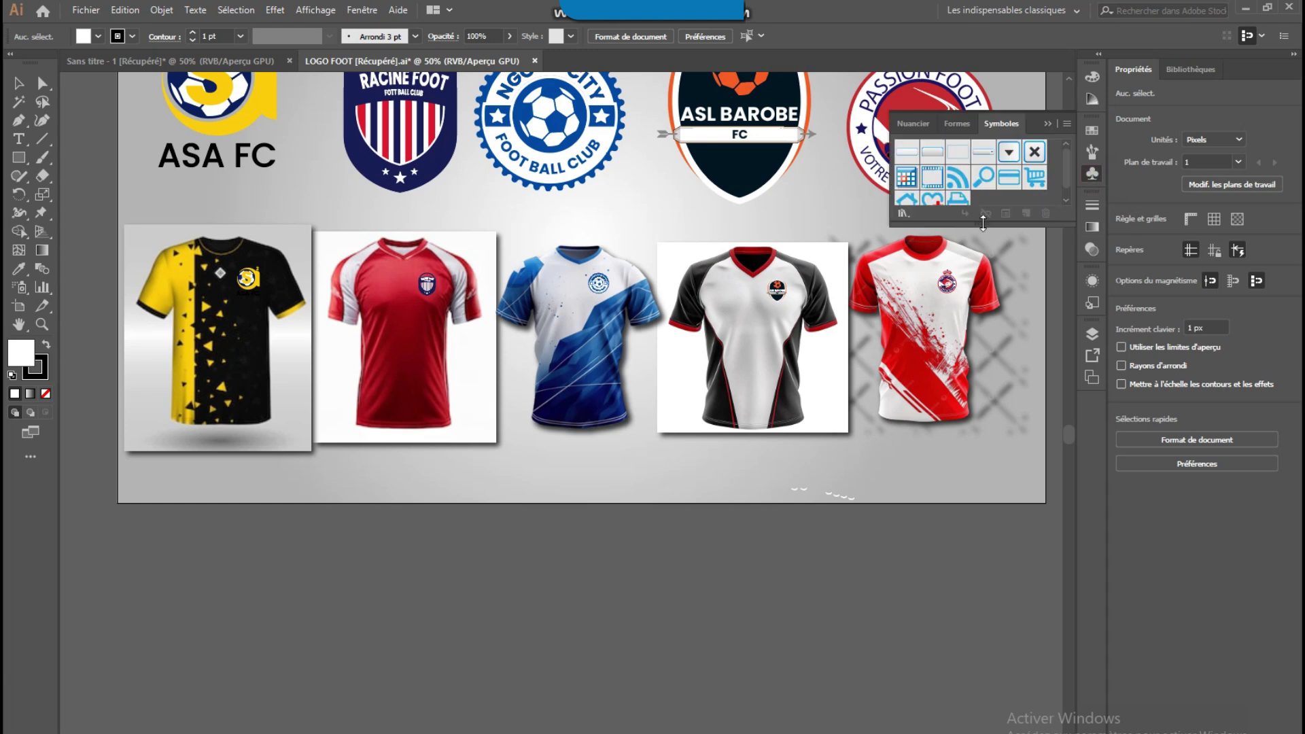
click(902, 214)
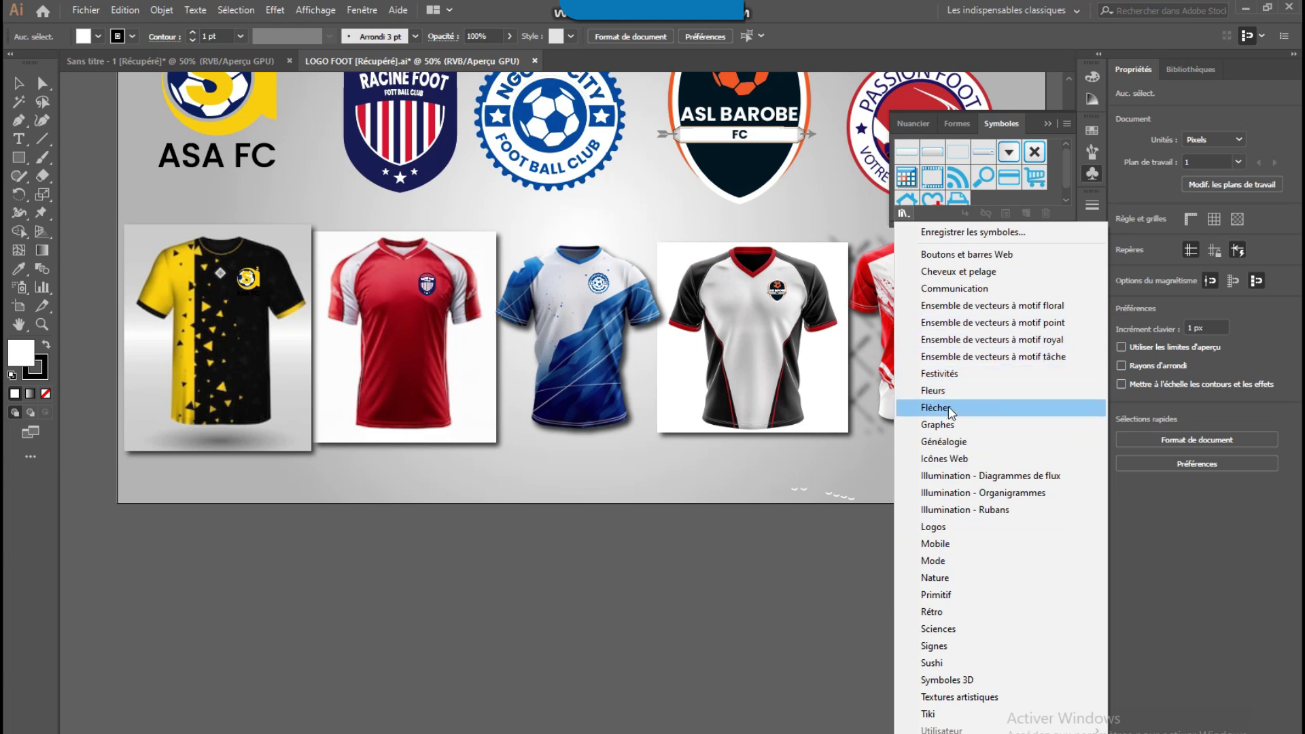
click(955, 271)
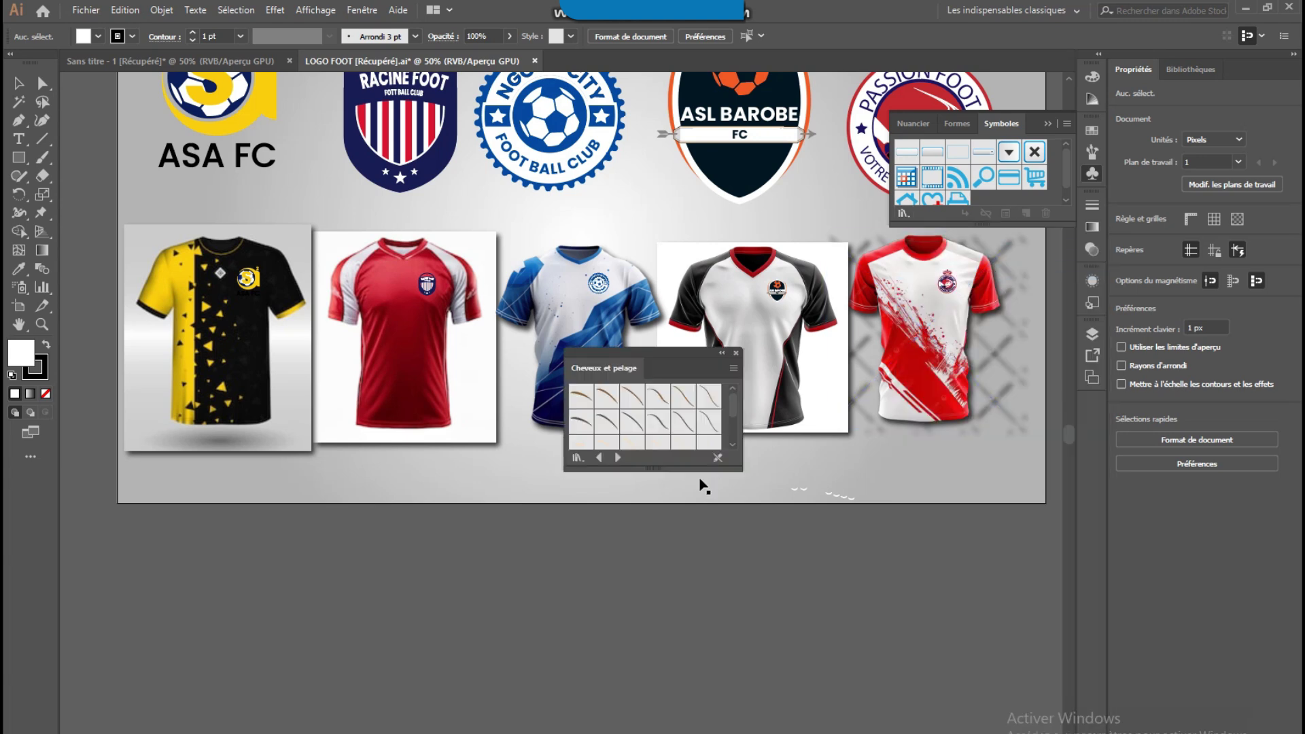
drag(737, 469, 838, 698)
click(620, 686)
click(620, 686)
click(620, 687)
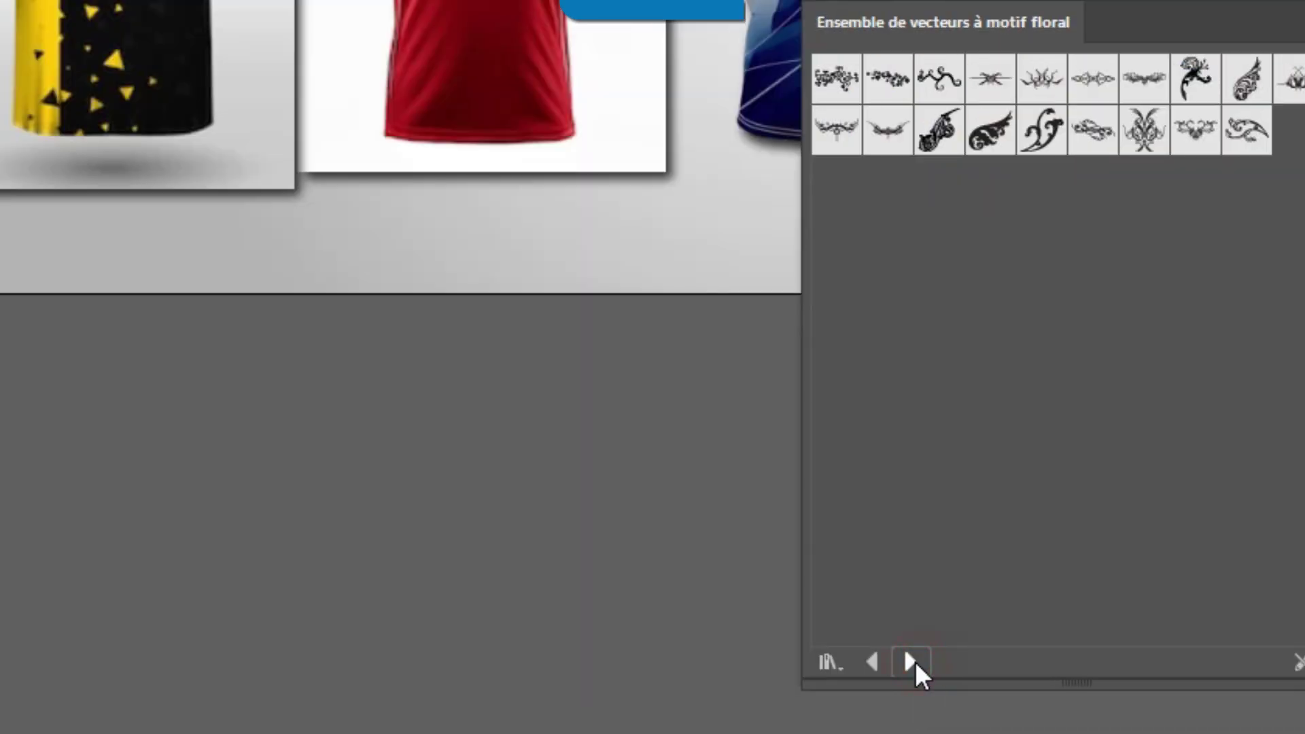
click(620, 687)
click(868, 663)
Place the curled flourish, the tall wing ornament and the wide symmetrical ornament below the artboard, then shift the wide one to the right.
drag(1042, 129, 41, 586)
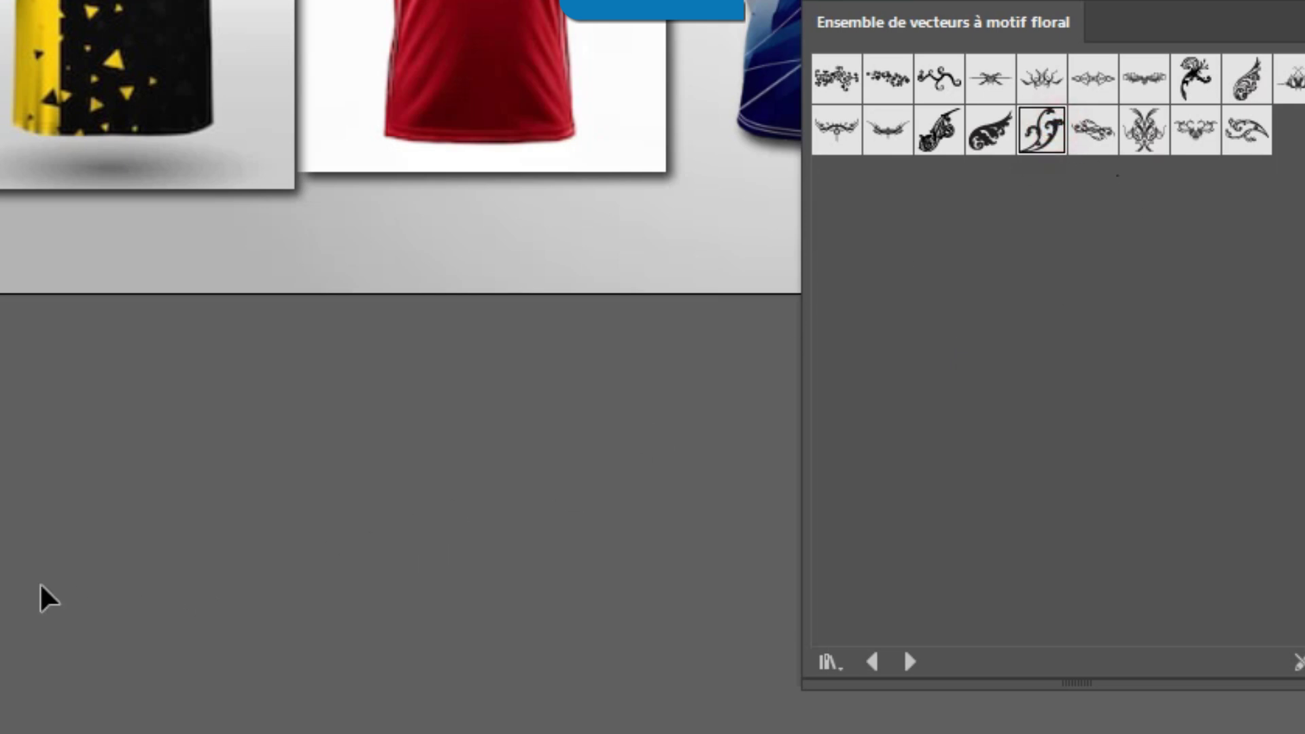
drag(1247, 78, 402, 416)
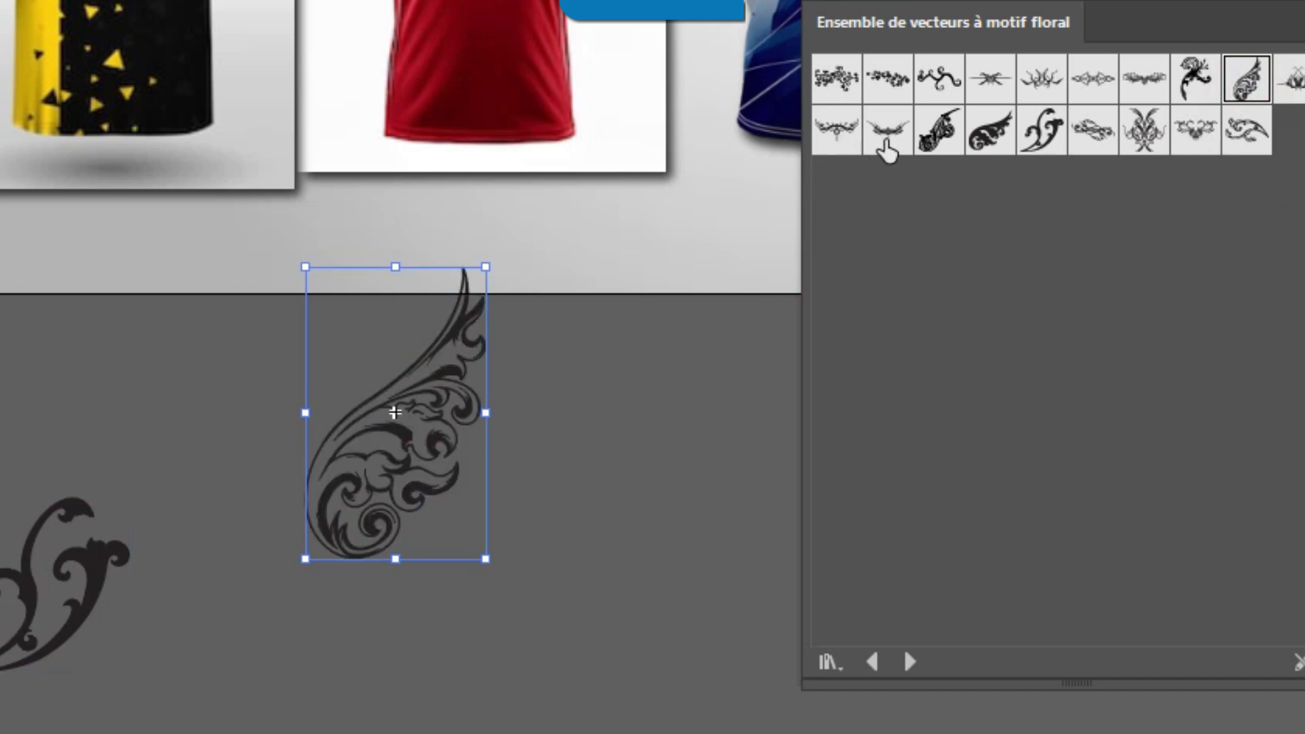
drag(886, 139, 589, 698)
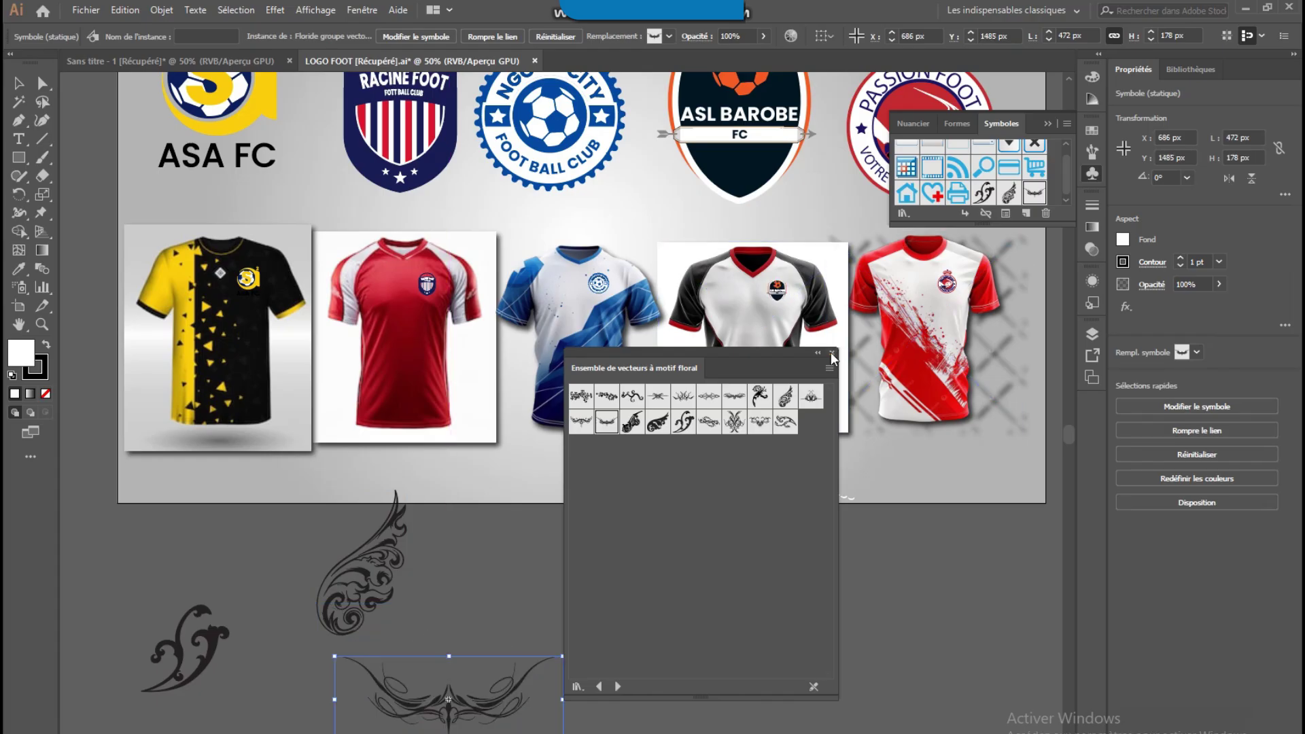
click(832, 353)
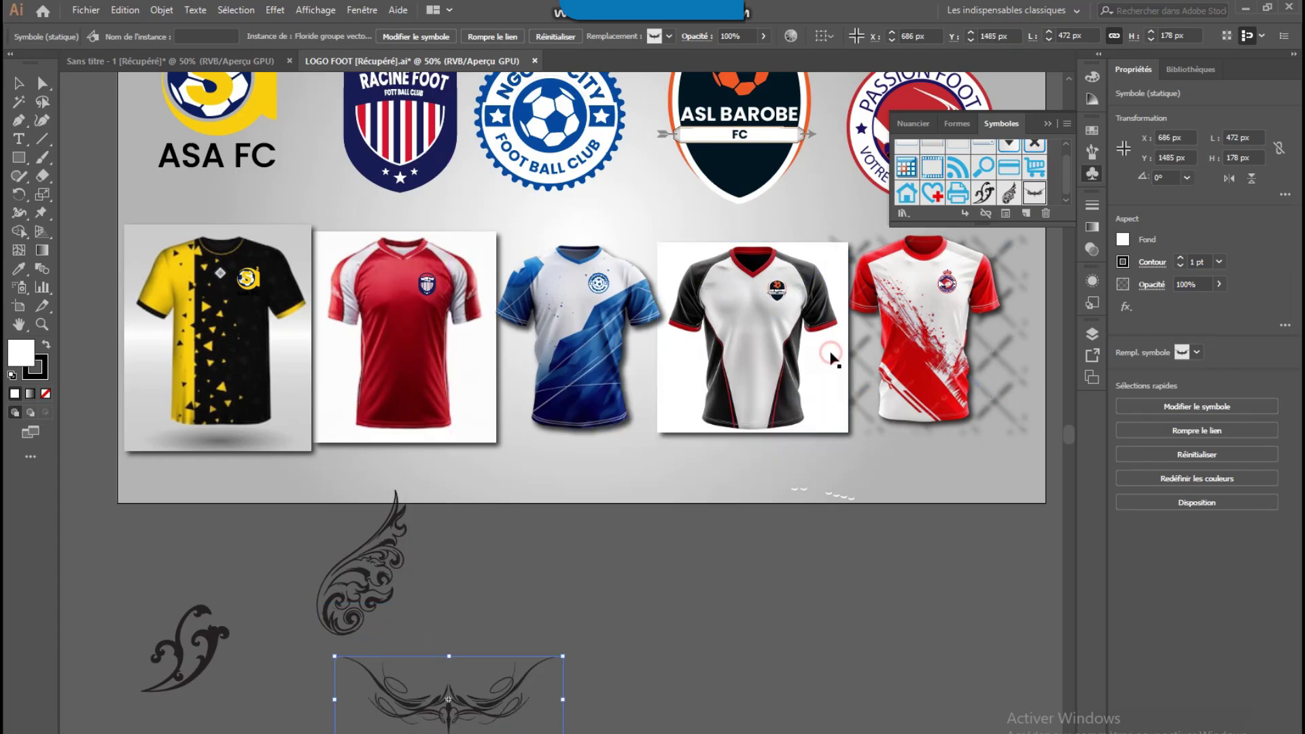
click(772, 656)
drag(410, 709, 758, 672)
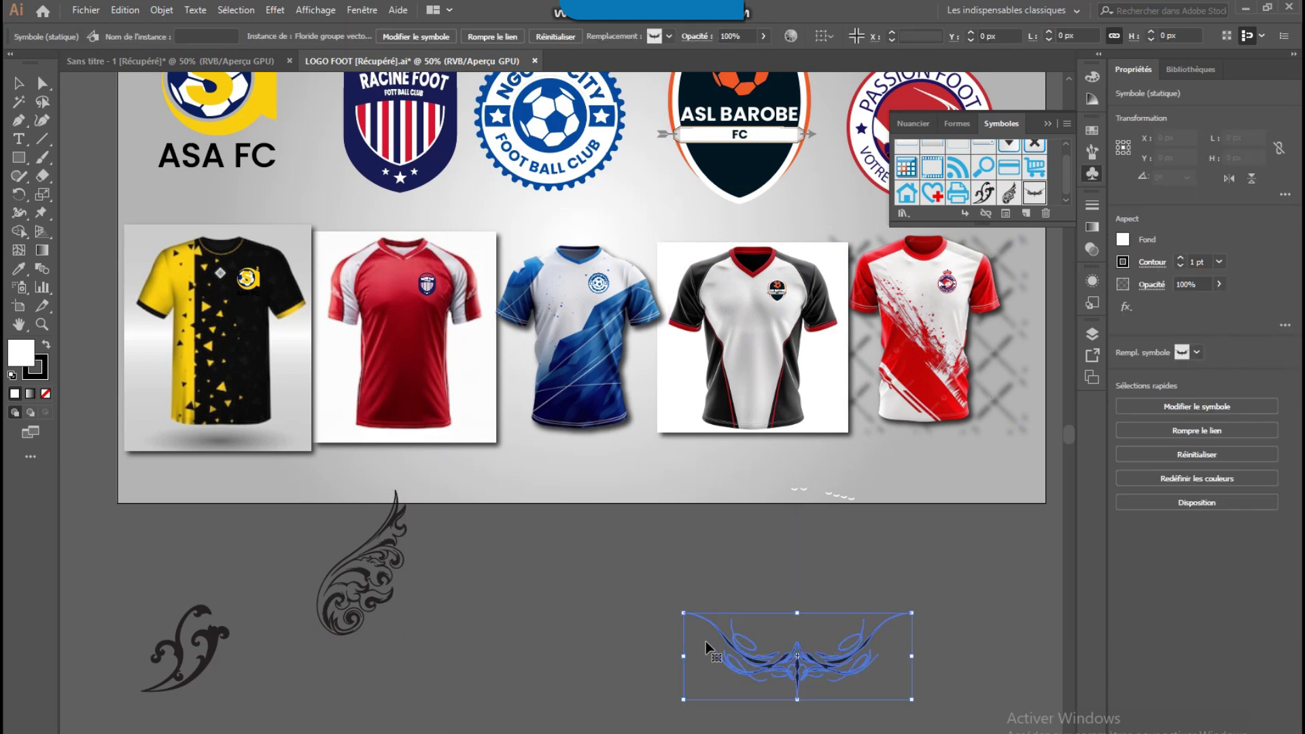
Copy the curled flourish into the Photoshop invitation document as a vector smart object.
drag(228, 654, 959, 703)
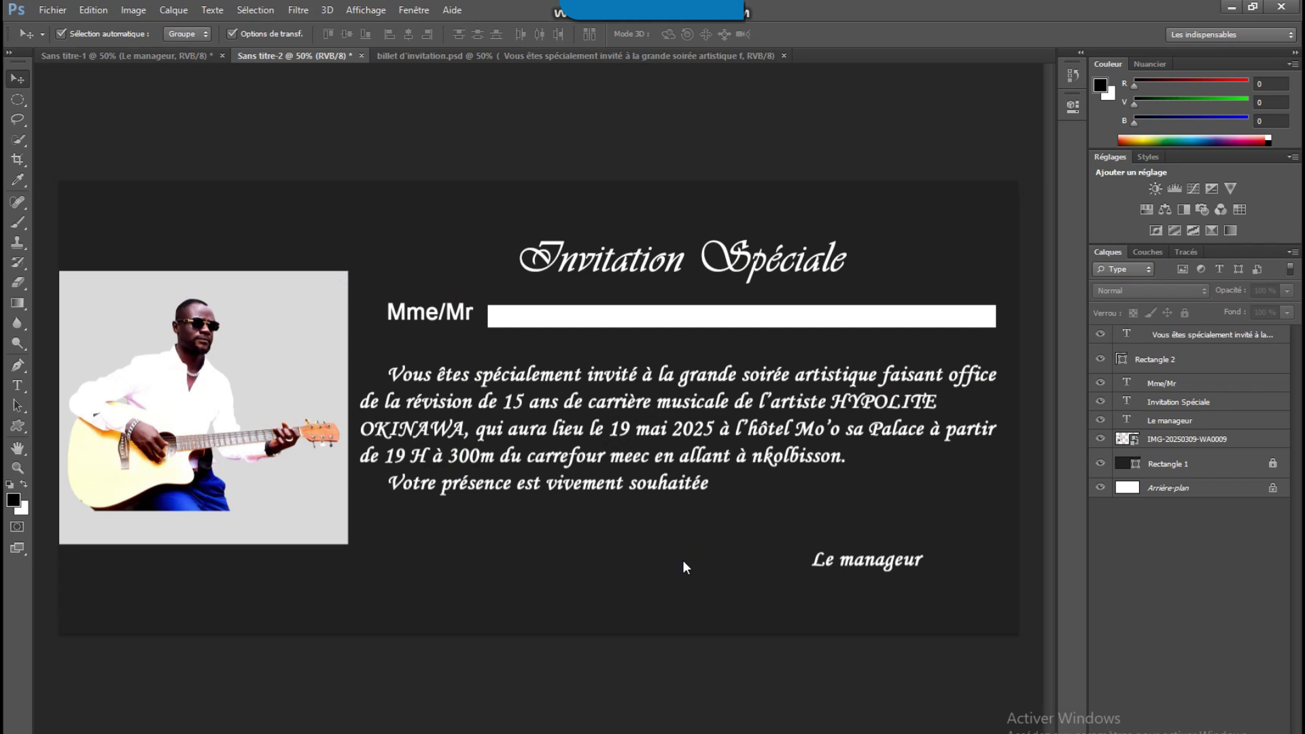
key(ctrl+v)
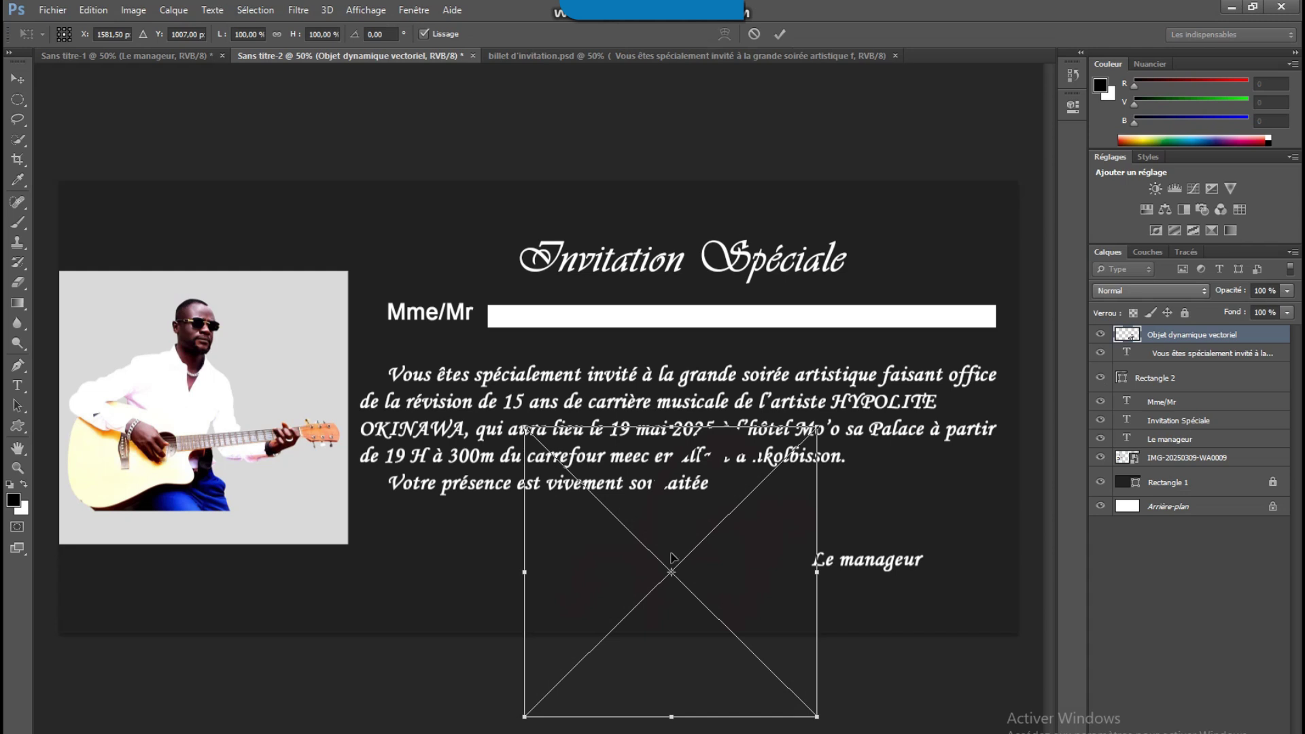
click(780, 34)
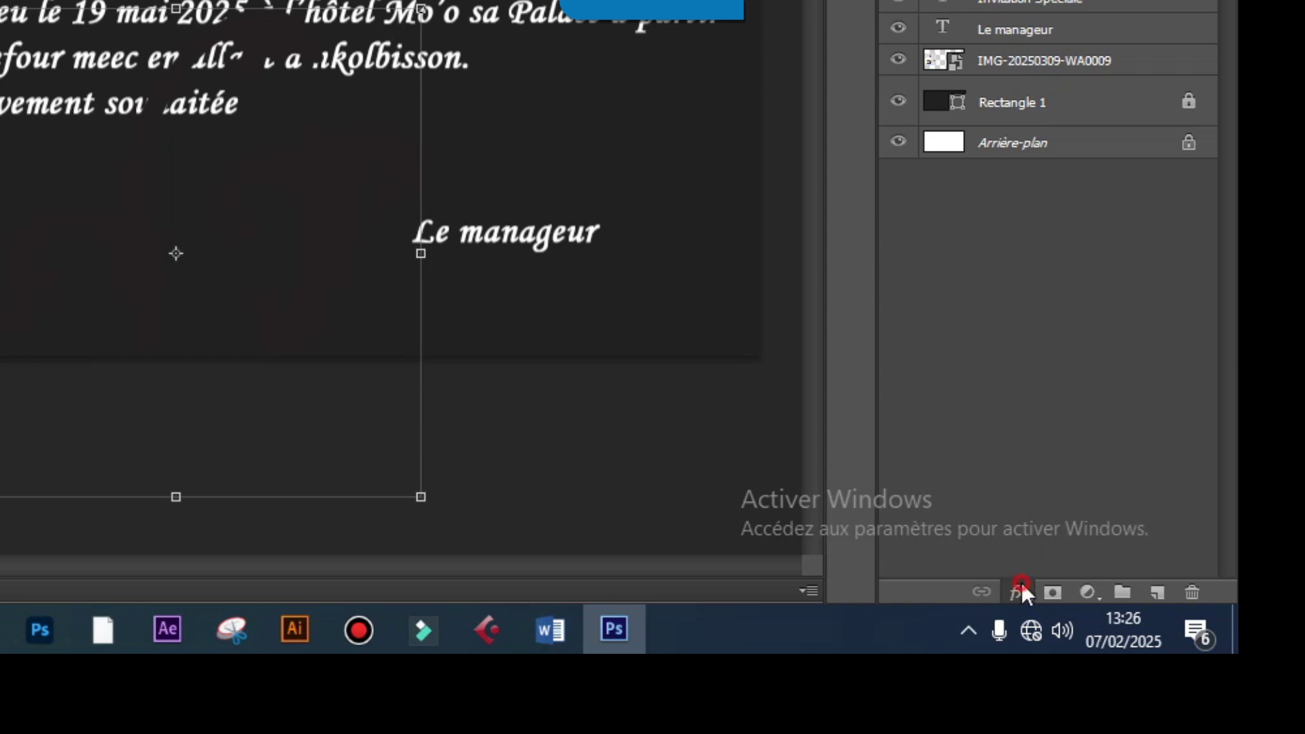
Apply a Color Overlay effect in dark neutral grey to the flourish layer.
click(1018, 593)
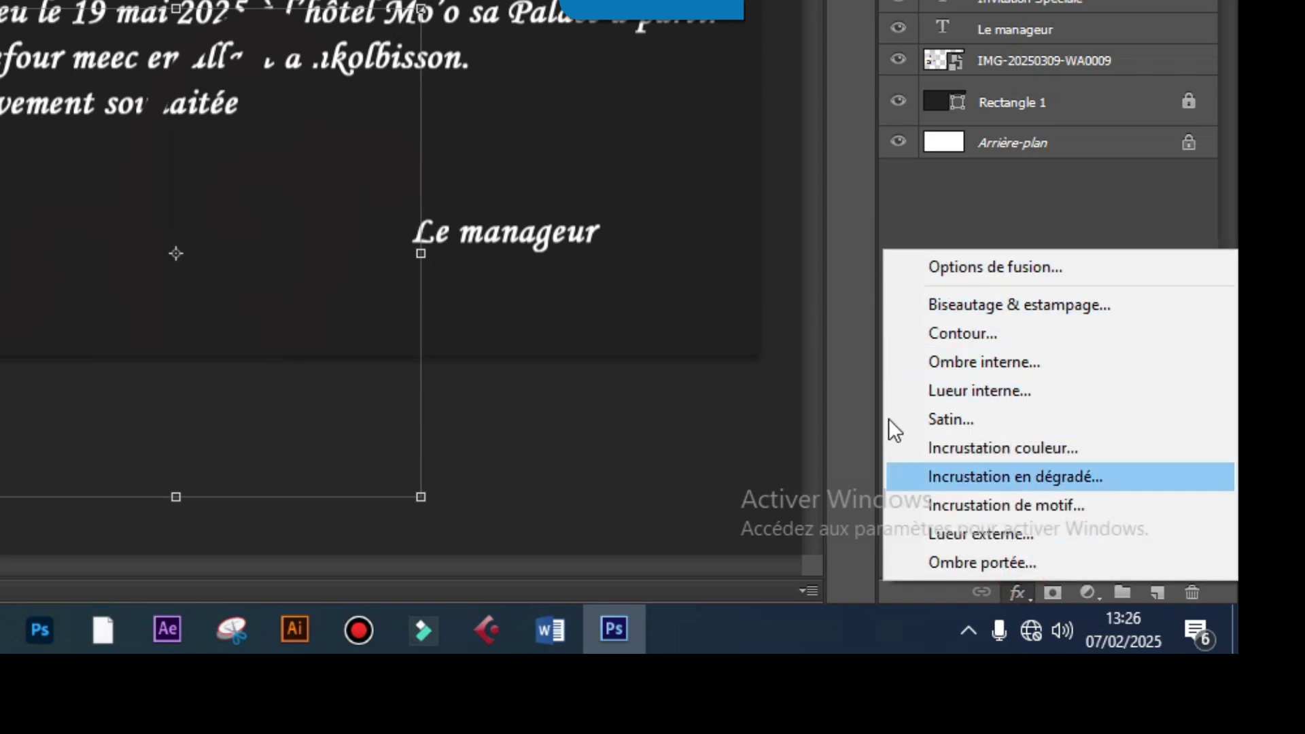
click(1036, 447)
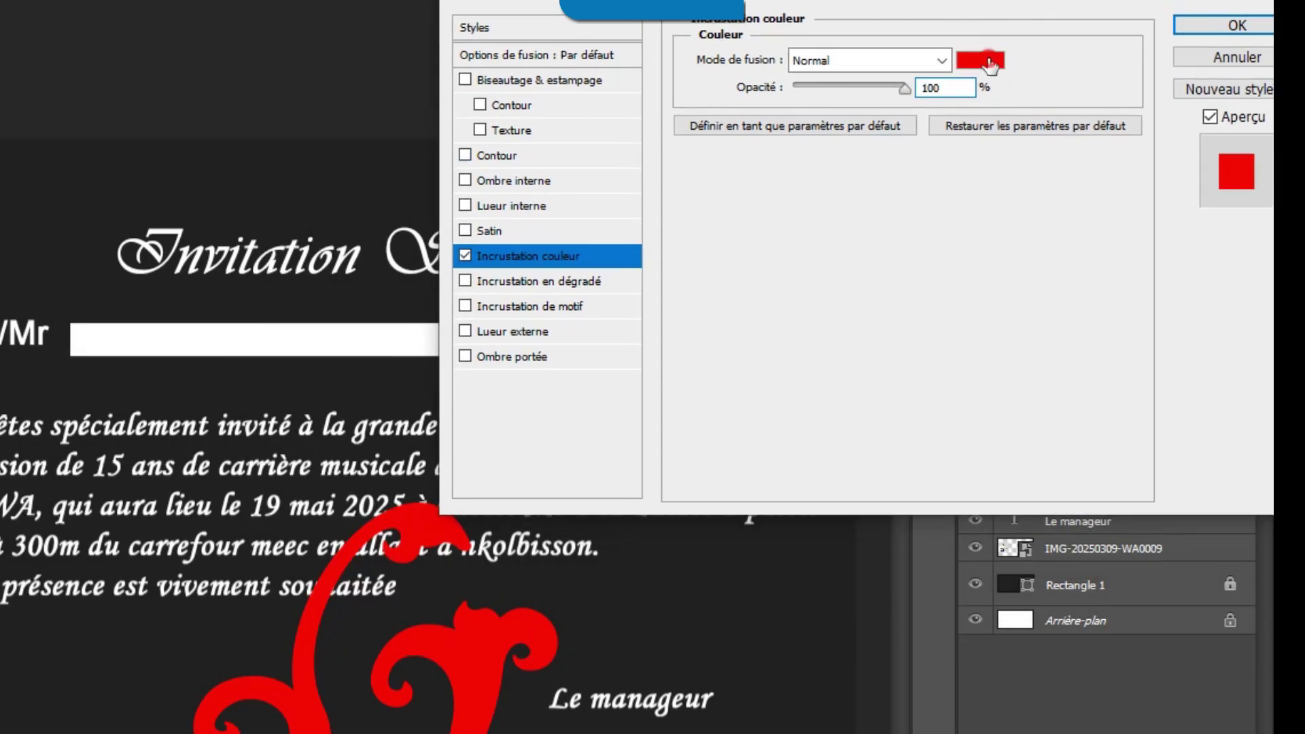
click(980, 60)
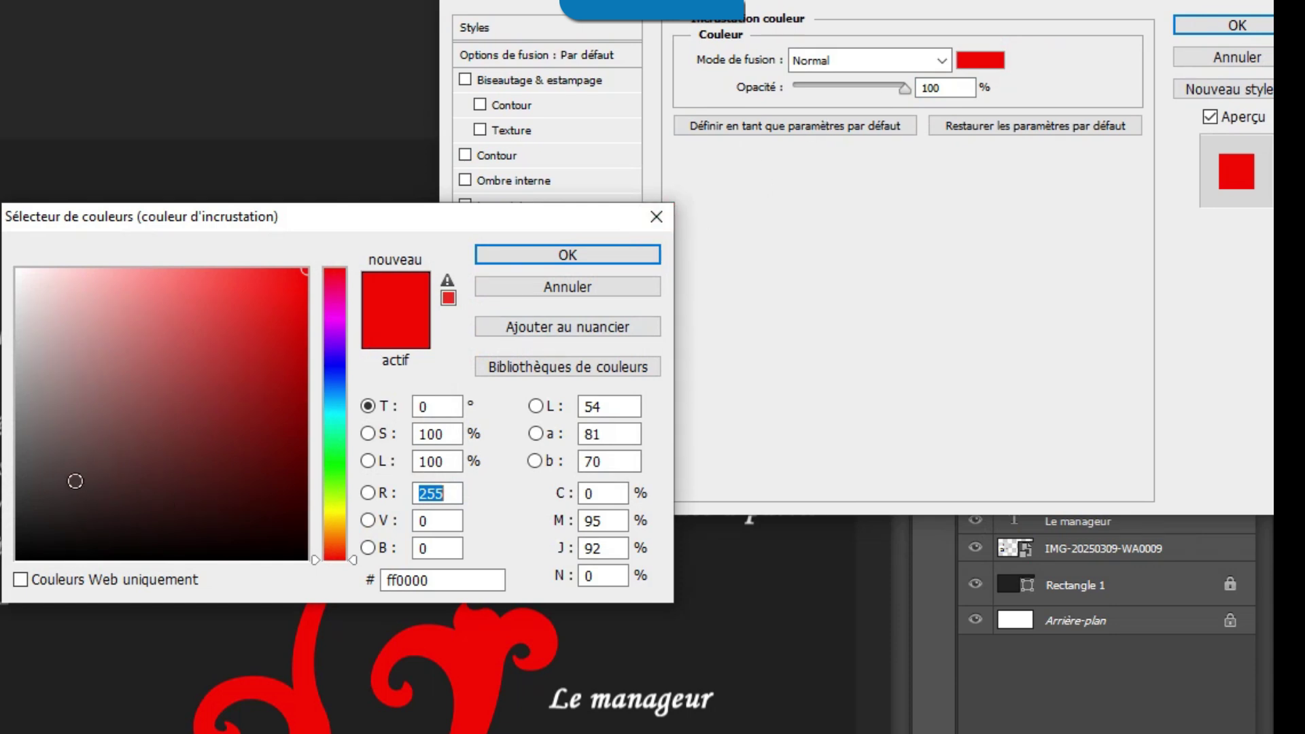
mouse_move(38, 419)
mouse_down()
mouse_move(15, 386)
mouse_move(15, 347)
mouse_up()
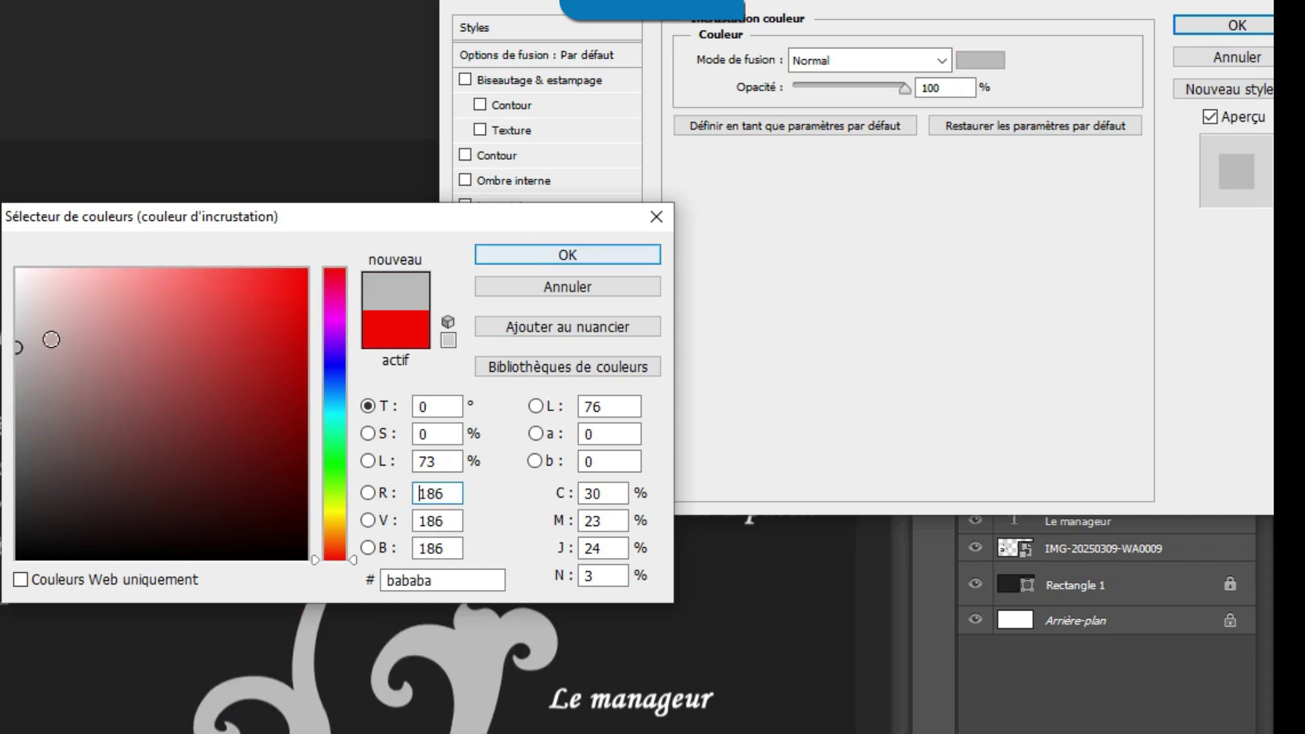
drag(15, 350, 13, 482)
click(632, 257)
click(1231, 27)
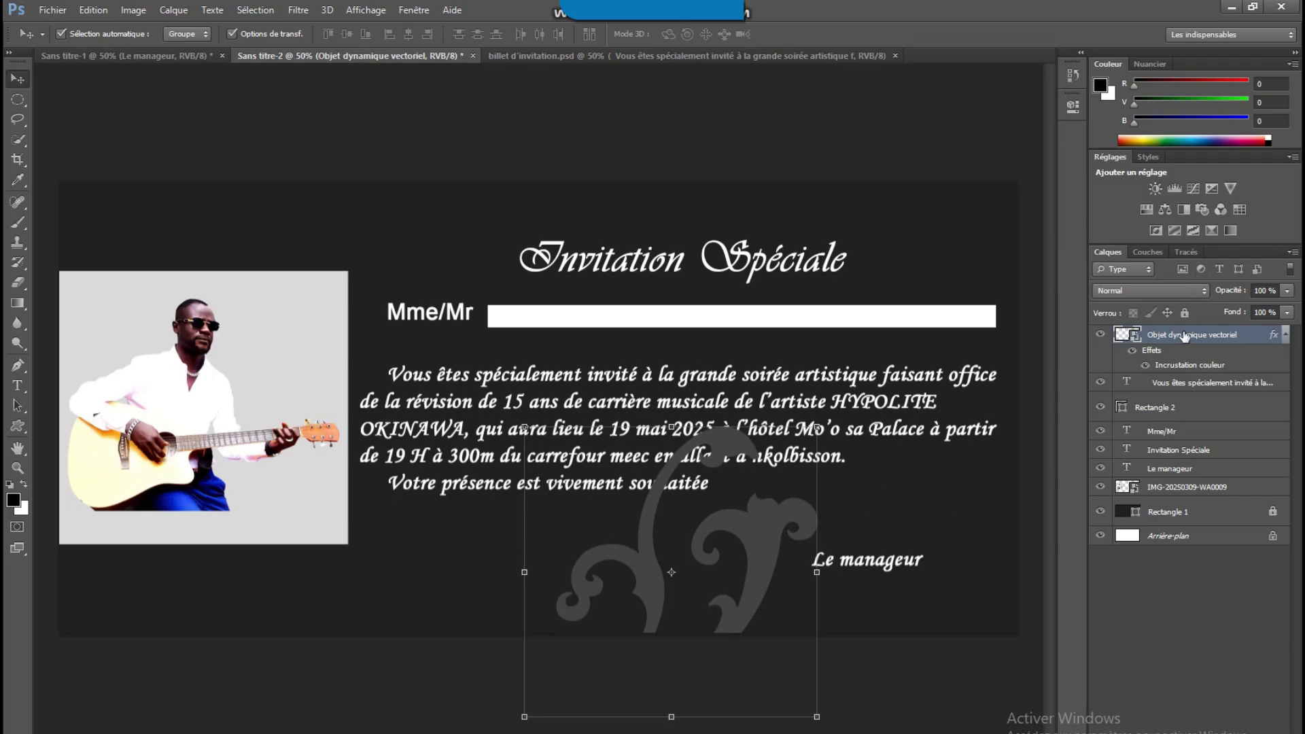
Put the flourish layer directly above Rectangle 1, behind photo and text, and rotate it about 18.28° into the card's lower-right corner.
drag(1185, 335, 1186, 502)
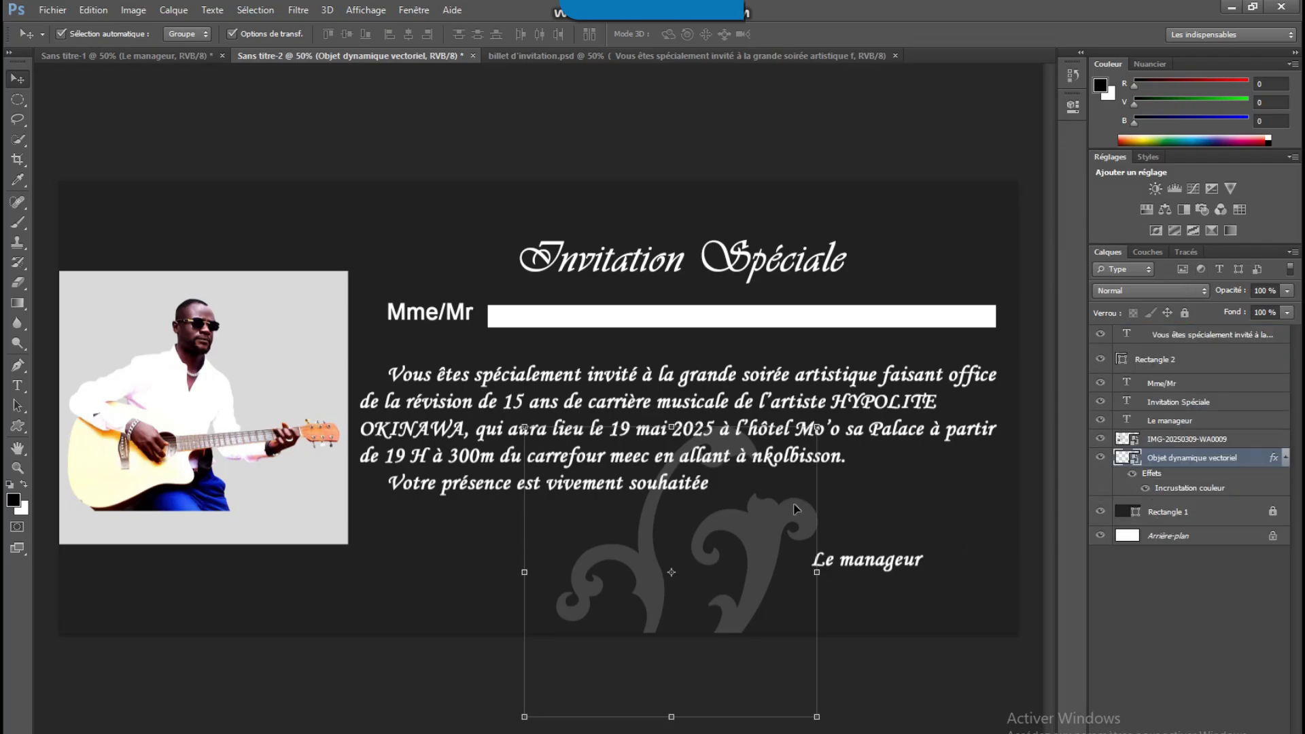
drag(777, 546, 875, 430)
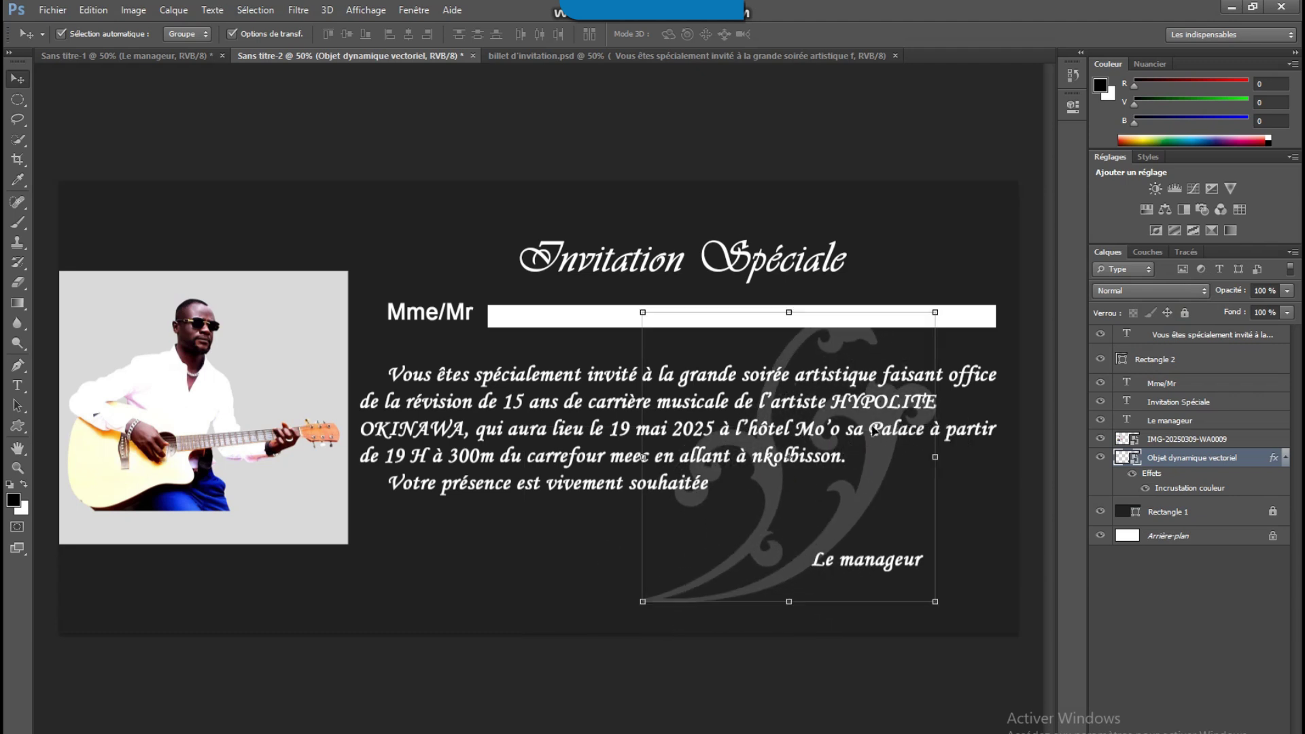
drag(946, 306, 986, 361)
drag(883, 486, 957, 539)
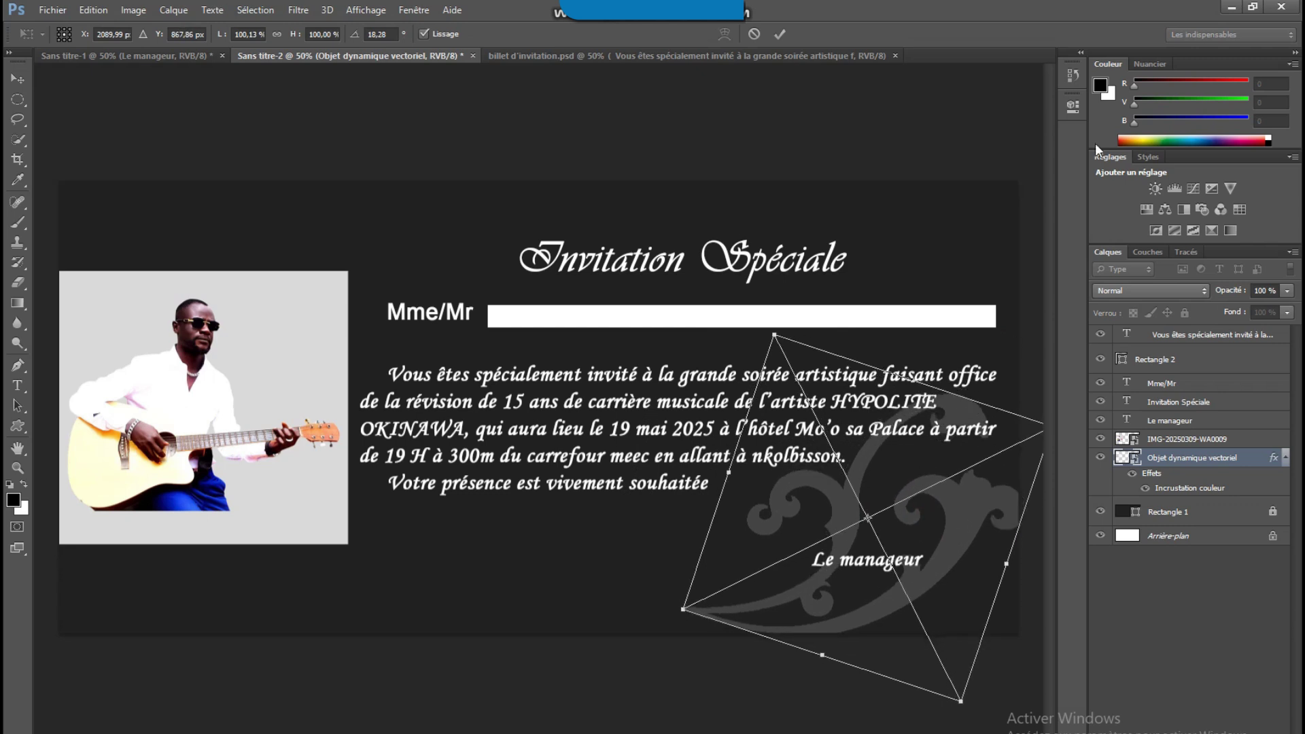
click(782, 34)
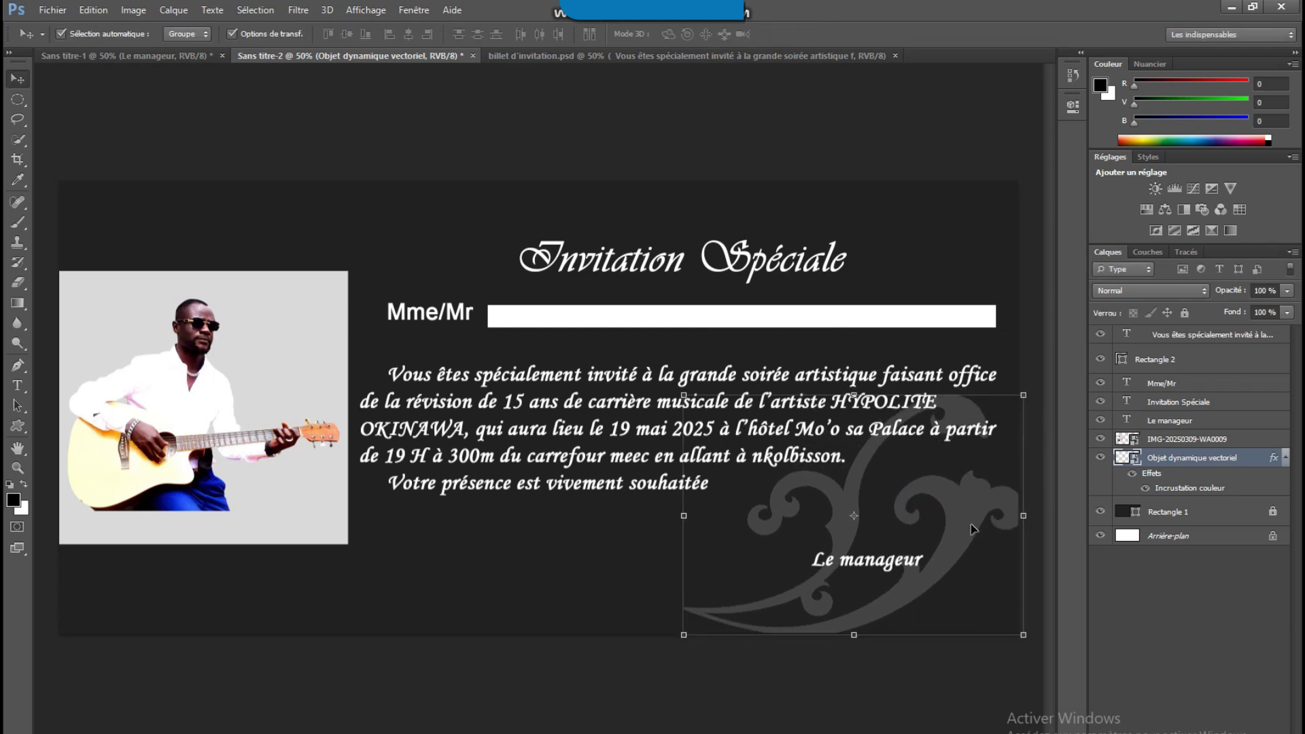
Duplicate the flourish into the card's upper-right corner and flip the copy vertically to mirror the lower one.
drag(973, 530, 981, 301)
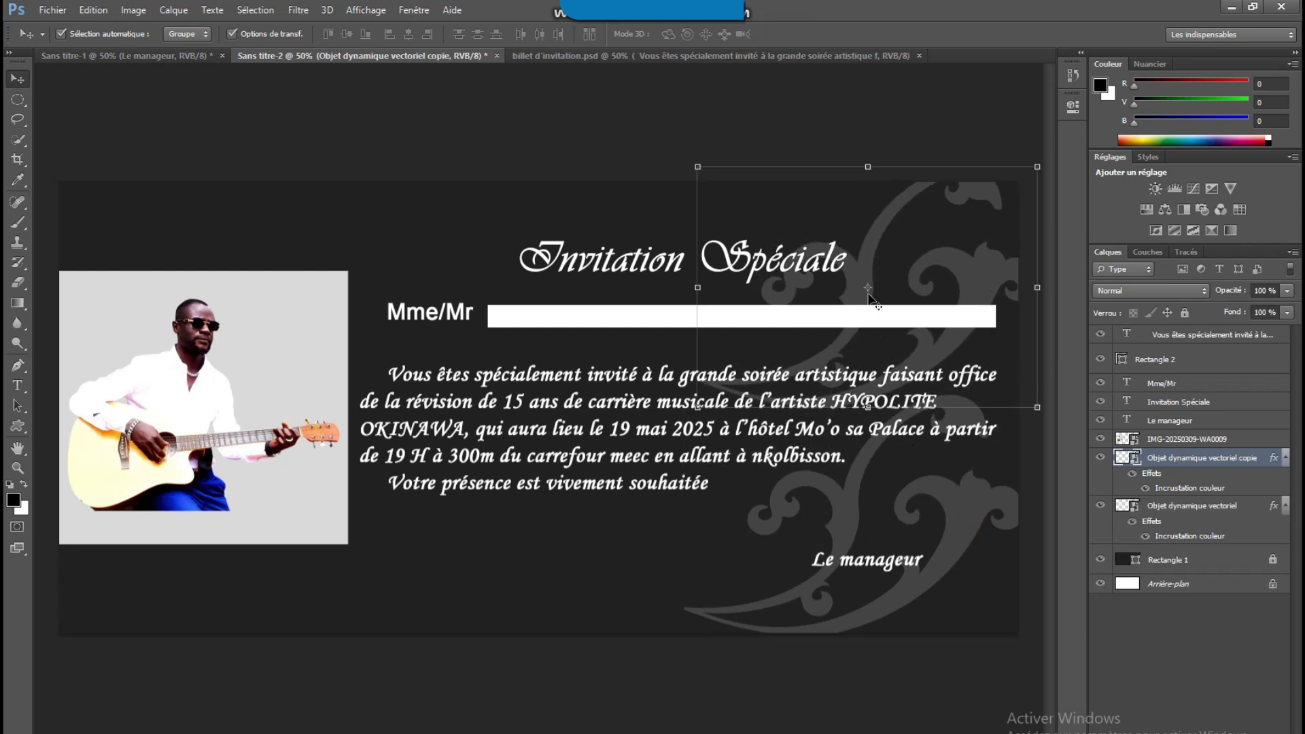
key(ctrl+t)
right_click(928, 273)
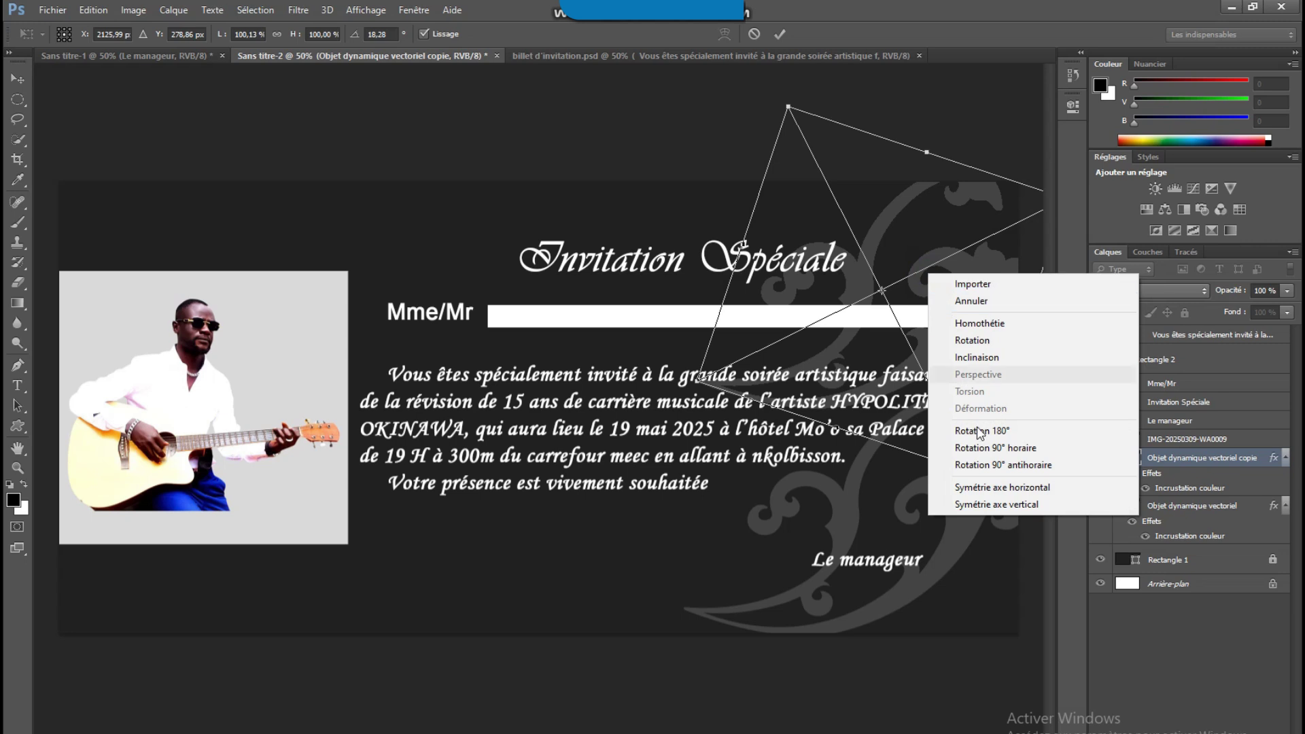
click(1005, 504)
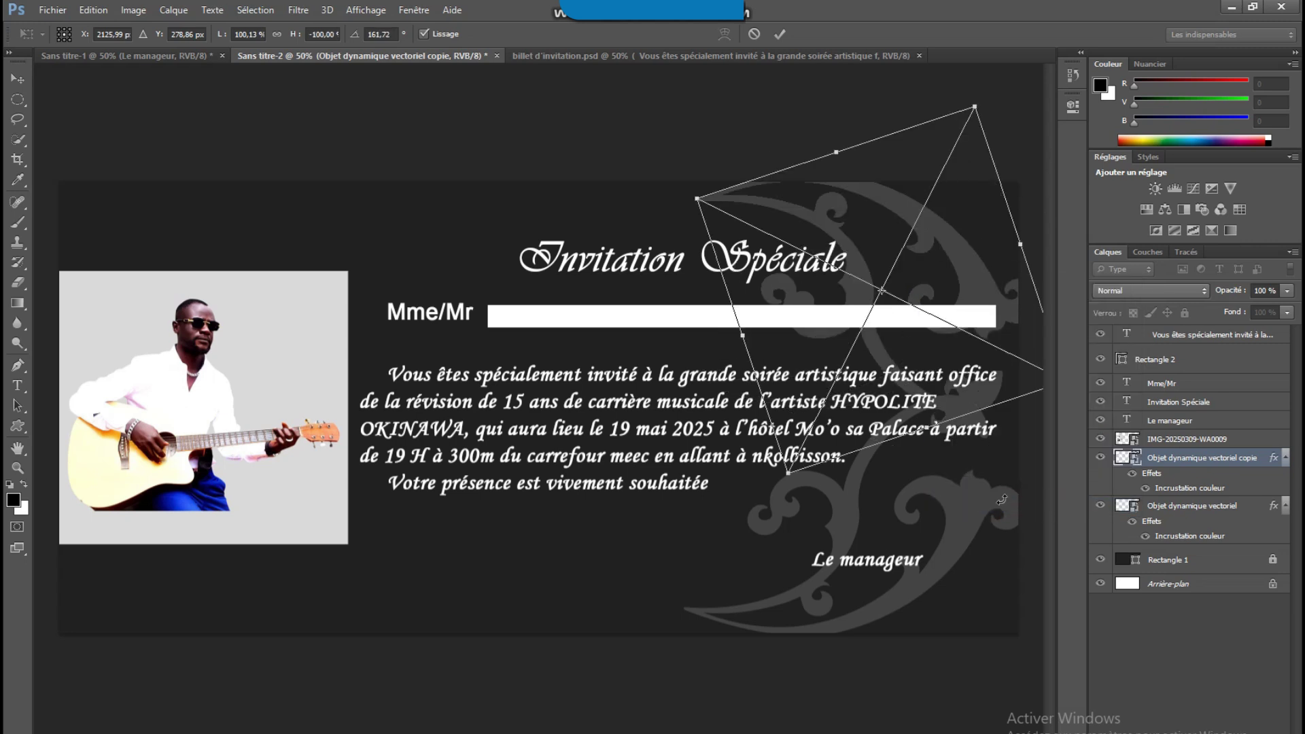
drag(977, 284, 995, 278)
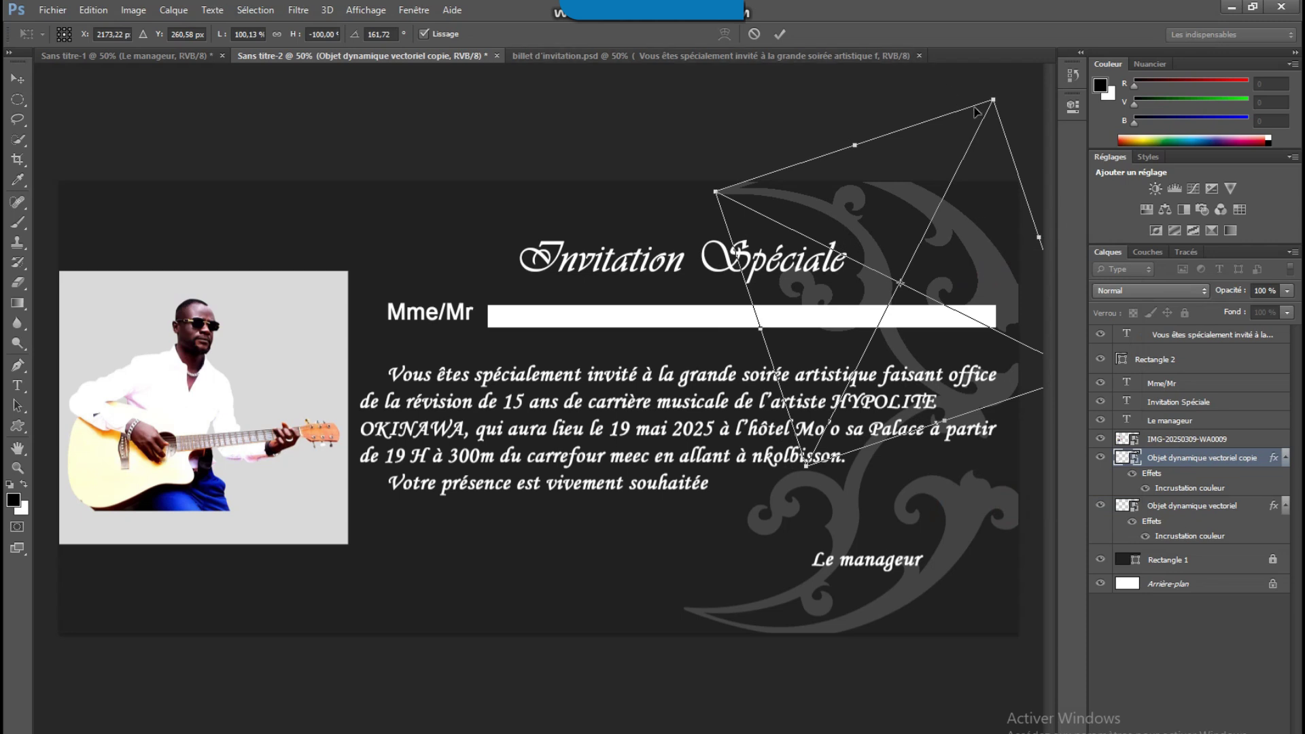
click(782, 34)
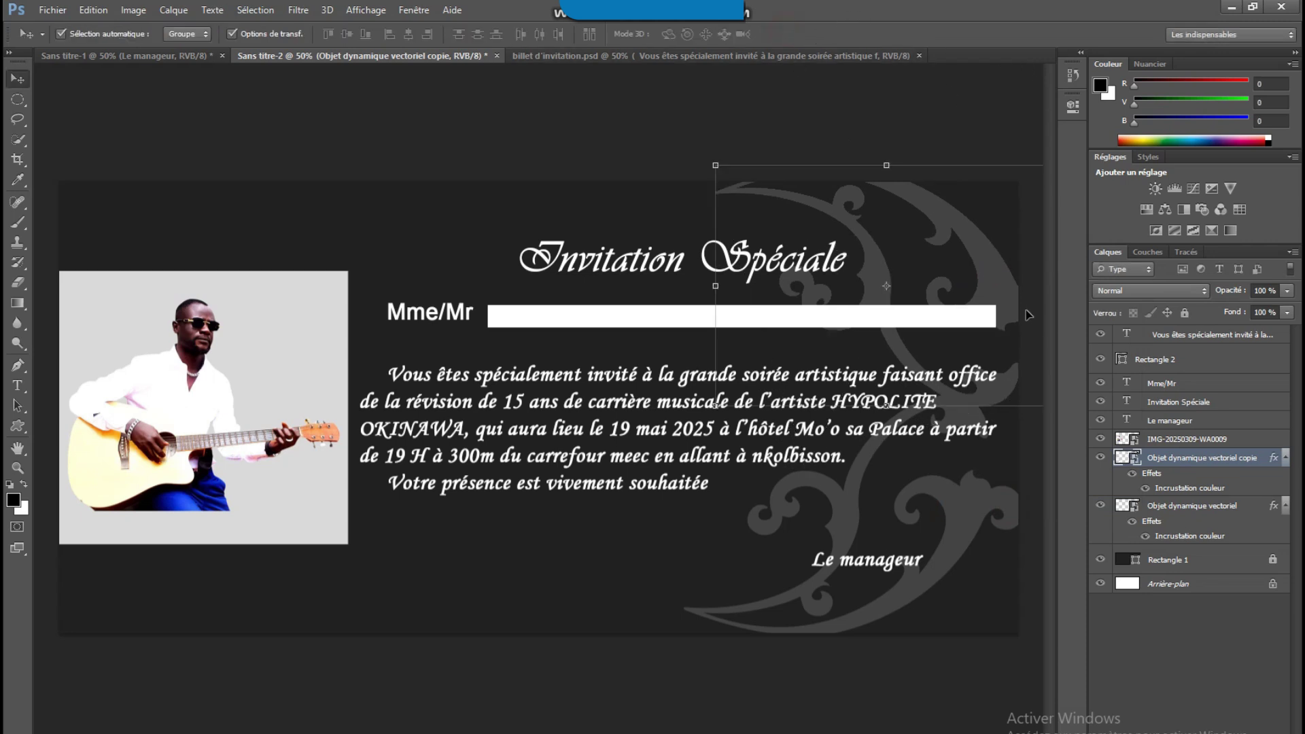
Place a copy of the upper flourish in the card's lower-left area, partly behind the guitarist photo.
drag(989, 281, 379, 512)
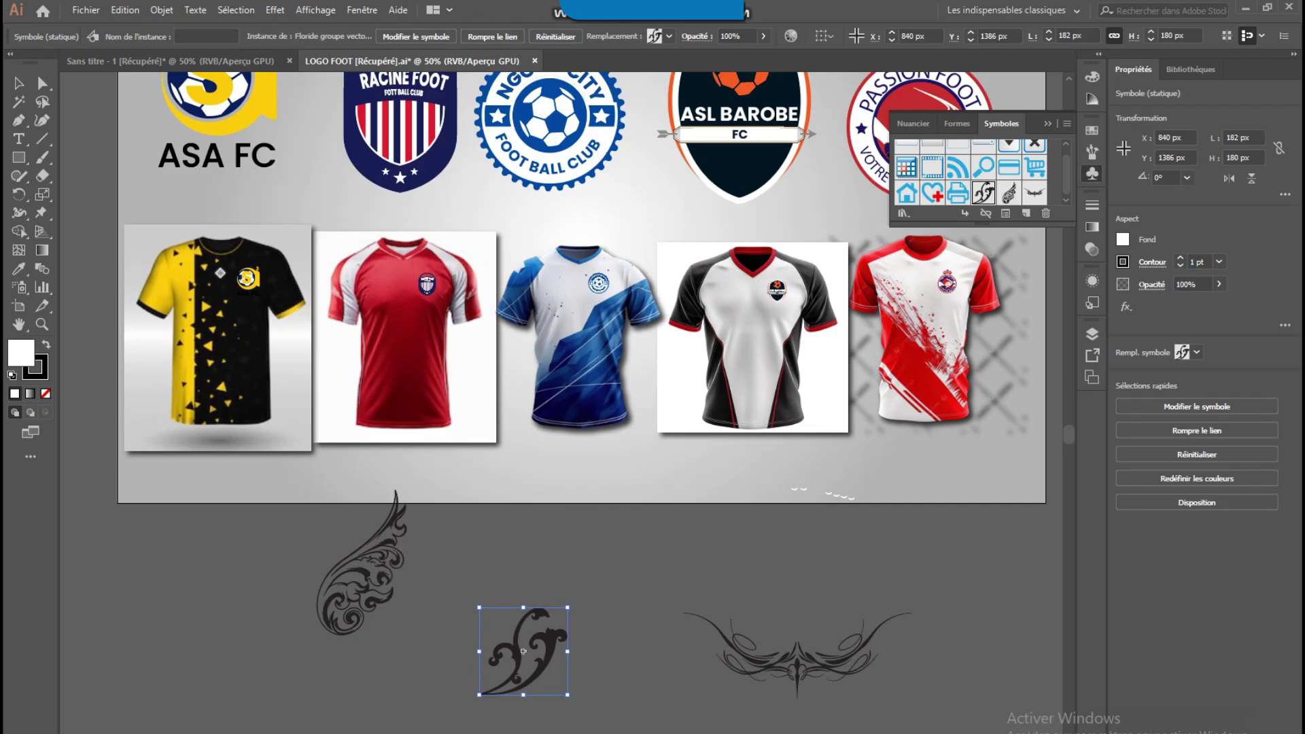
Switch to Illustrator and break the symbol link of the wing-shaped scroll ornament below the artboard.
click(390, 584)
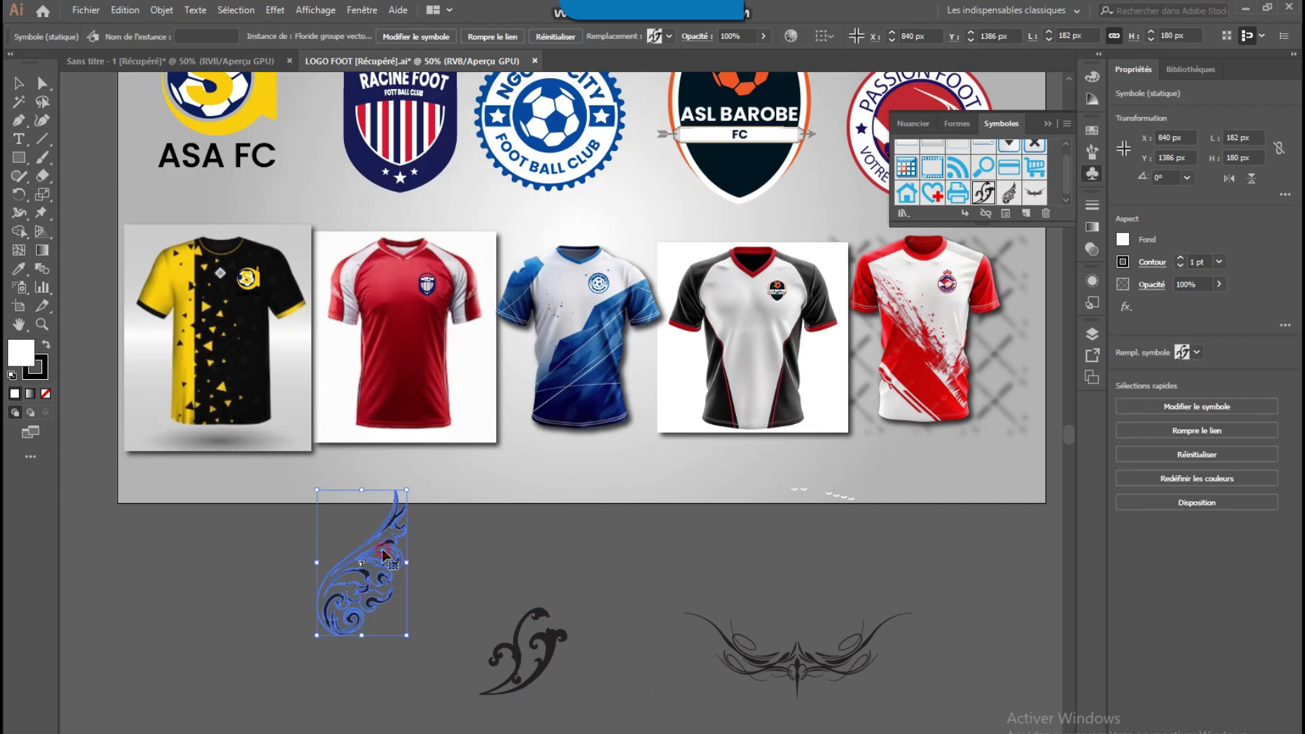
click(435, 550)
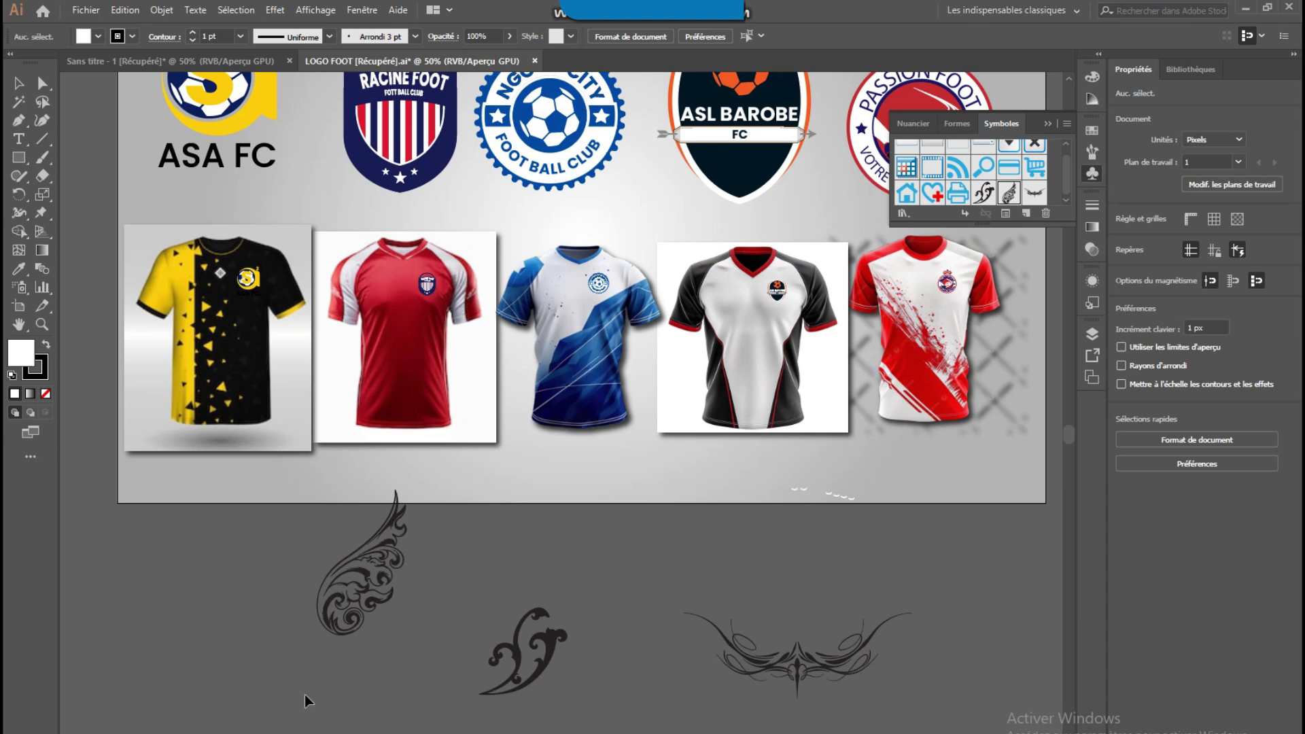
click(328, 598)
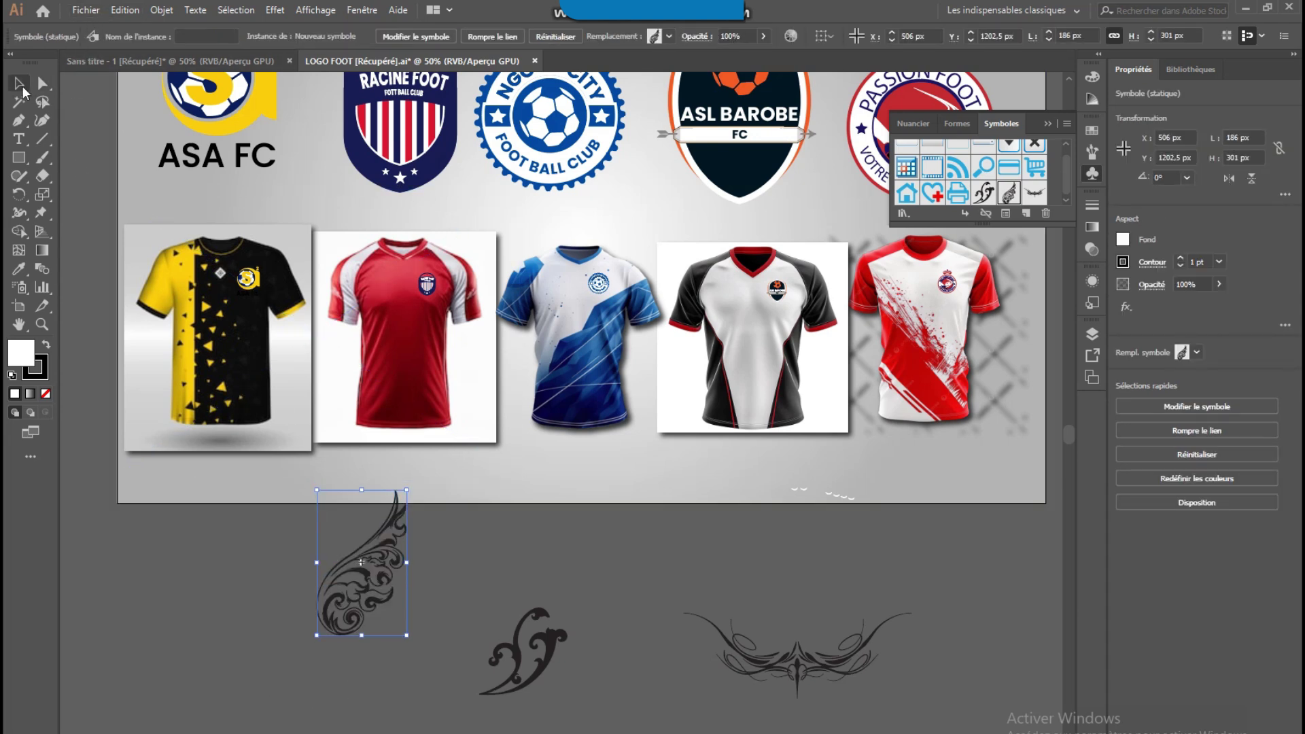
right_click(354, 593)
click(435, 442)
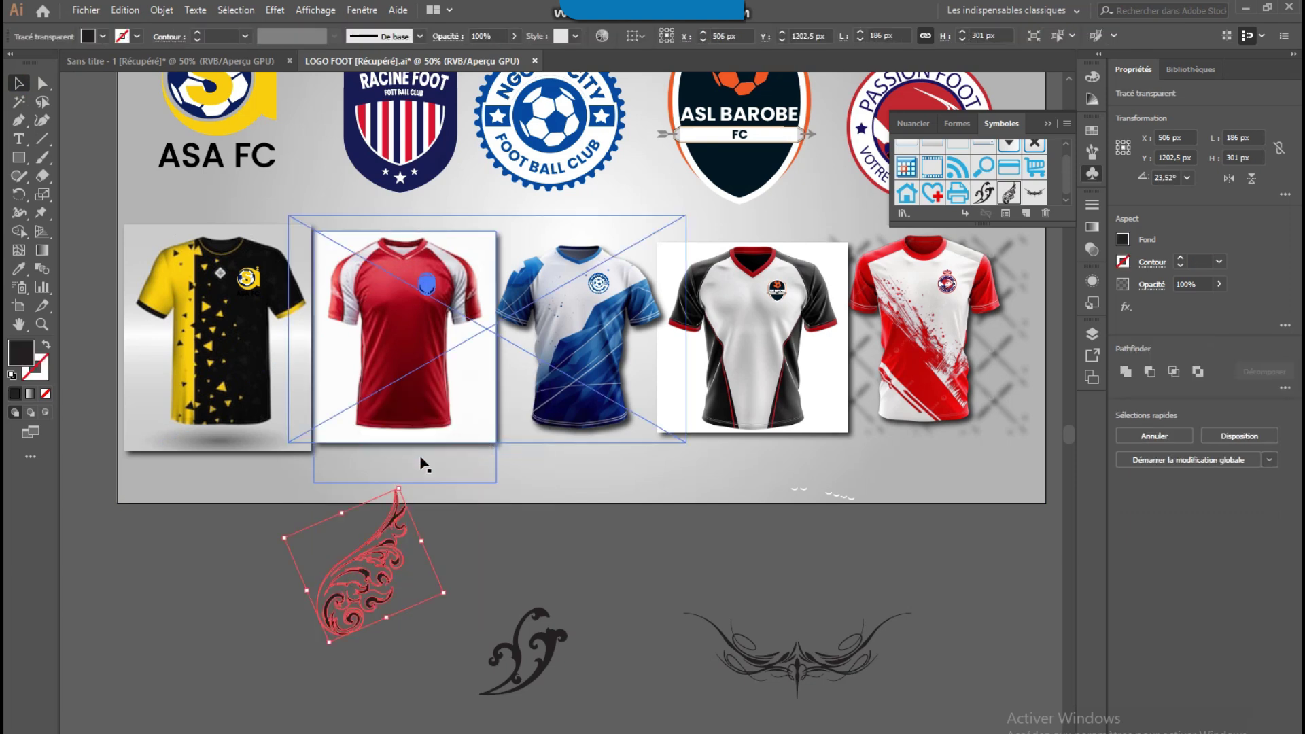
Fill the wing-shaped ornament with the Cerisier gradient from the Bois gradient library.
click(103, 36)
click(28, 137)
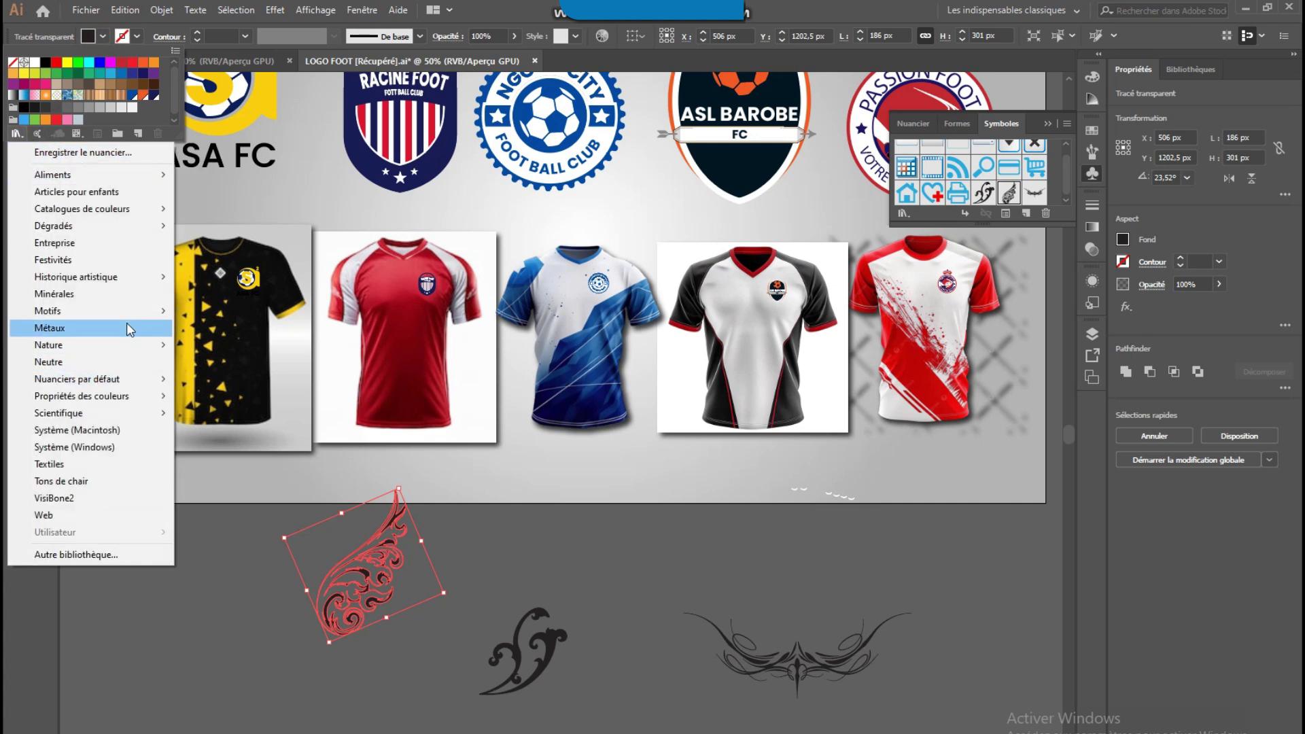
mouse_move(149, 225)
click(227, 230)
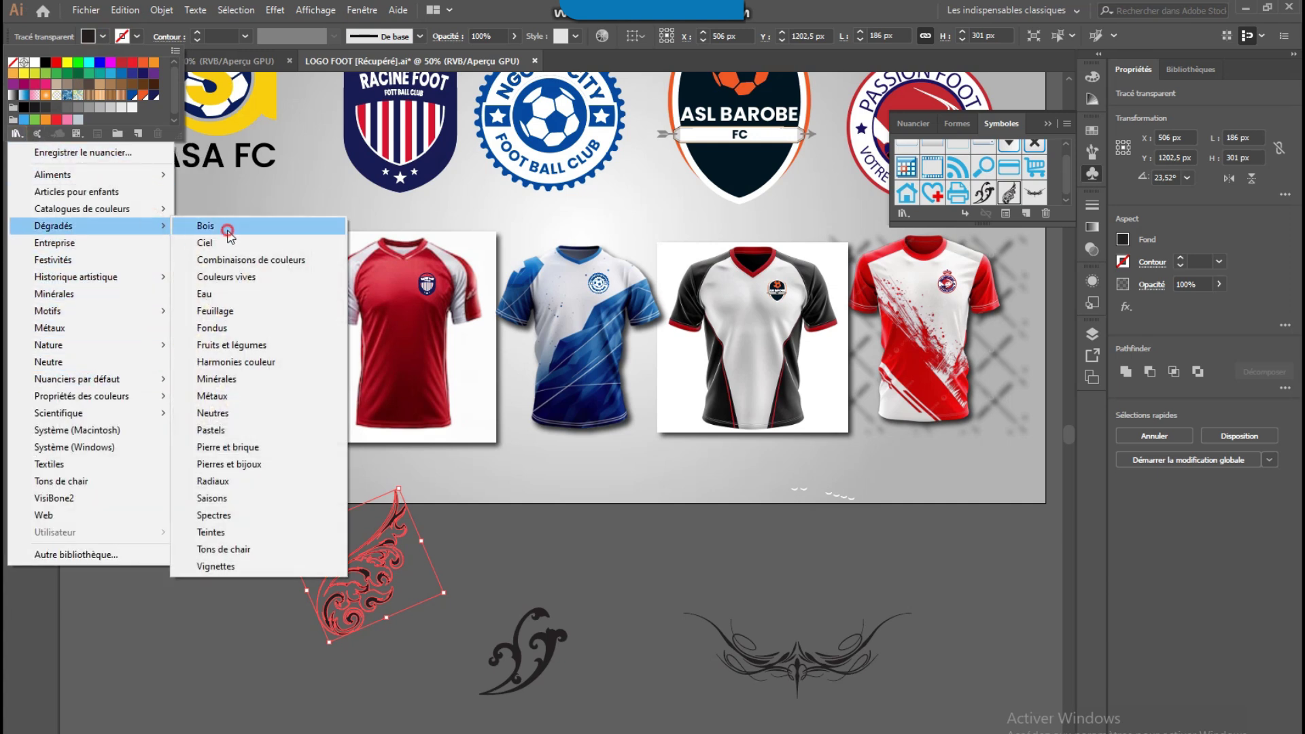
click(631, 408)
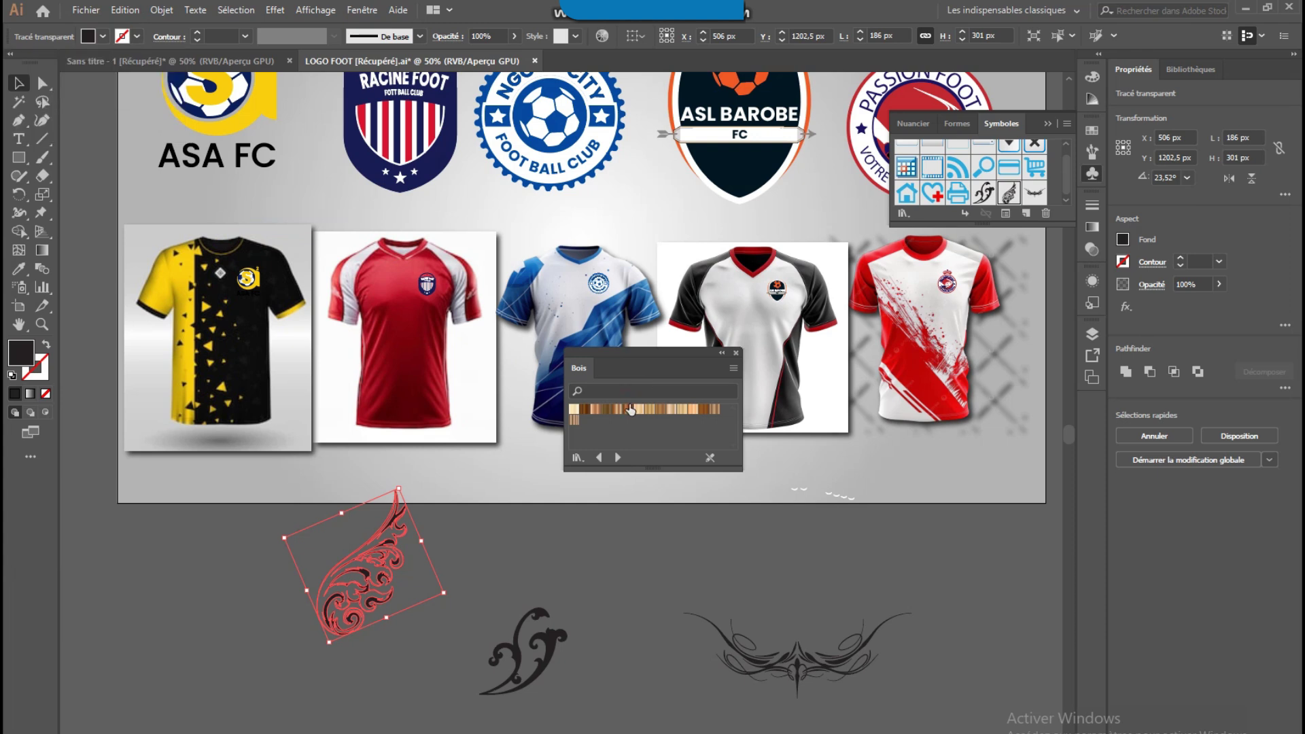
click(631, 408)
click(594, 409)
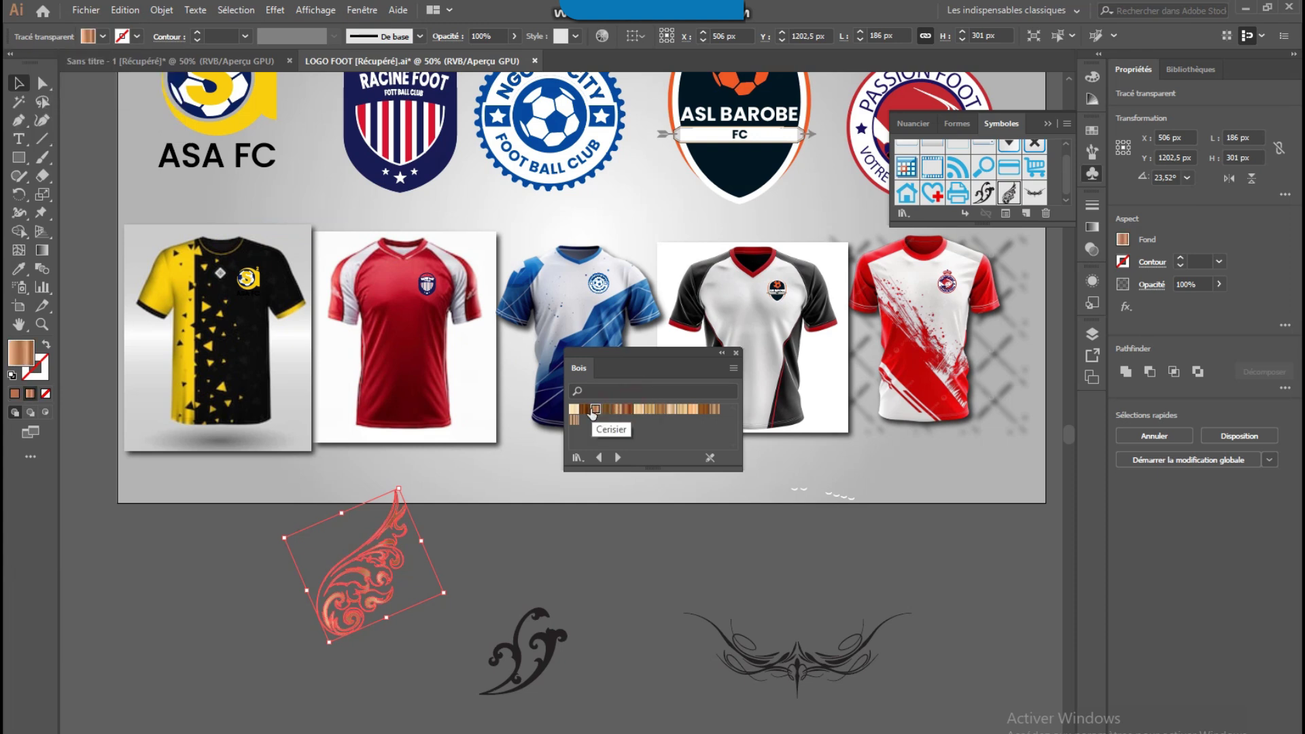
Bring the copper wing ornament into the Photoshop invitation, scale it to 25.65%, rotate it to 75° and place it just after the title.
click(630, 584)
drag(351, 567, 928, 568)
drag(721, 217, 512, 438)
drag(462, 554, 960, 256)
drag(1010, 144, 950, 204)
drag(942, 274, 949, 261)
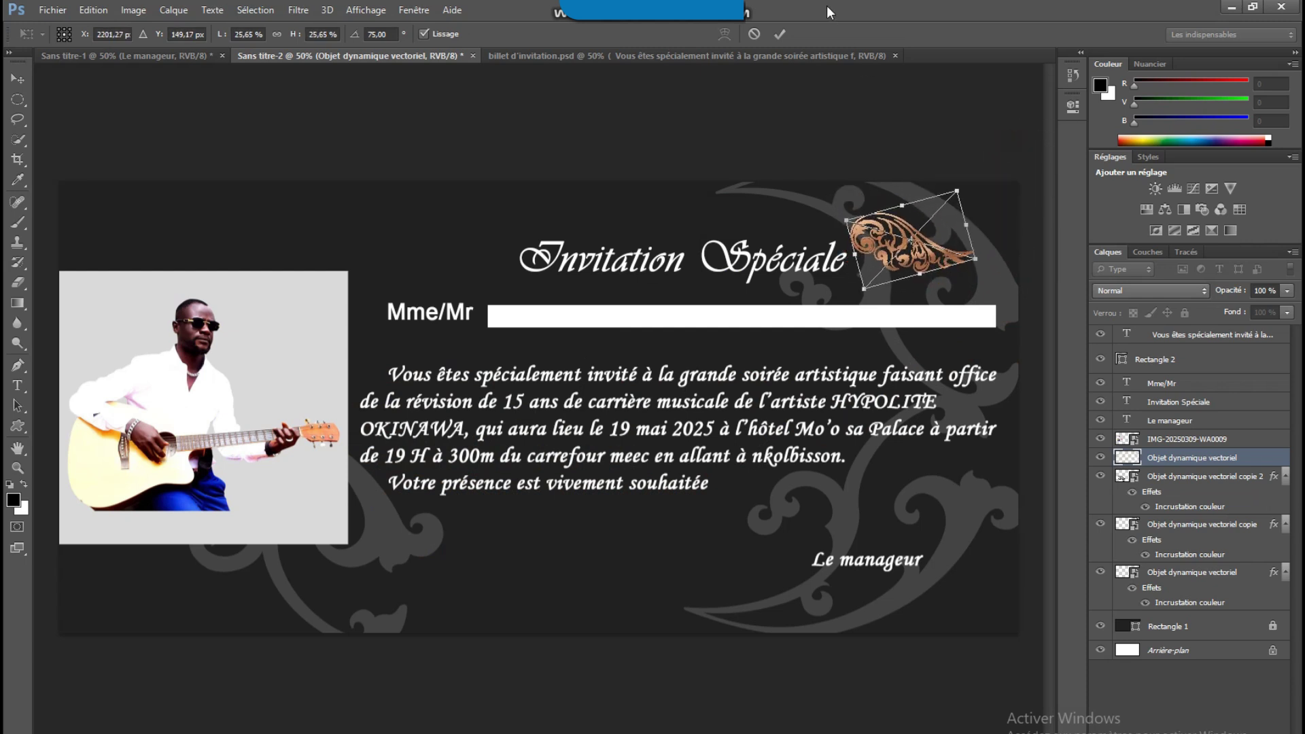
click(780, 32)
click(956, 257)
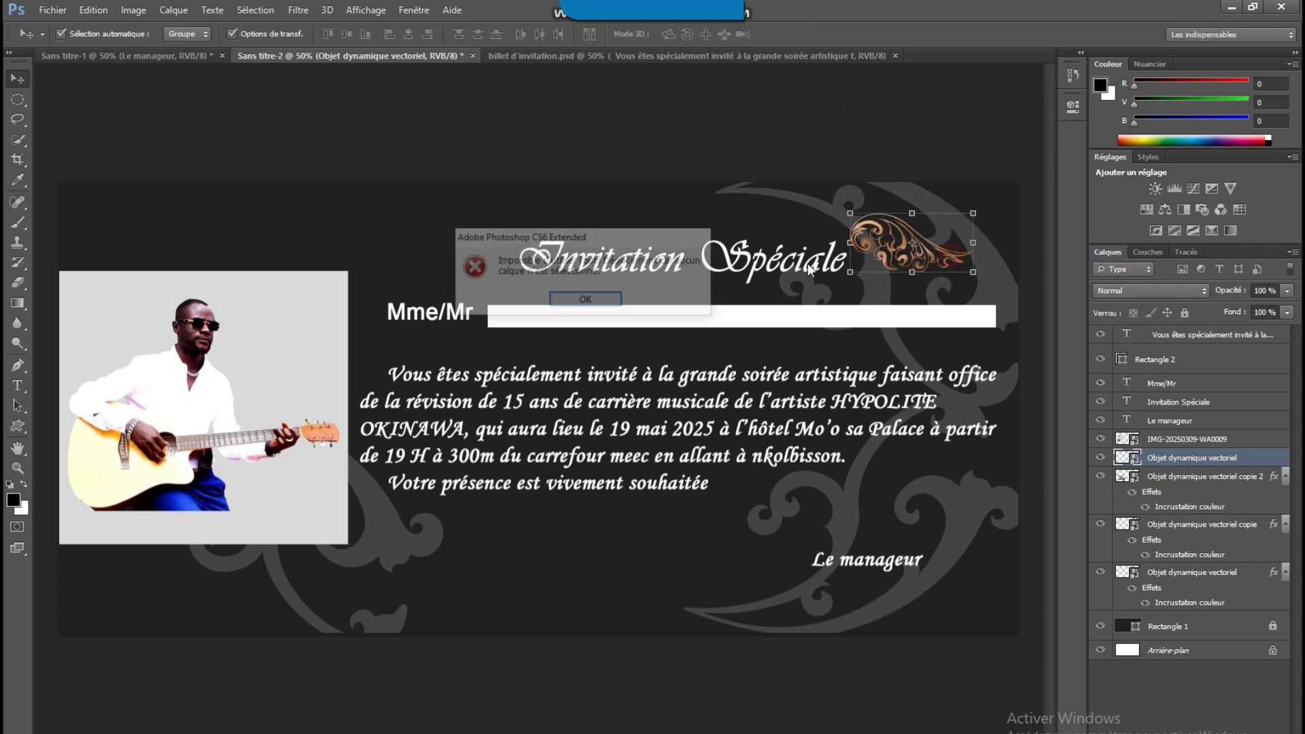
click(590, 302)
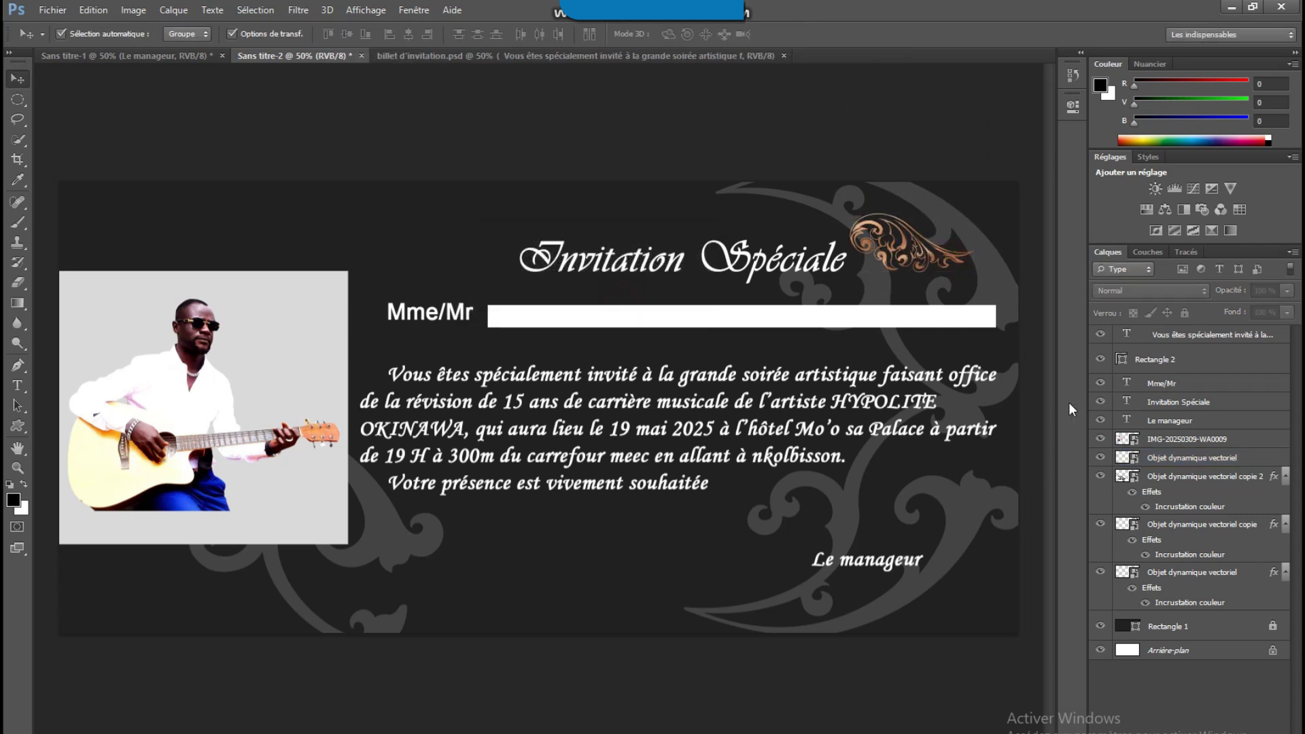
click(908, 267)
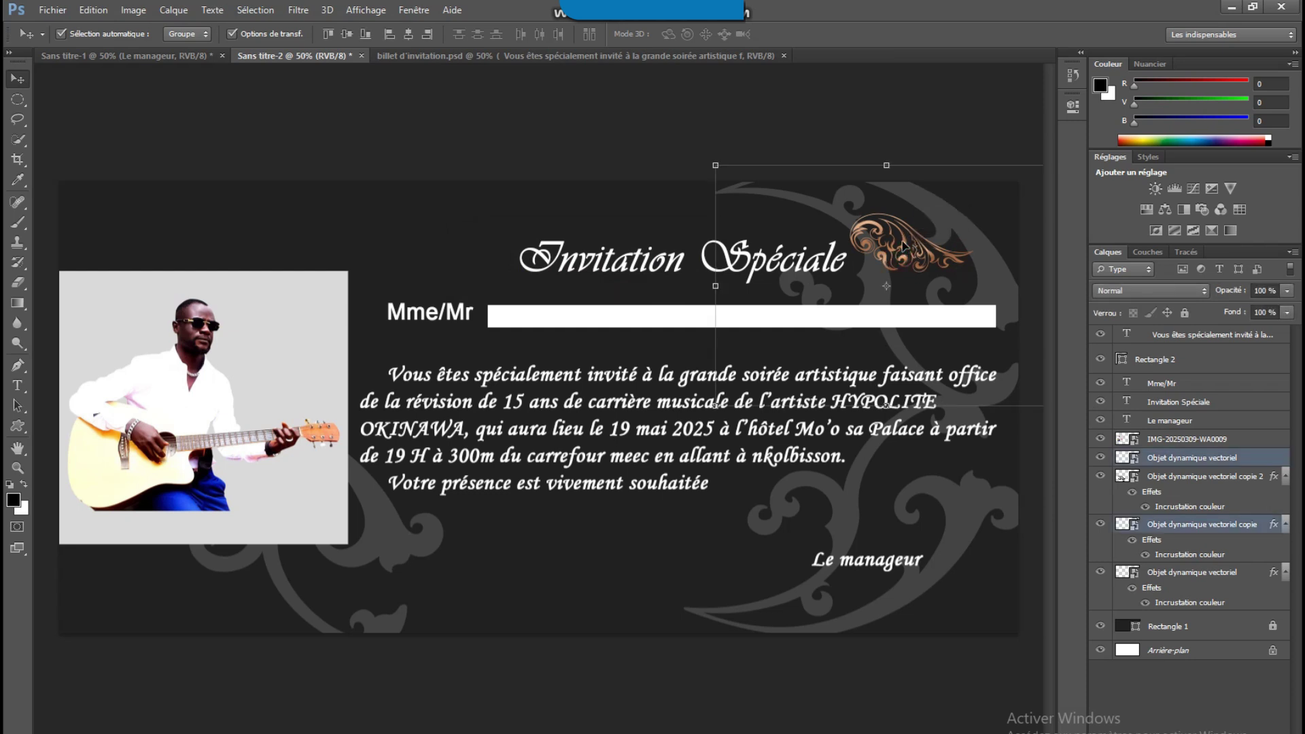
key(Delete)
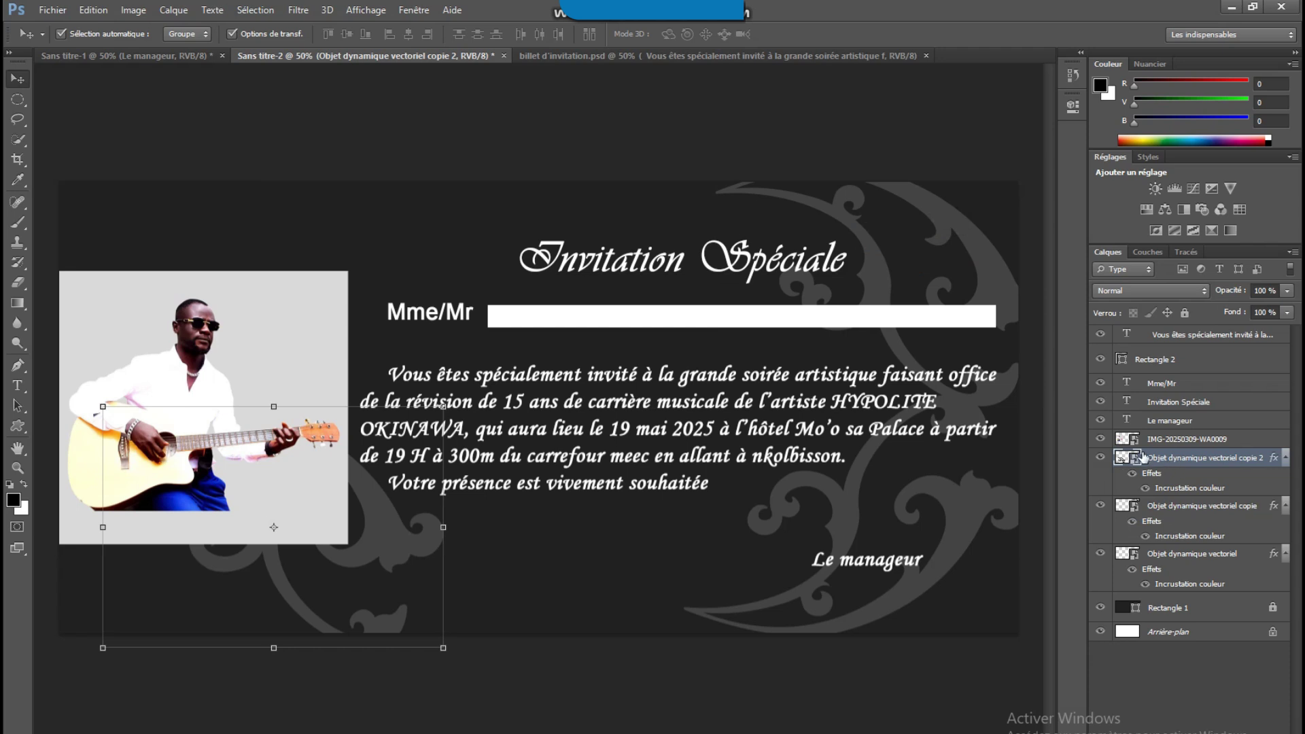
click(1100, 459)
click(1100, 459)
key(ctrl+z)
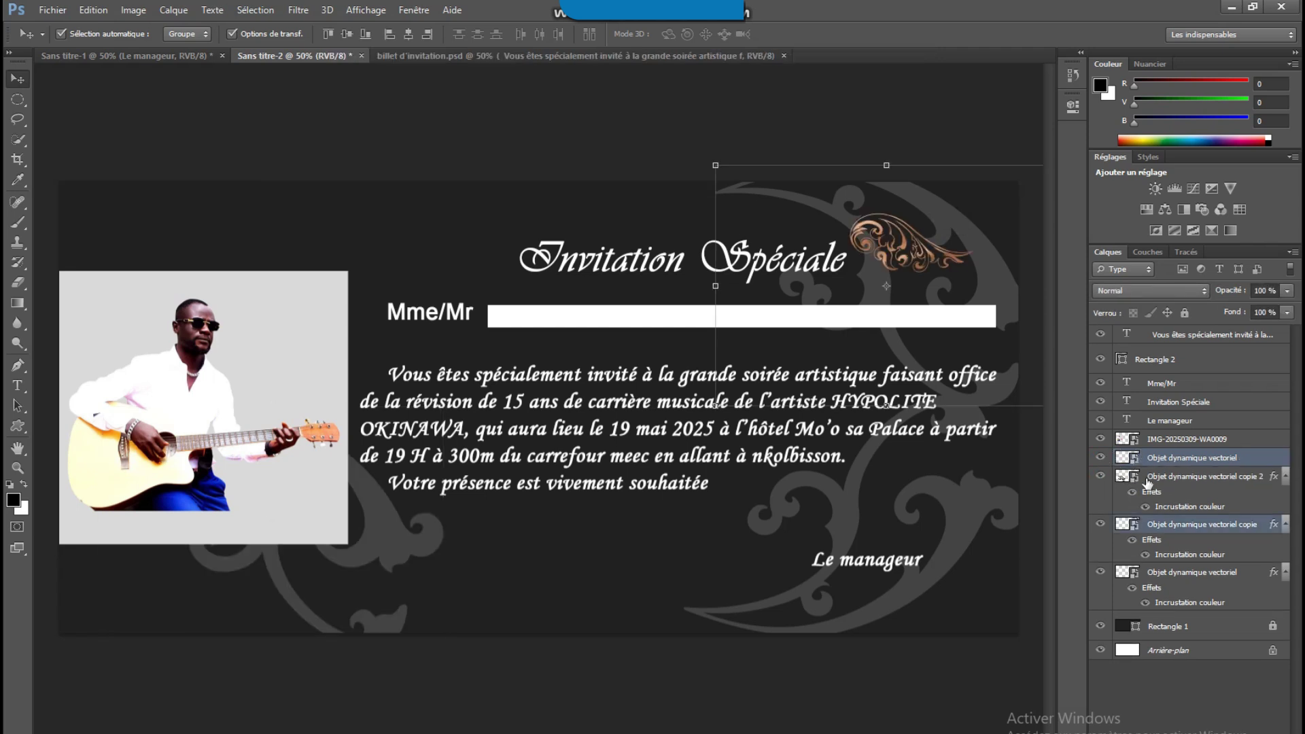
Duplicate the copper wing ornament to the start of the title and flip the copy horizontally to mirror the original.
click(1157, 627)
click(1169, 461)
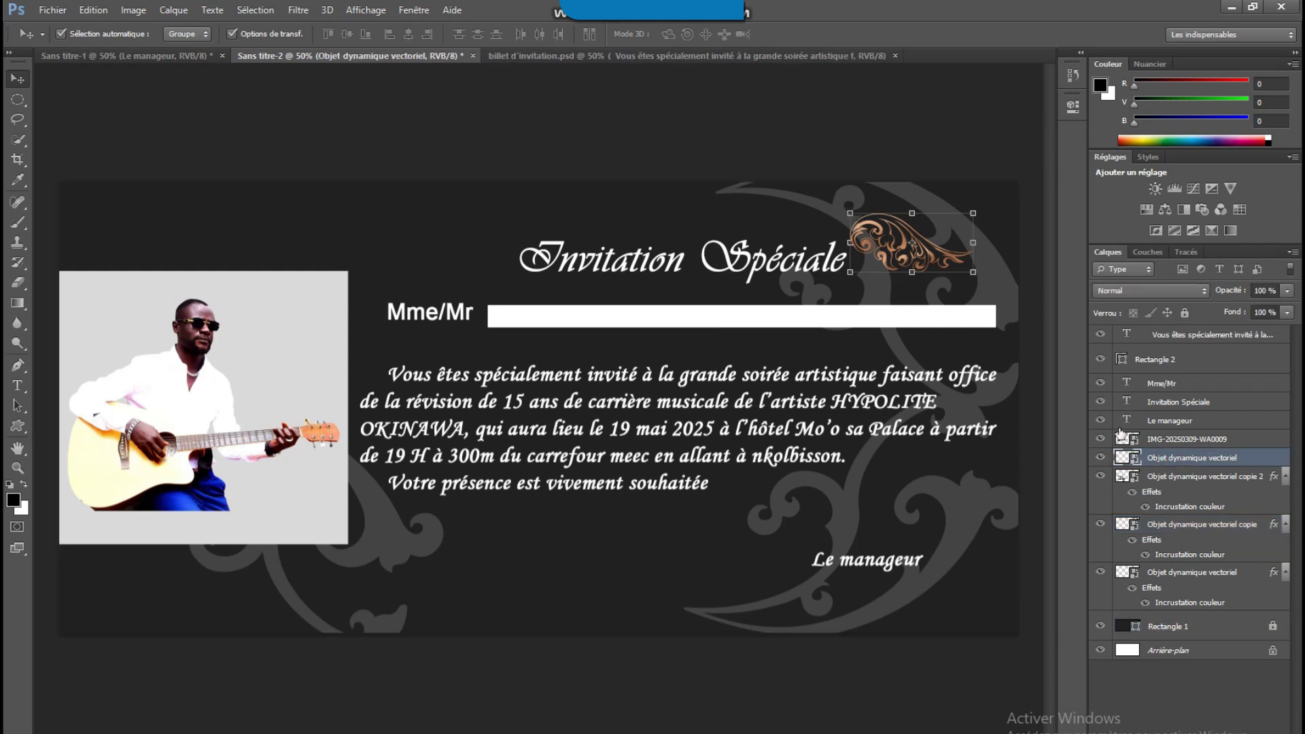
drag(881, 230, 492, 237)
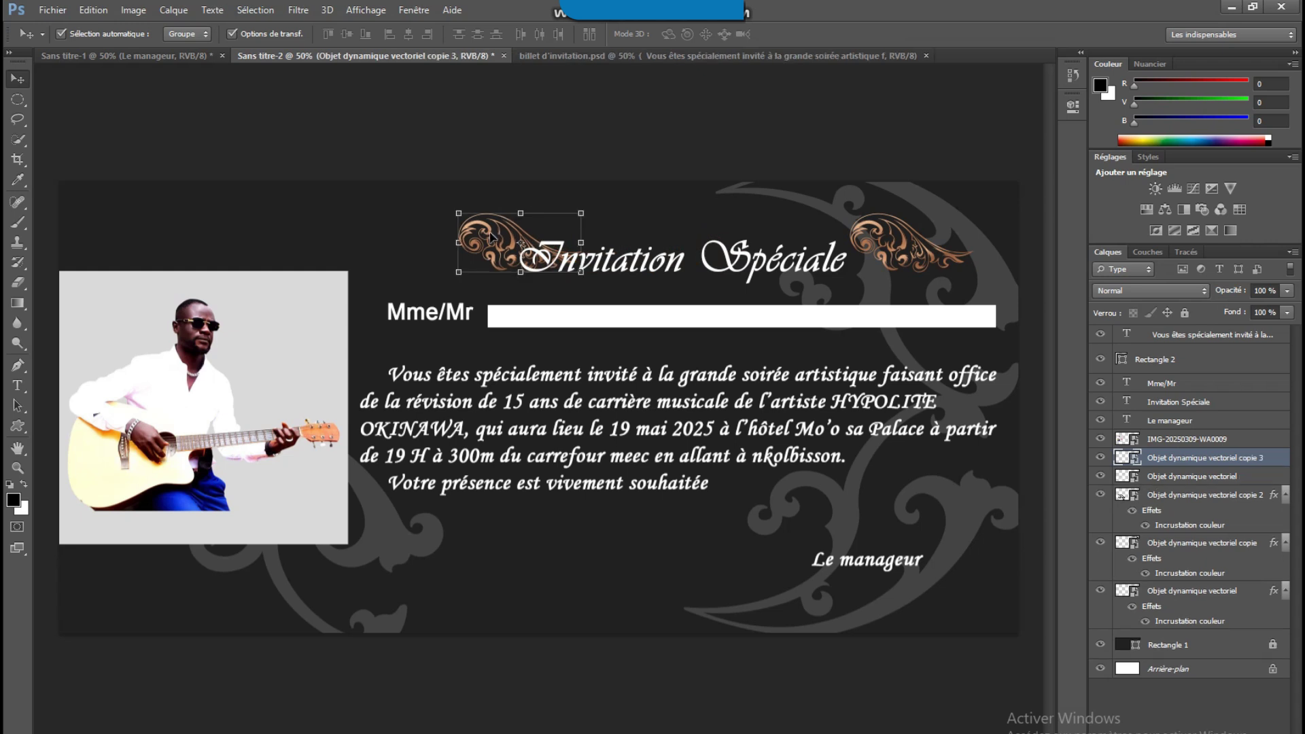
key(ctrl+t)
right_click(534, 240)
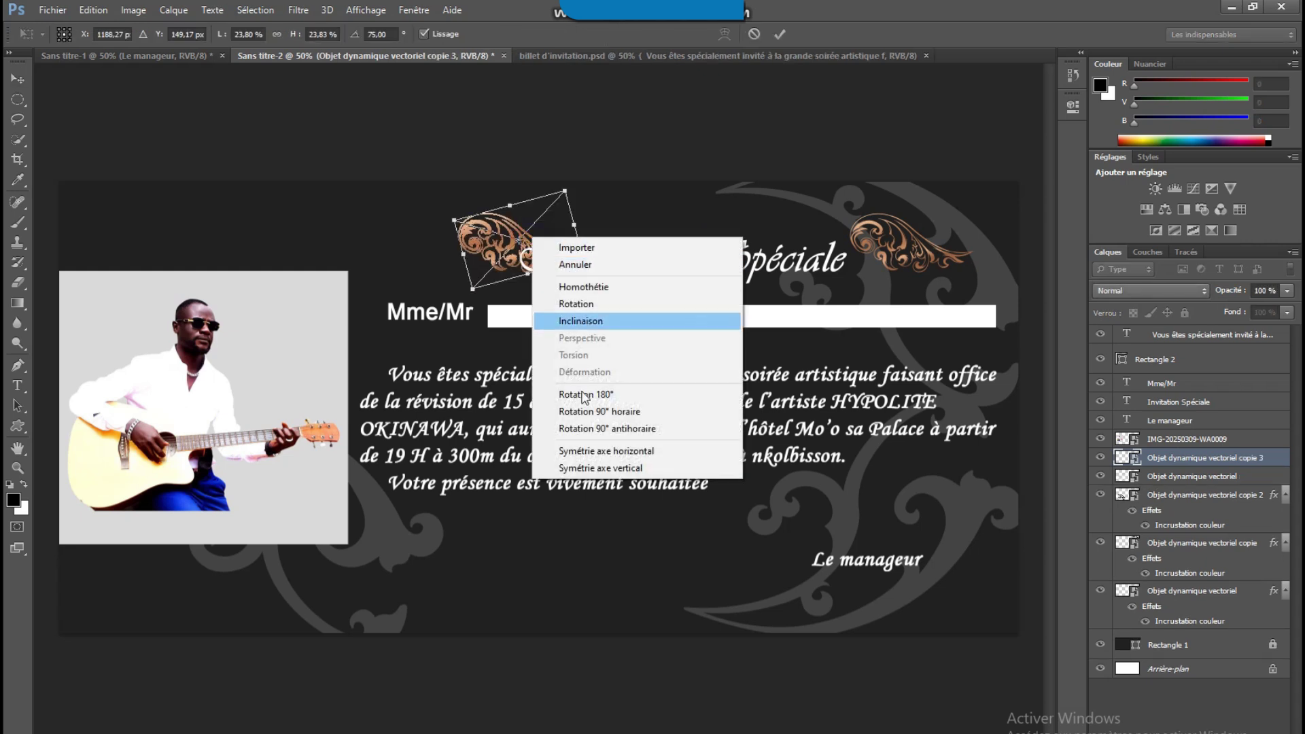
click(564, 537)
drag(566, 233, 512, 232)
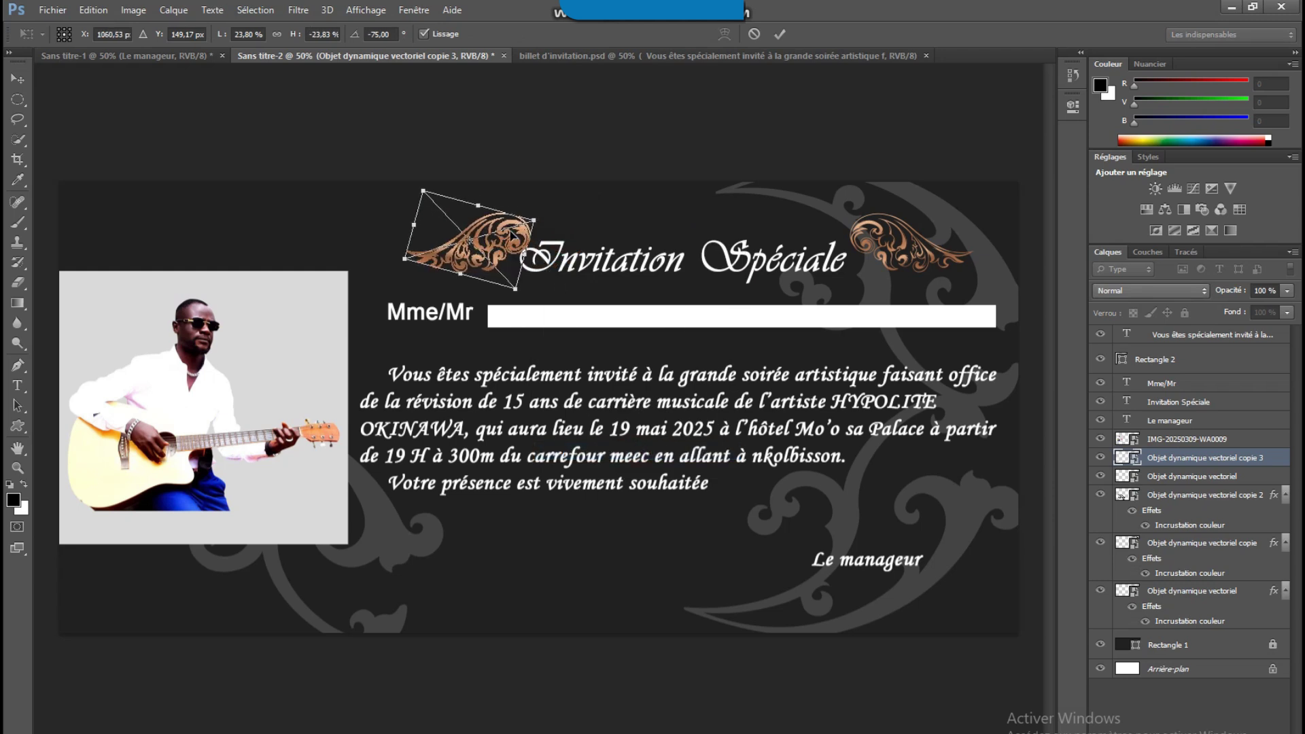
click(782, 32)
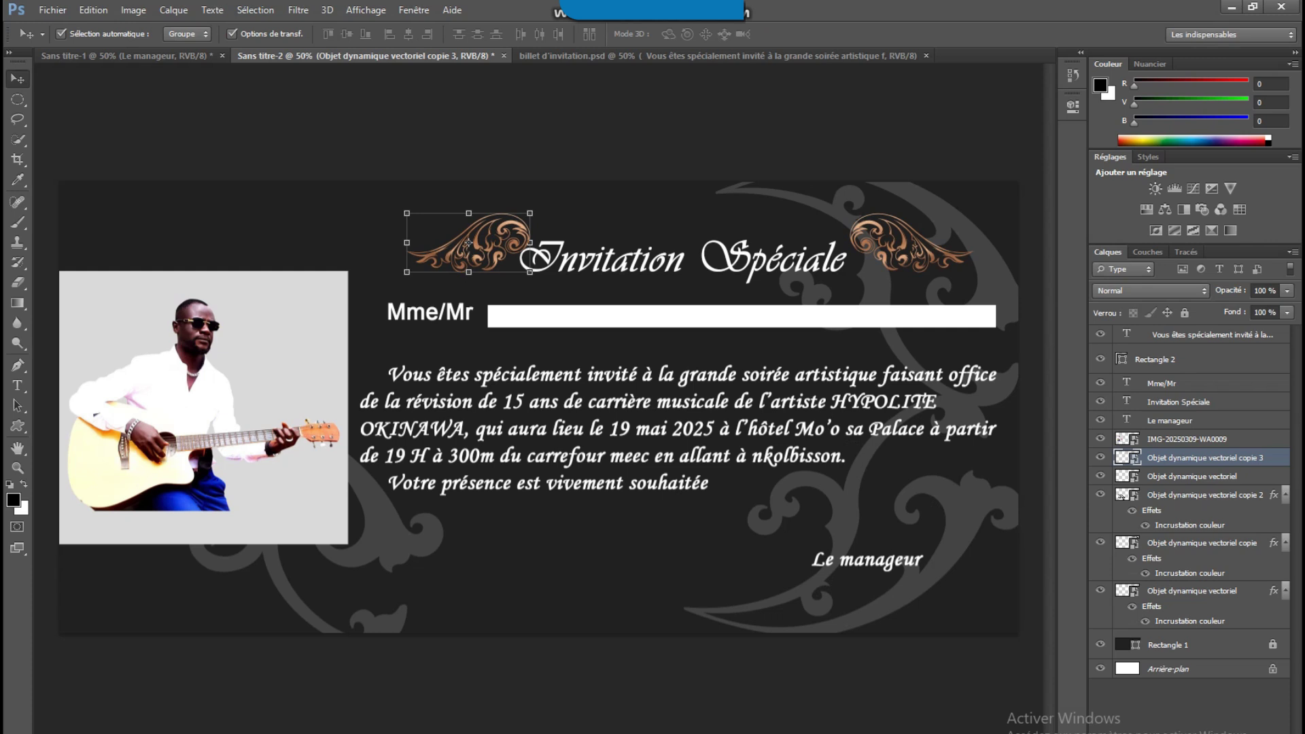
In Illustrator, break the symbol link of the wide symmetrical ornament and sample the wing ornament's copper gradient onto it.
key(alt+Tab)
drag(825, 658, 665, 671)
click(18, 269)
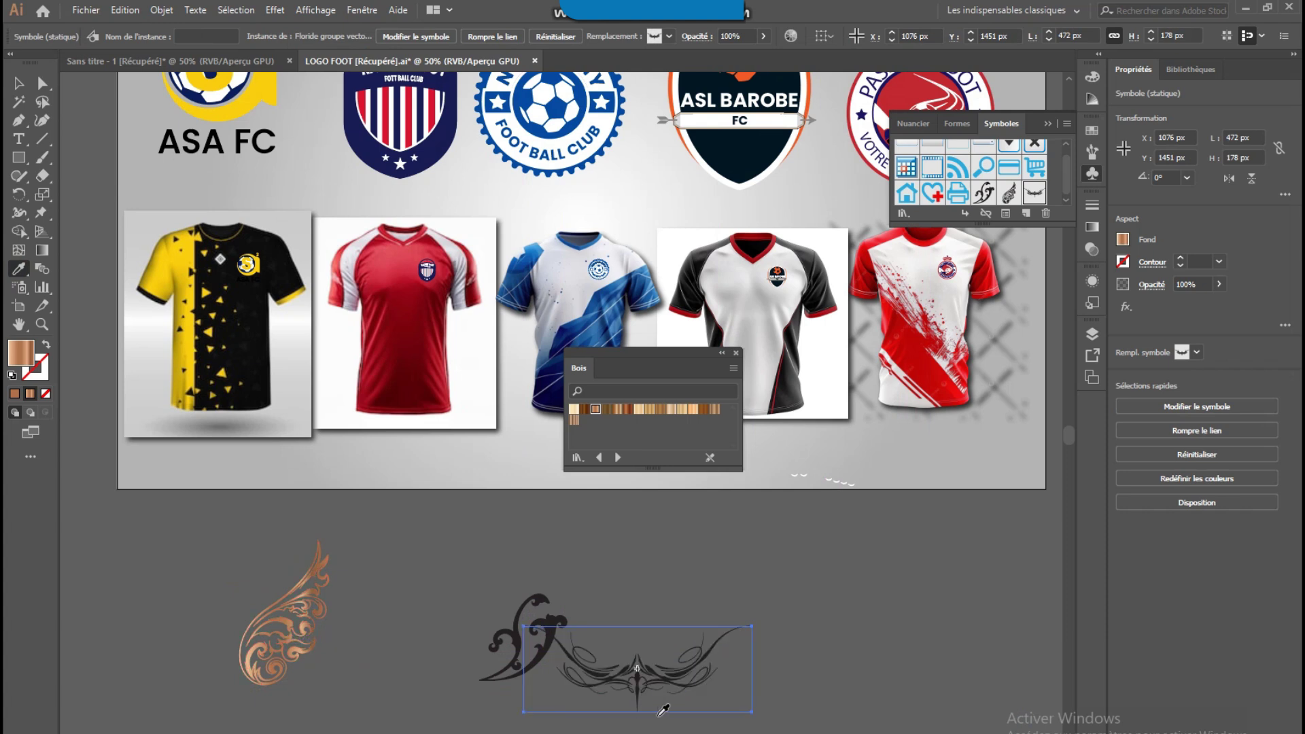
right_click(662, 688)
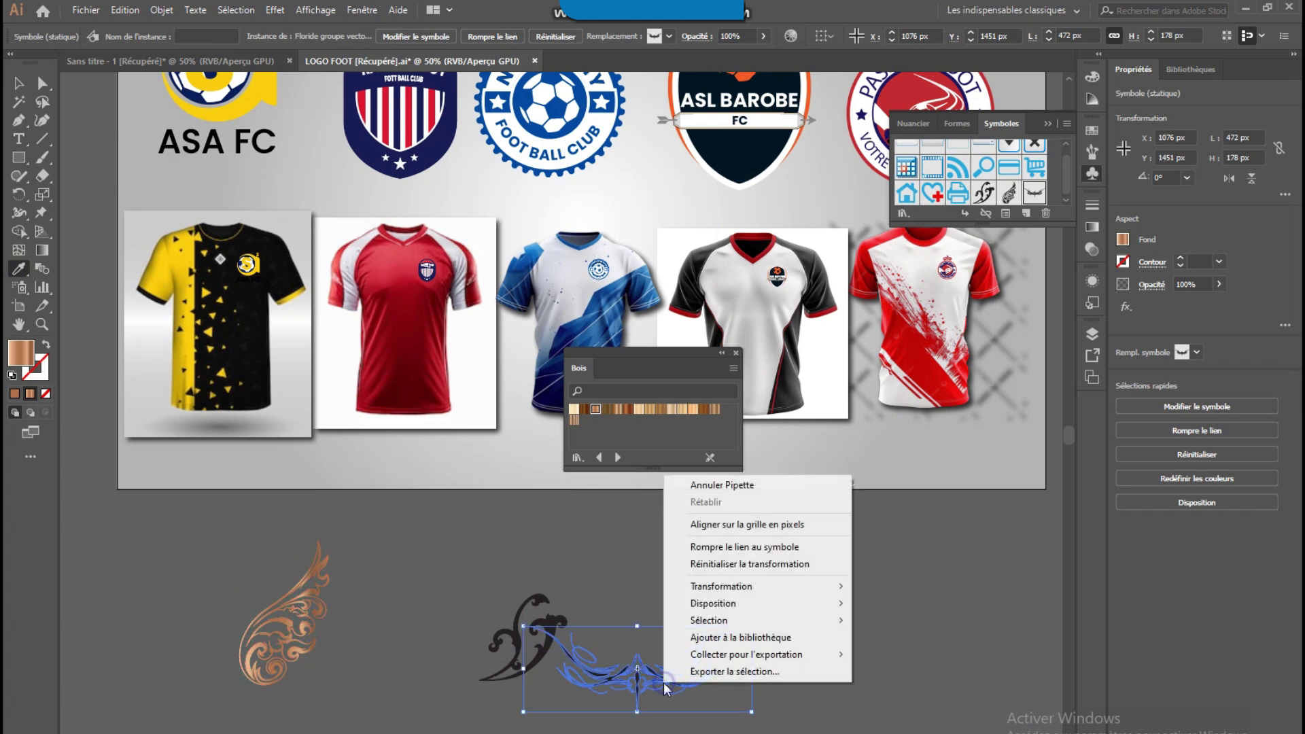
click(722, 547)
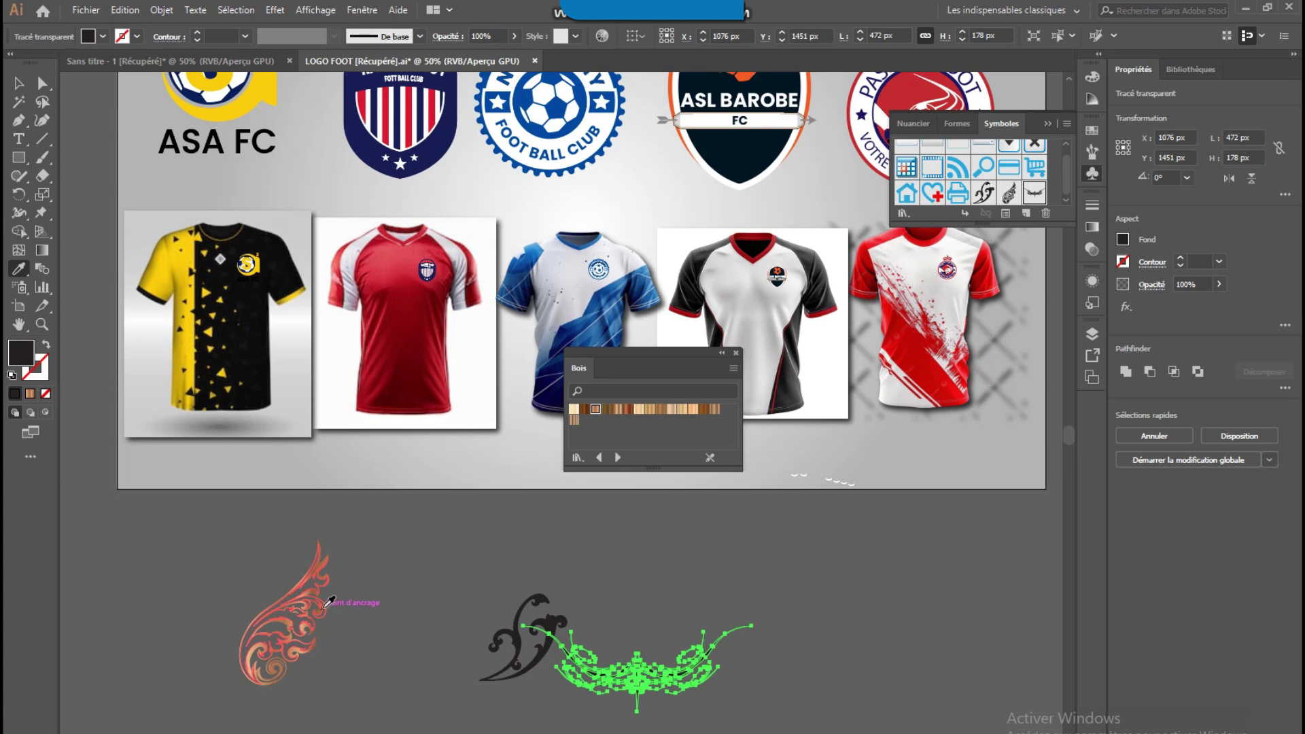
click(319, 605)
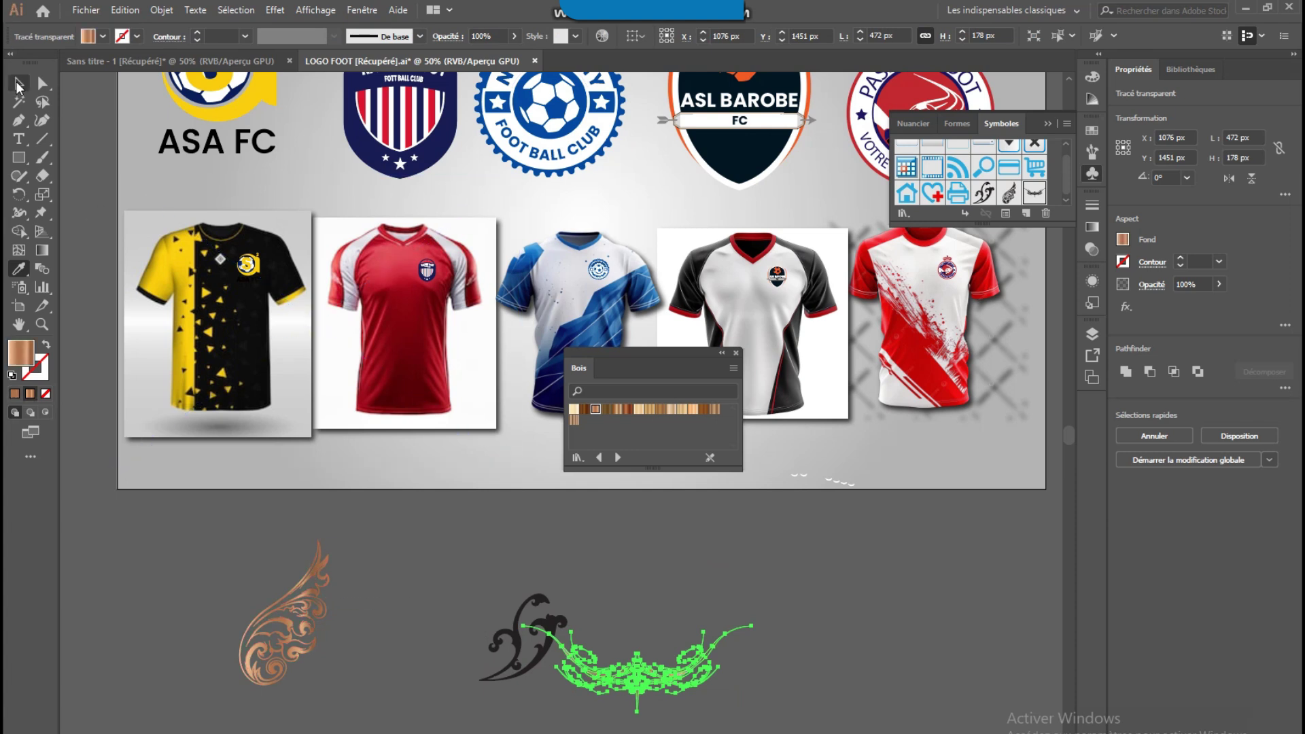
key(v)
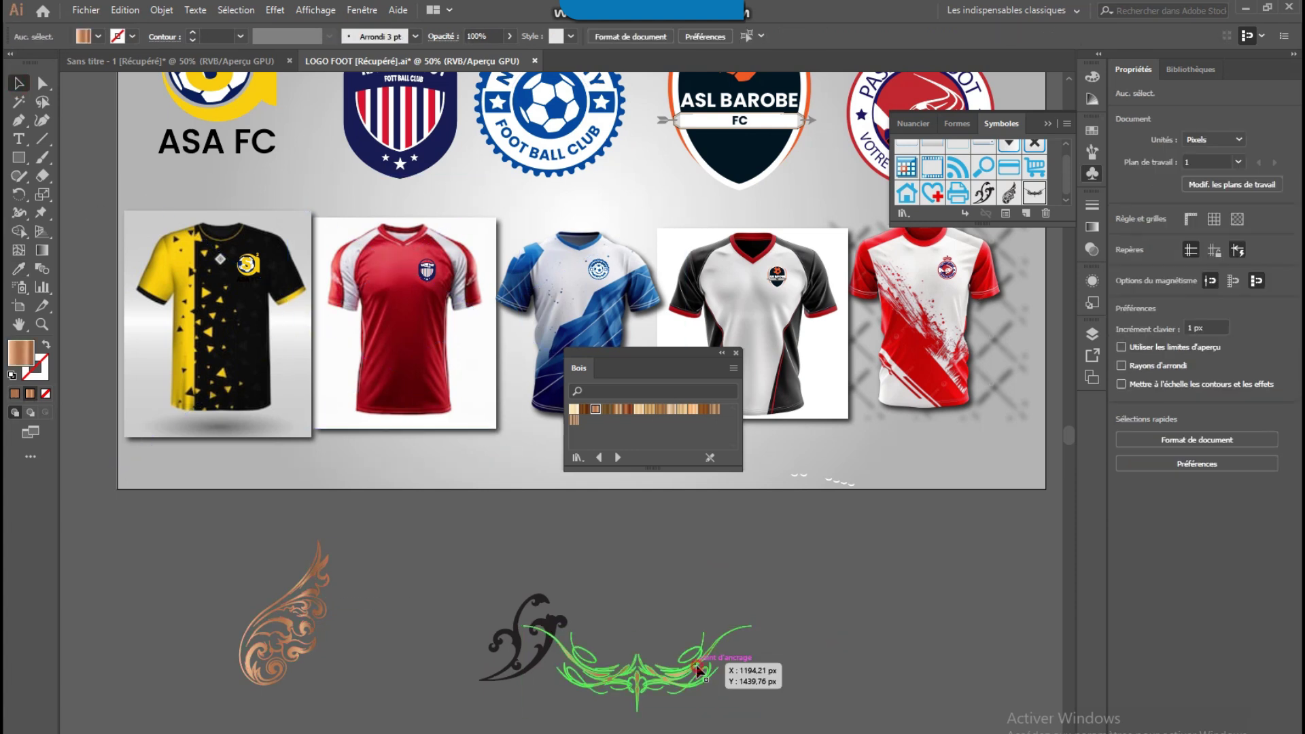
Bring the wide copper ornament into the Photoshop invitation, scale it to about 33.8% and place it directly below the photo.
drag(707, 675, 870, 632)
drag(781, 622, 829, 714)
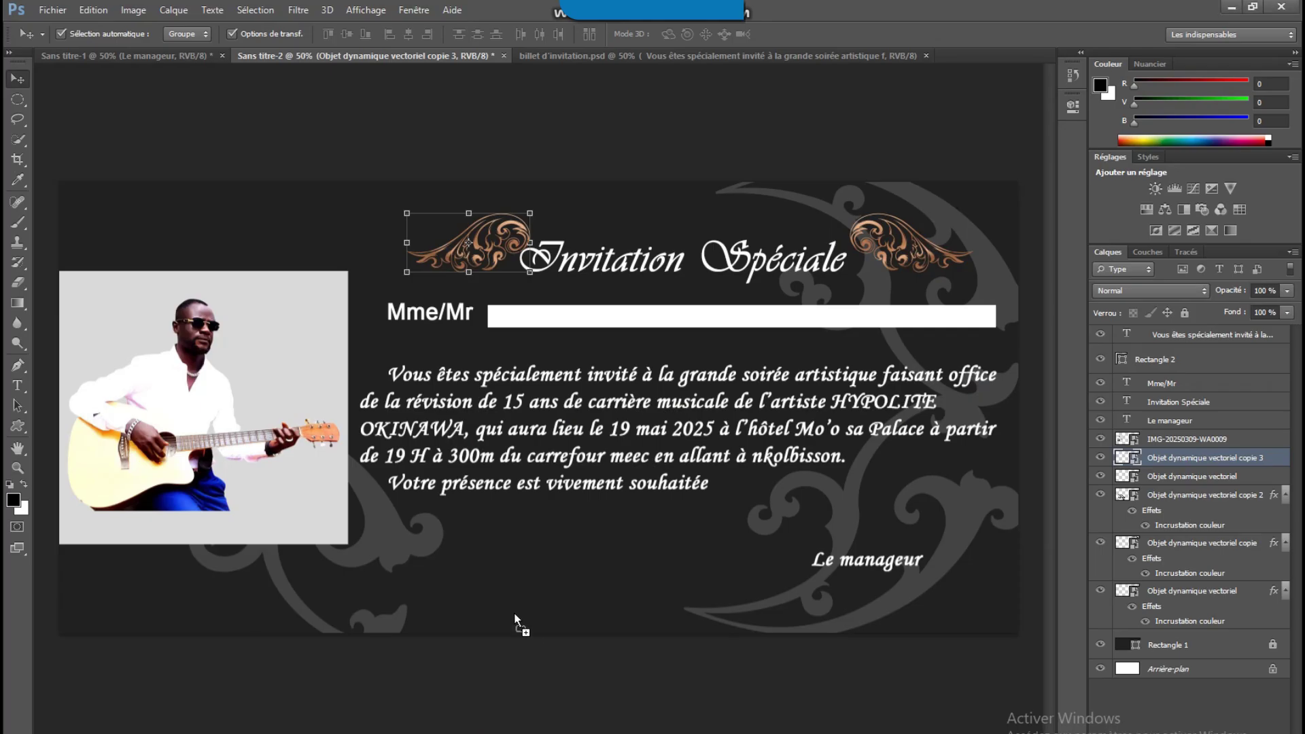
drag(515, 620, 581, 564)
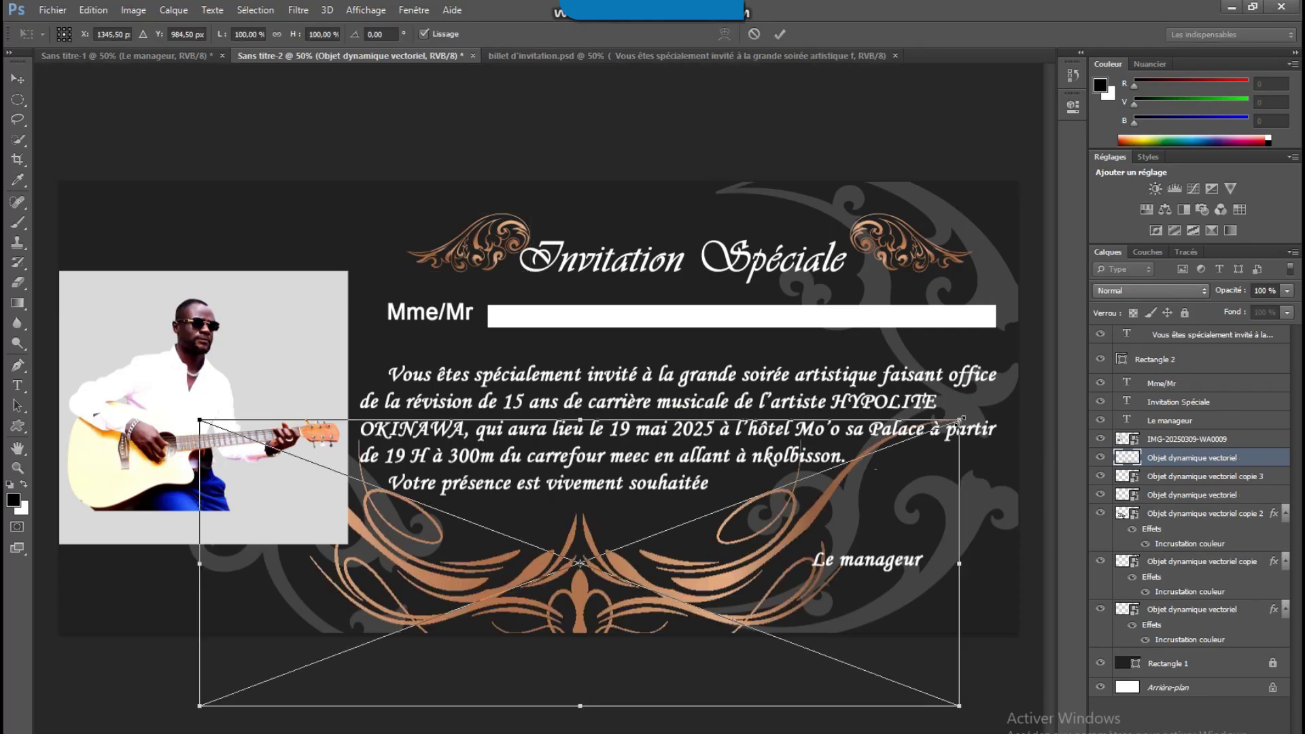
drag(959, 420, 708, 515)
drag(644, 589, 257, 620)
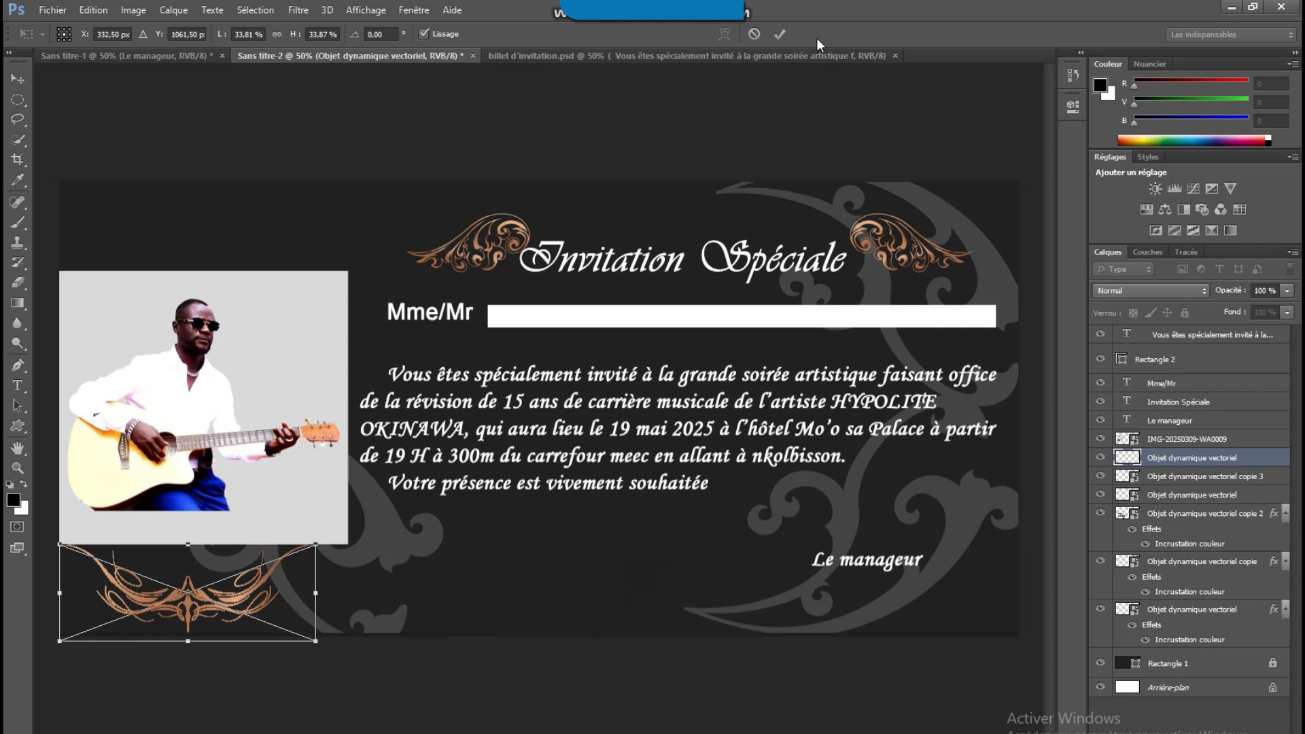
click(783, 34)
Duplicate the wide ornament above the photo, flip the copy vertically and align it between the card's upper edge and the photo.
drag(258, 613, 289, 264)
right_click(265, 251)
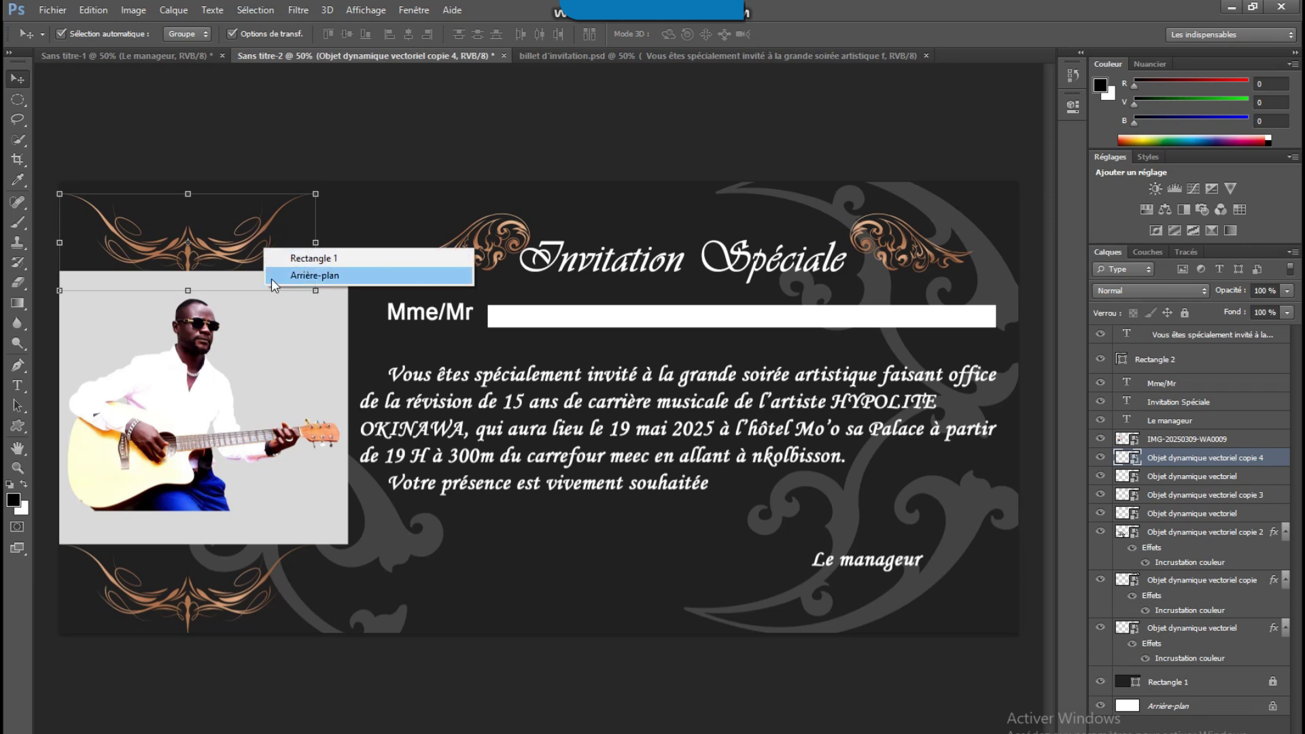
click(188, 243)
right_click(222, 240)
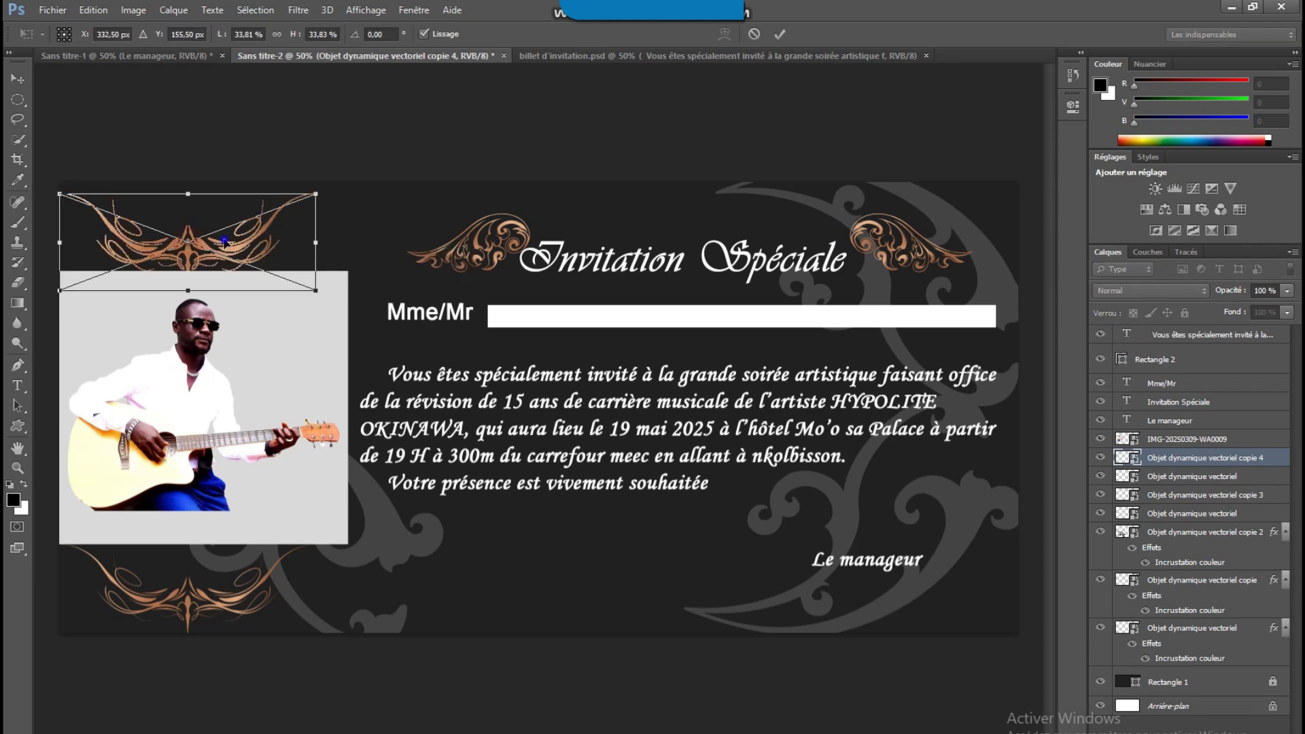
click(358, 469)
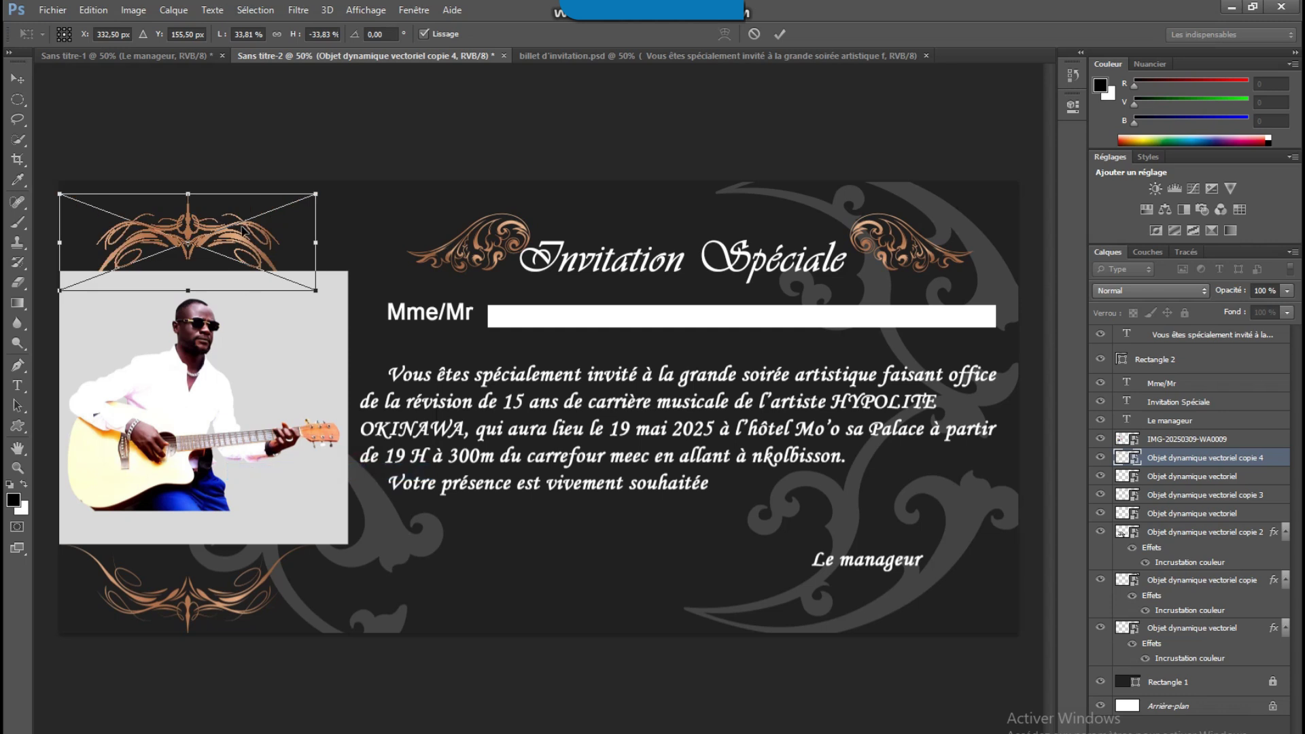
drag(238, 241, 241, 231)
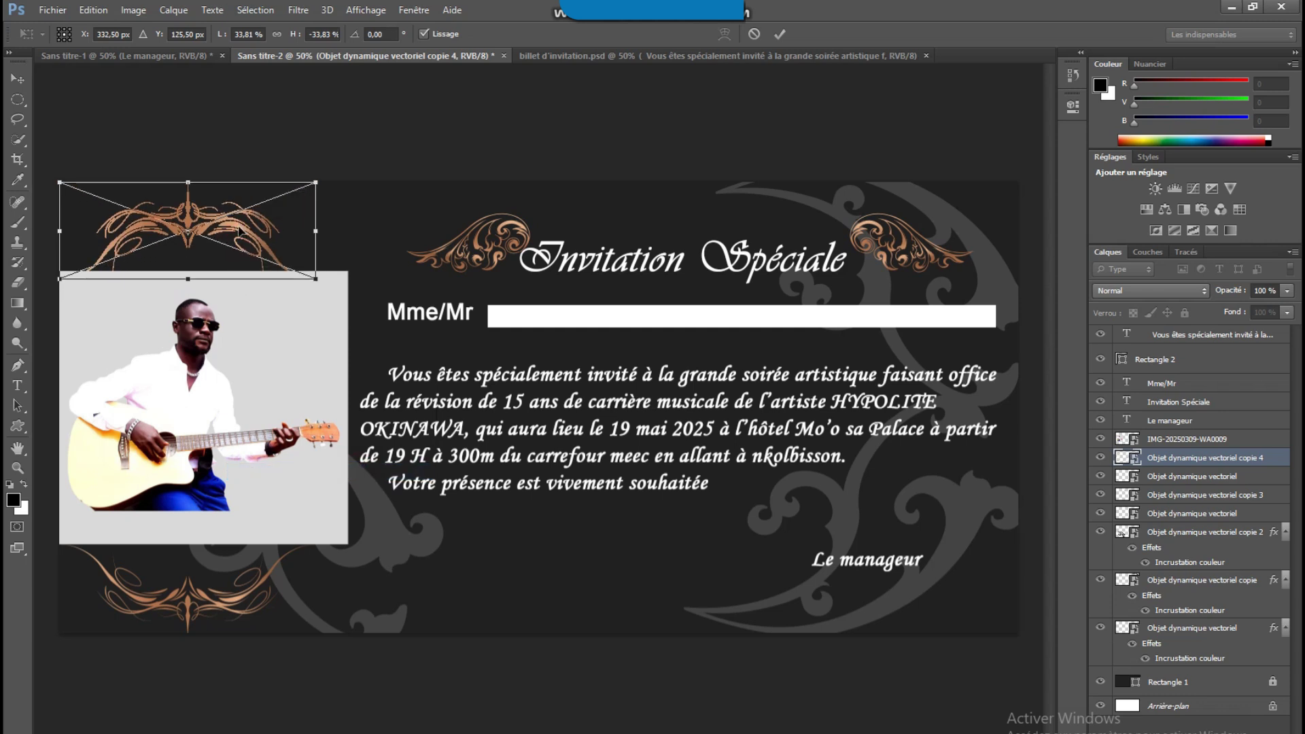
click(780, 34)
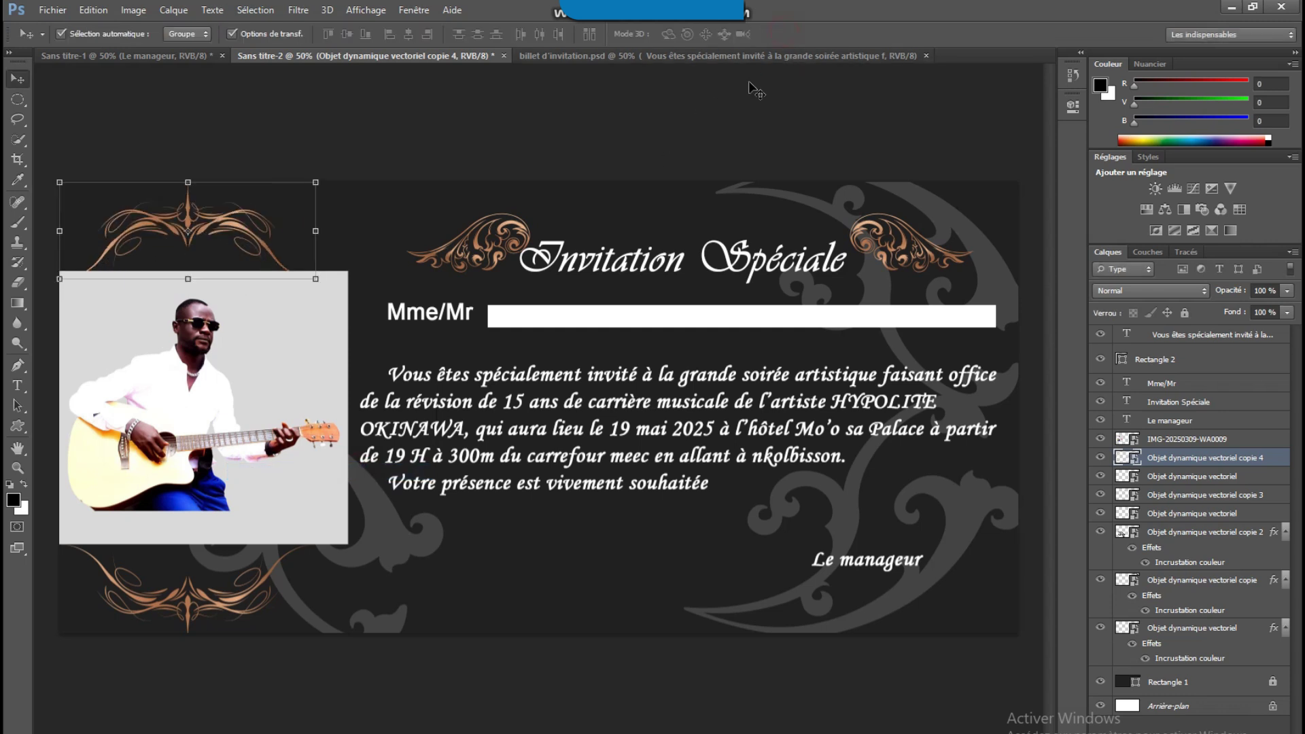
Duplicate the musician photo layer and draw a 640 px circle shape over the musician.
click(602, 613)
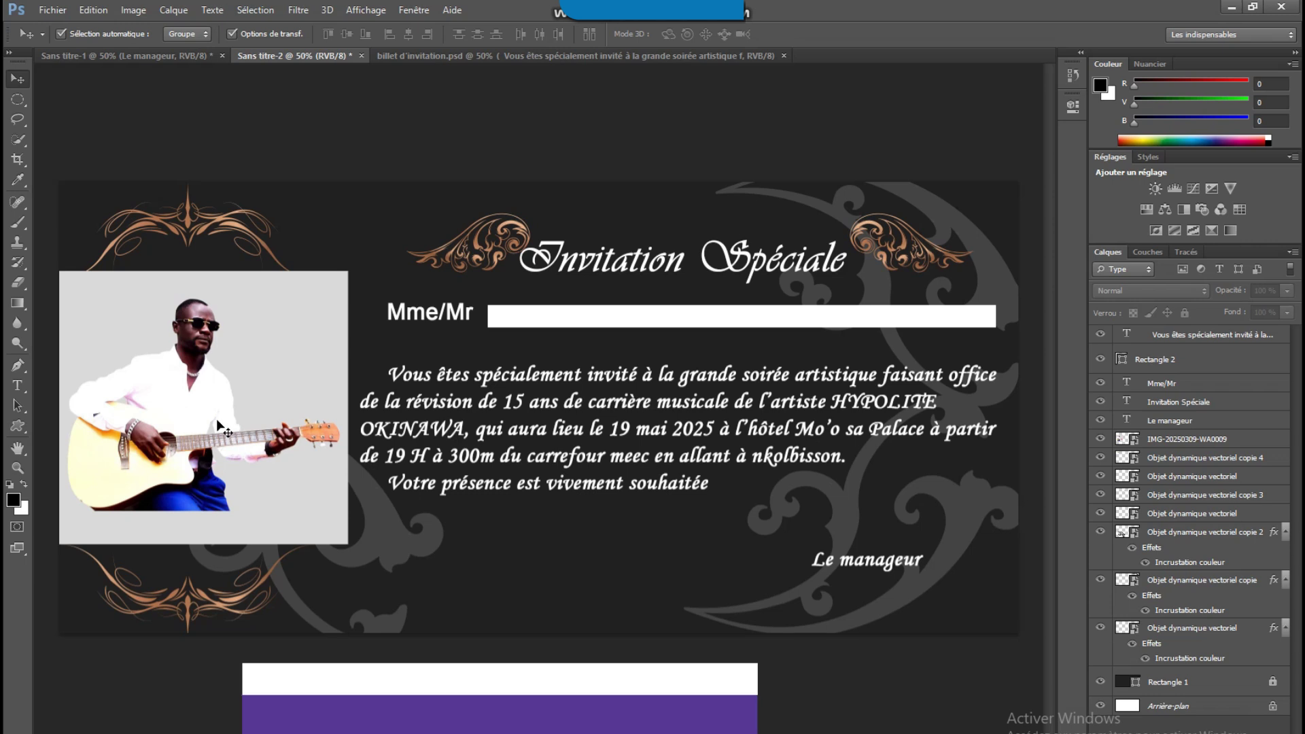
click(81, 420)
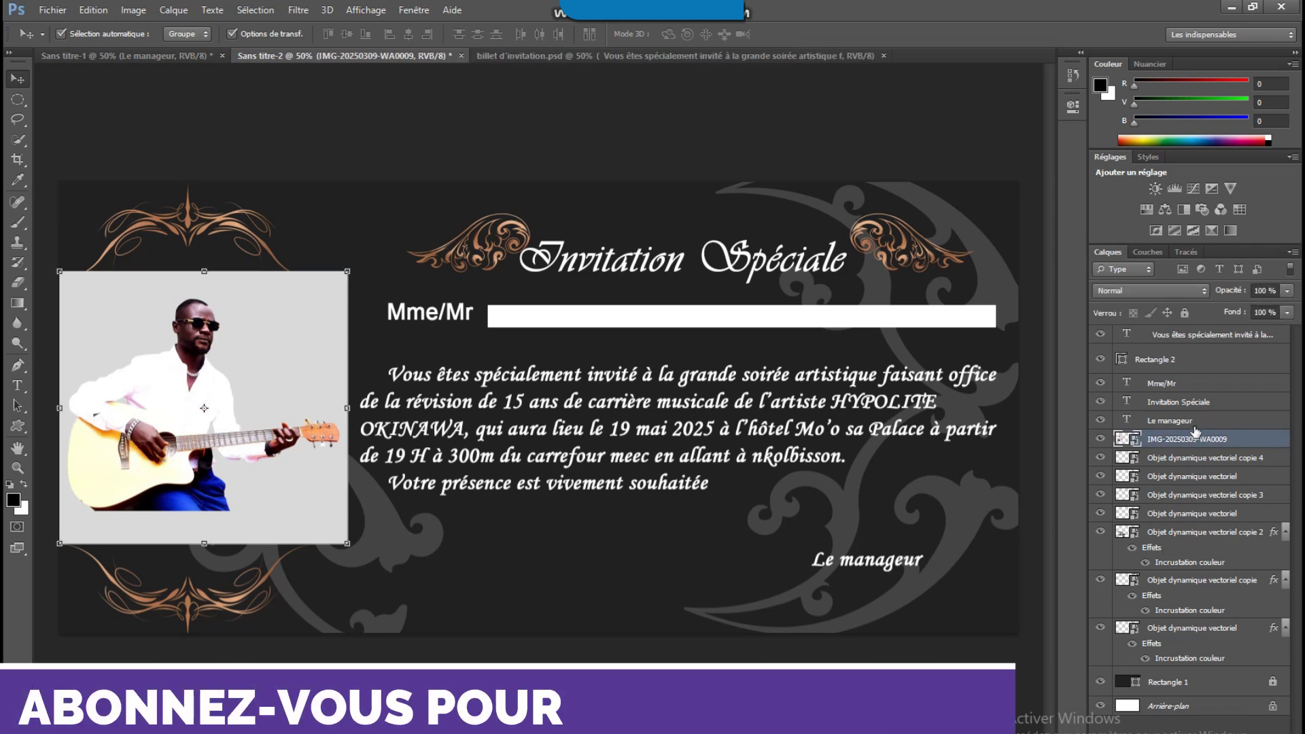
key(ctrl+j)
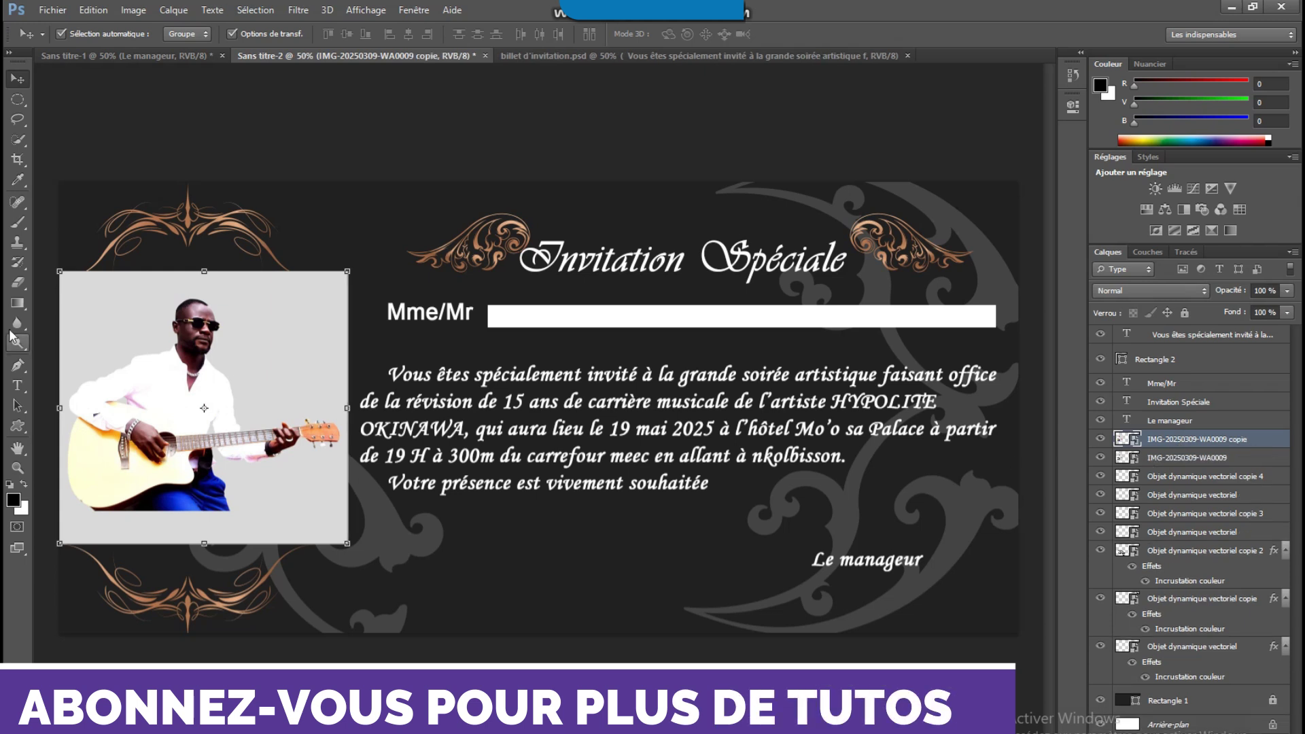
click(17, 99)
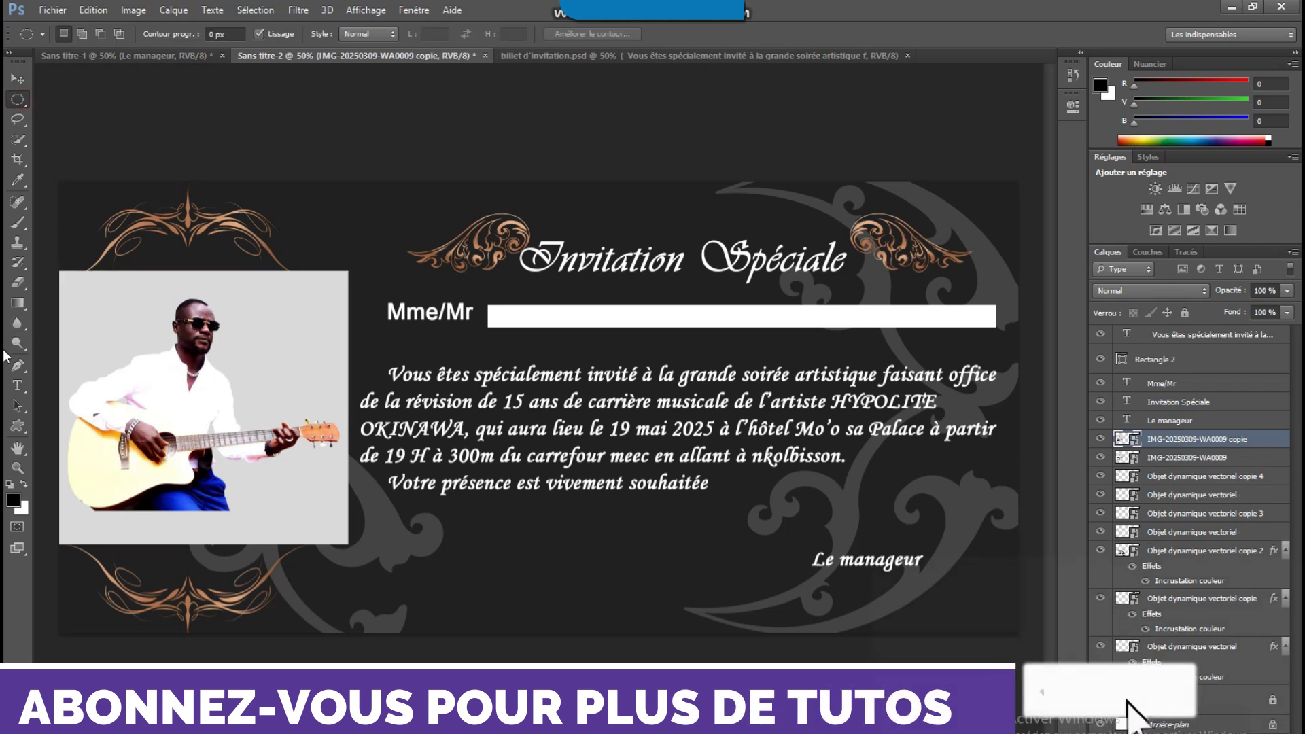
right_click(17, 427)
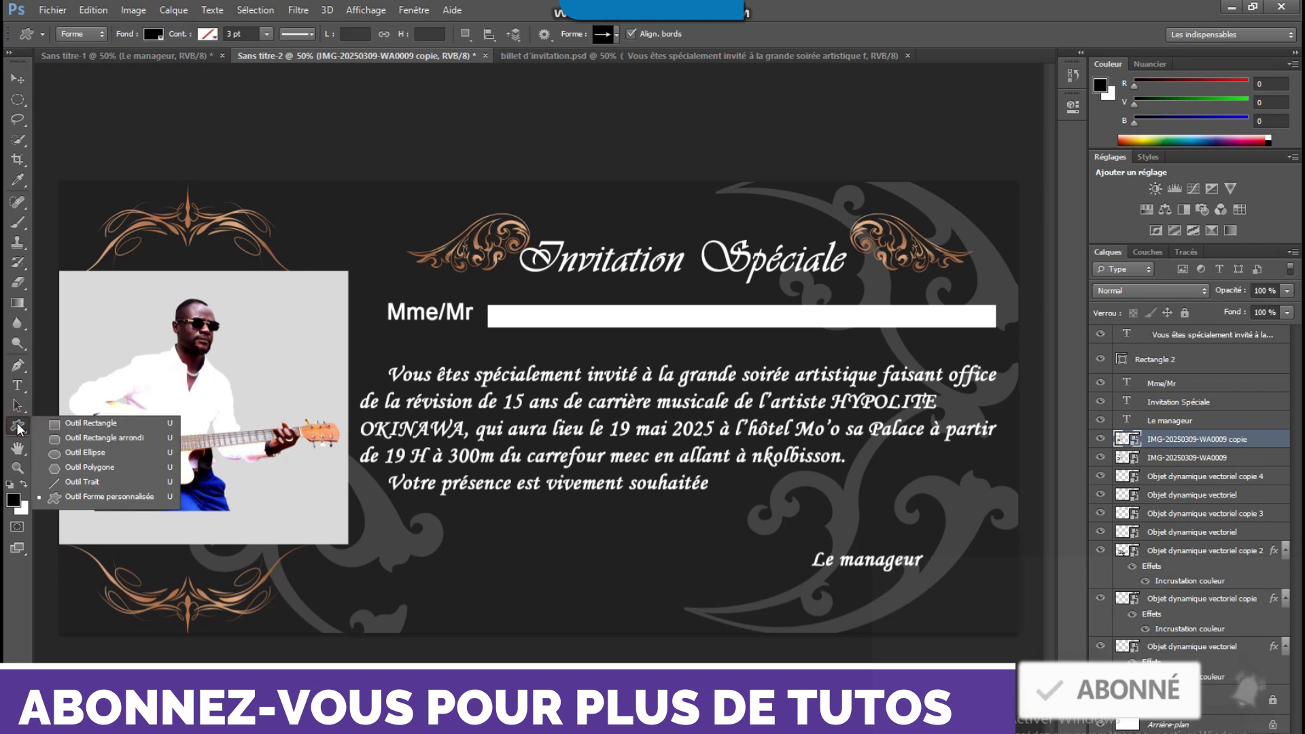
click(88, 455)
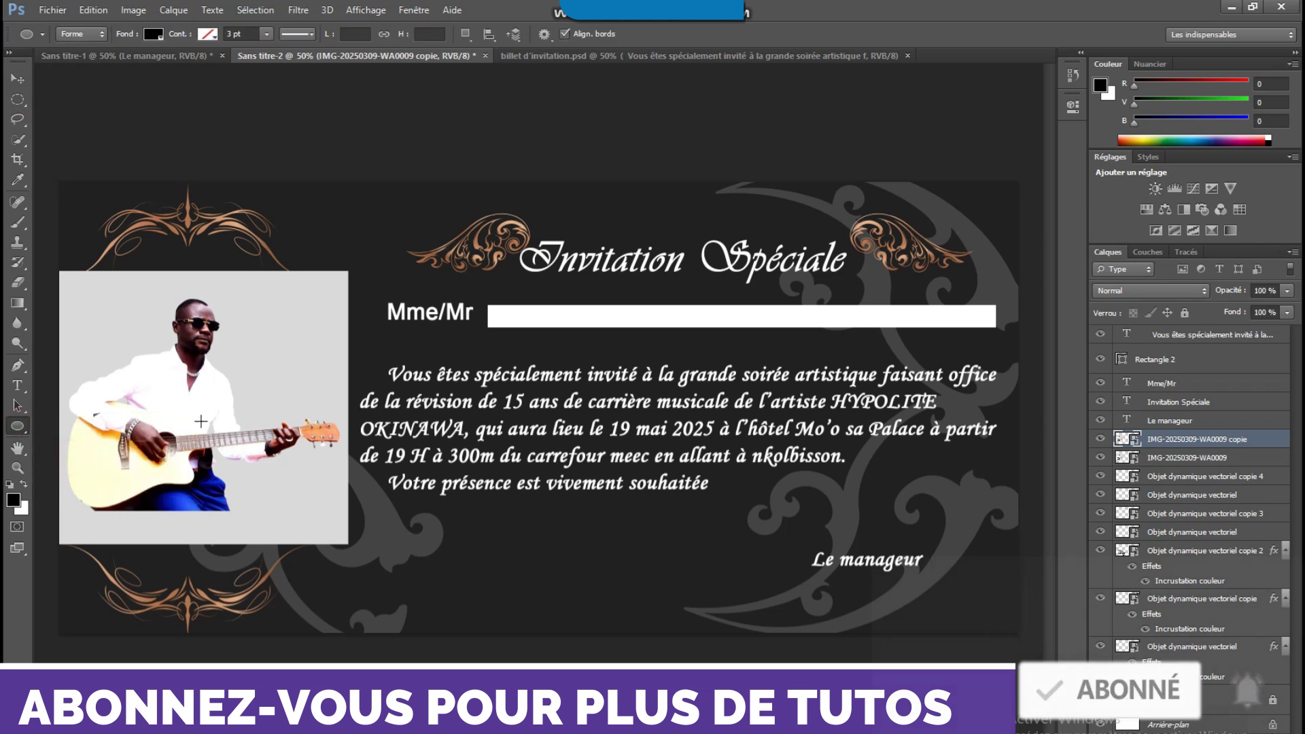
drag(200, 422, 325, 690)
Move the photo copy above the circle in the layer order and clip it to the circle with a clipping mask.
drag(1197, 469, 1195, 436)
right_click(1197, 441)
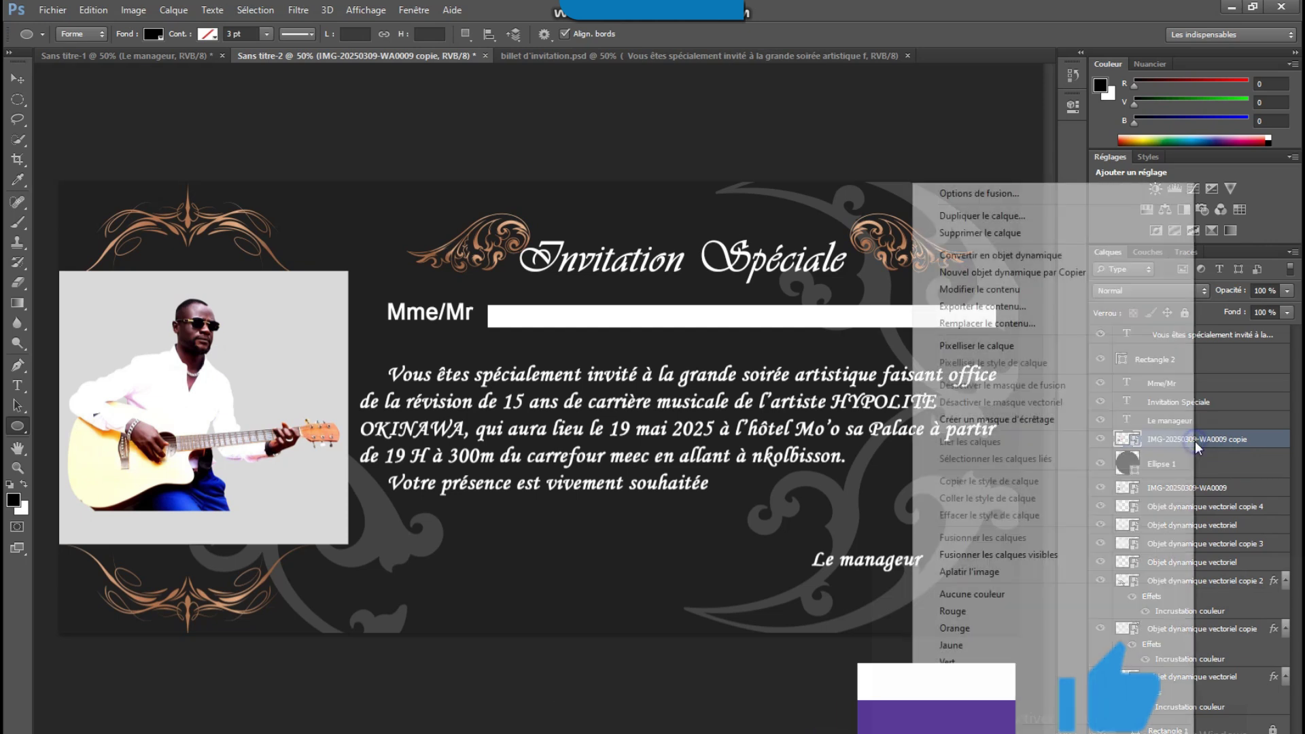
click(1053, 422)
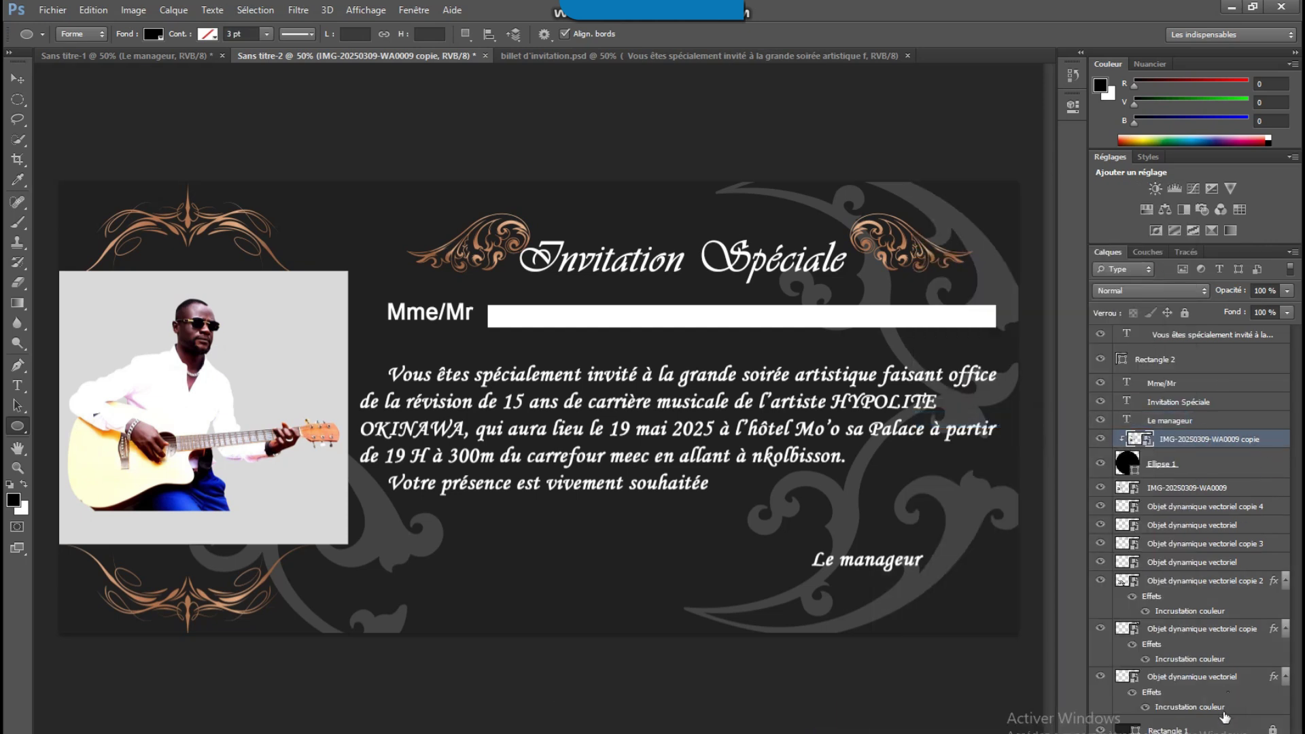
Add a drop shadow to the circle at 75% opacity and 5 px distance, with its size enlarged to about 76 px.
click(1256, 470)
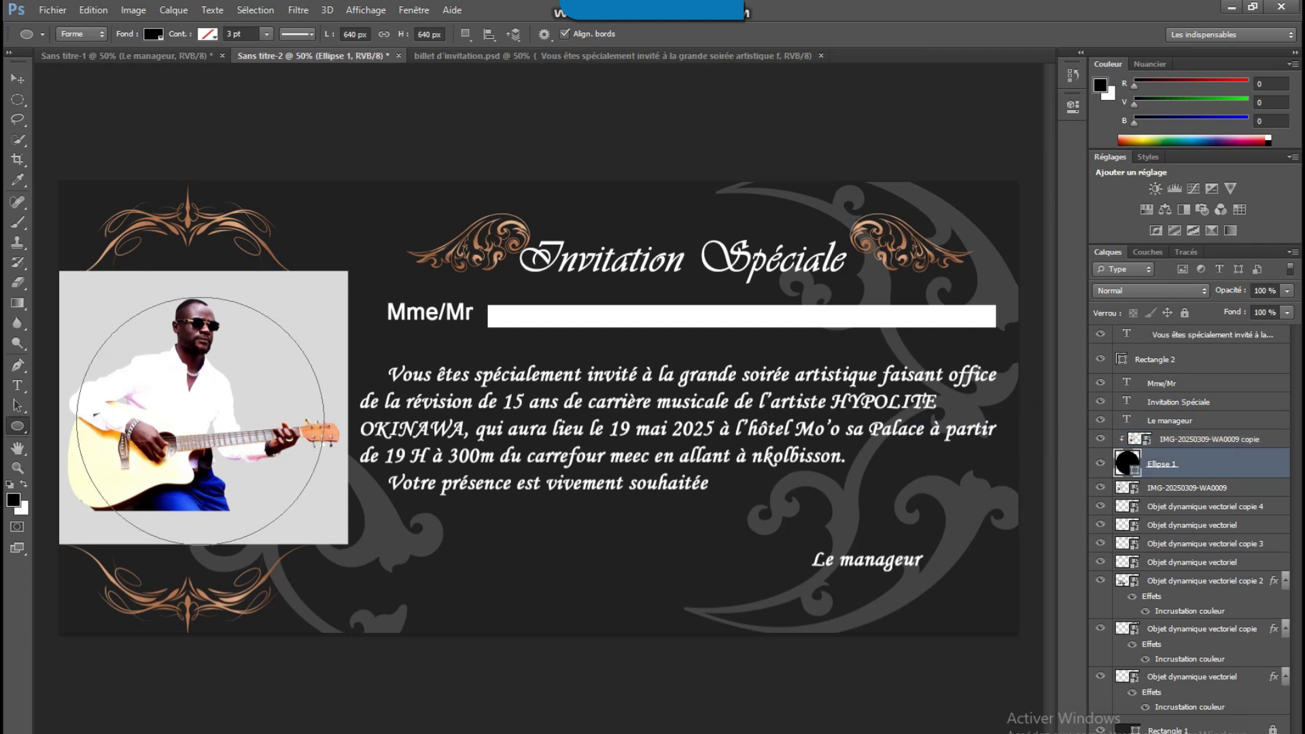
click(1157, 733)
click(1149, 733)
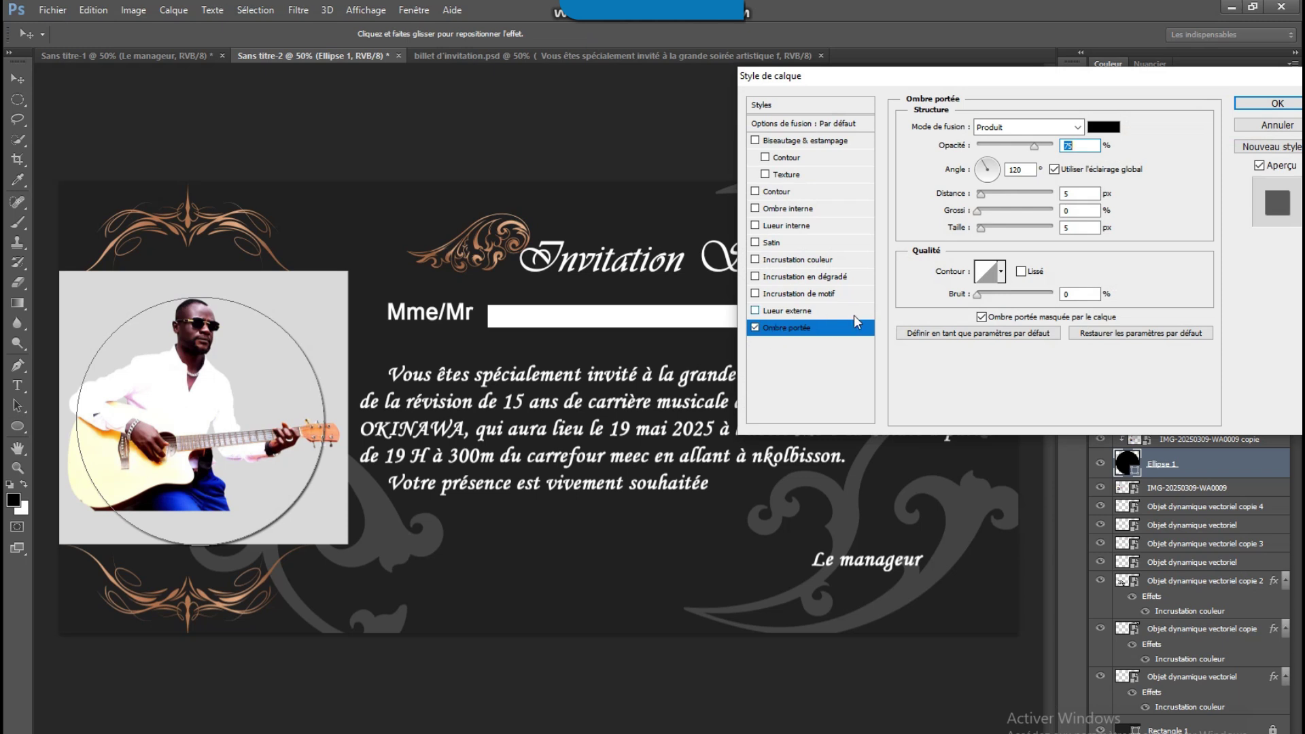
drag(987, 232, 1004, 233)
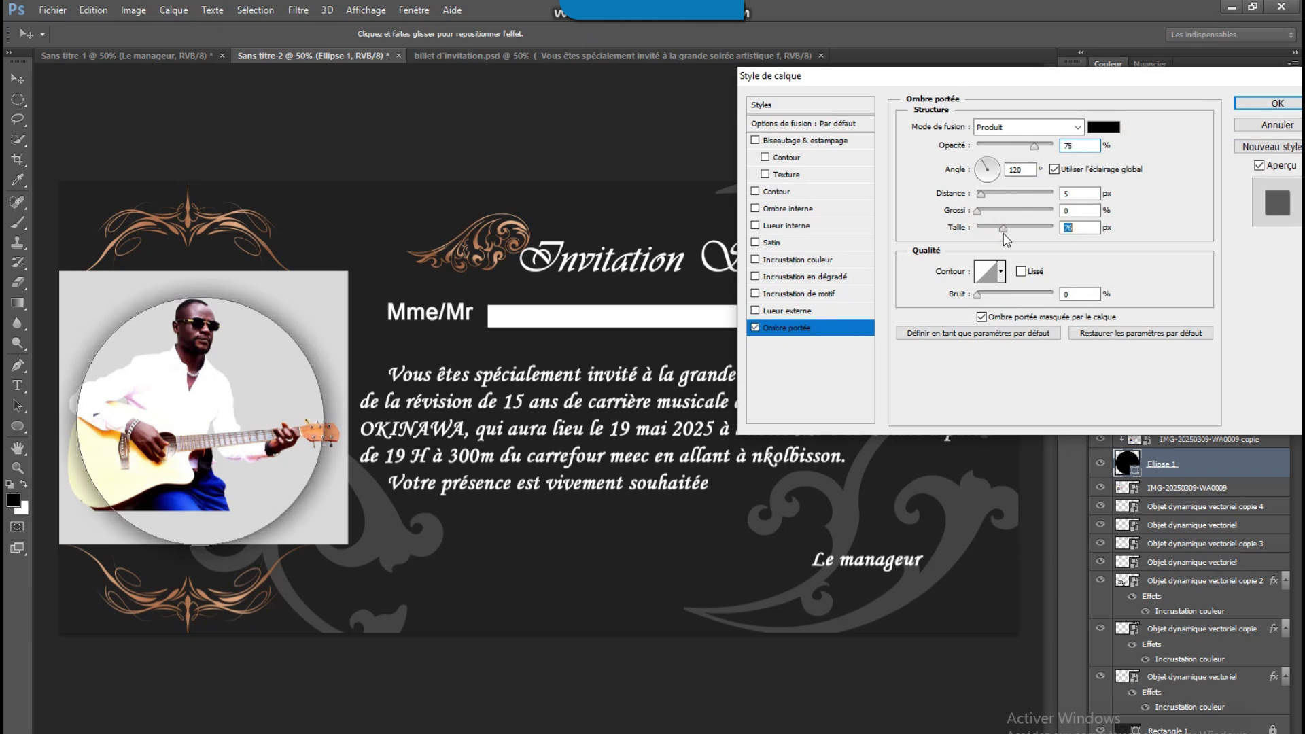
click(1277, 104)
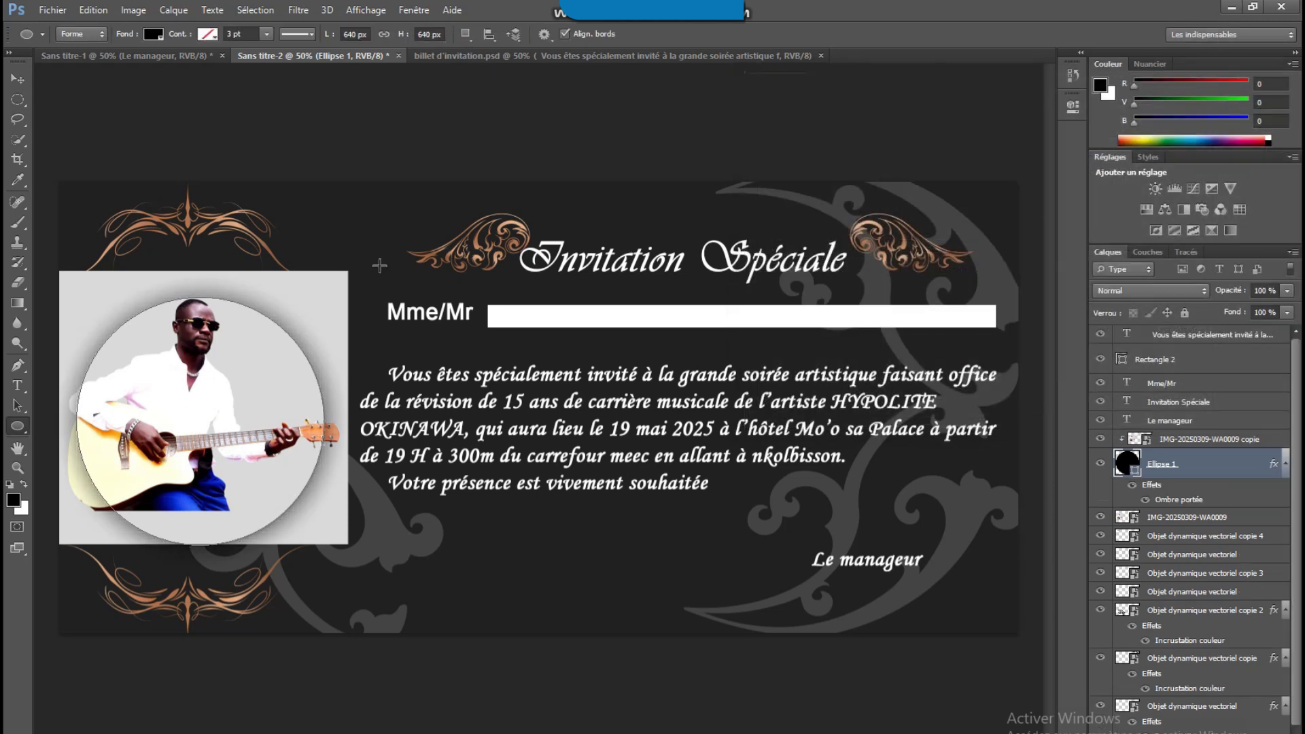
click(17, 78)
click(267, 141)
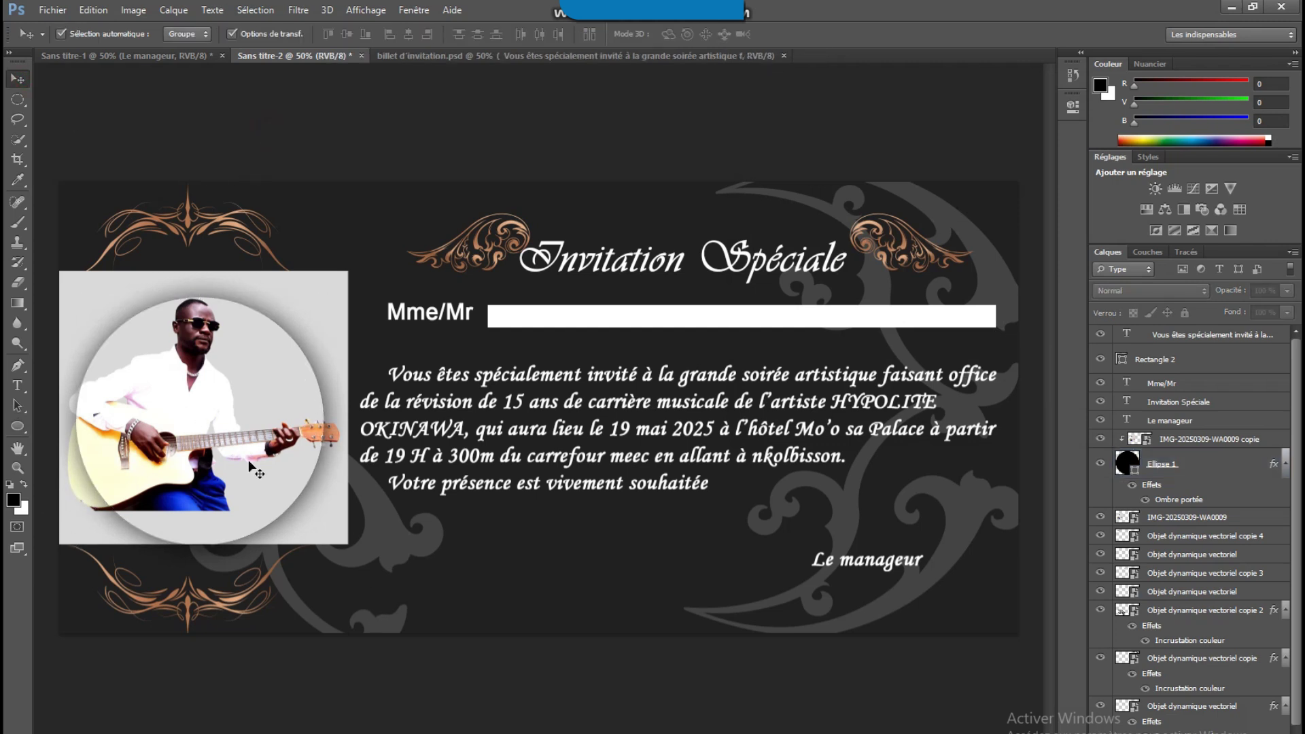
Apply a linear gradient overlay to the "Invitation Spéciale" title using the Cuivre preset at an angle of 0°.
click(786, 267)
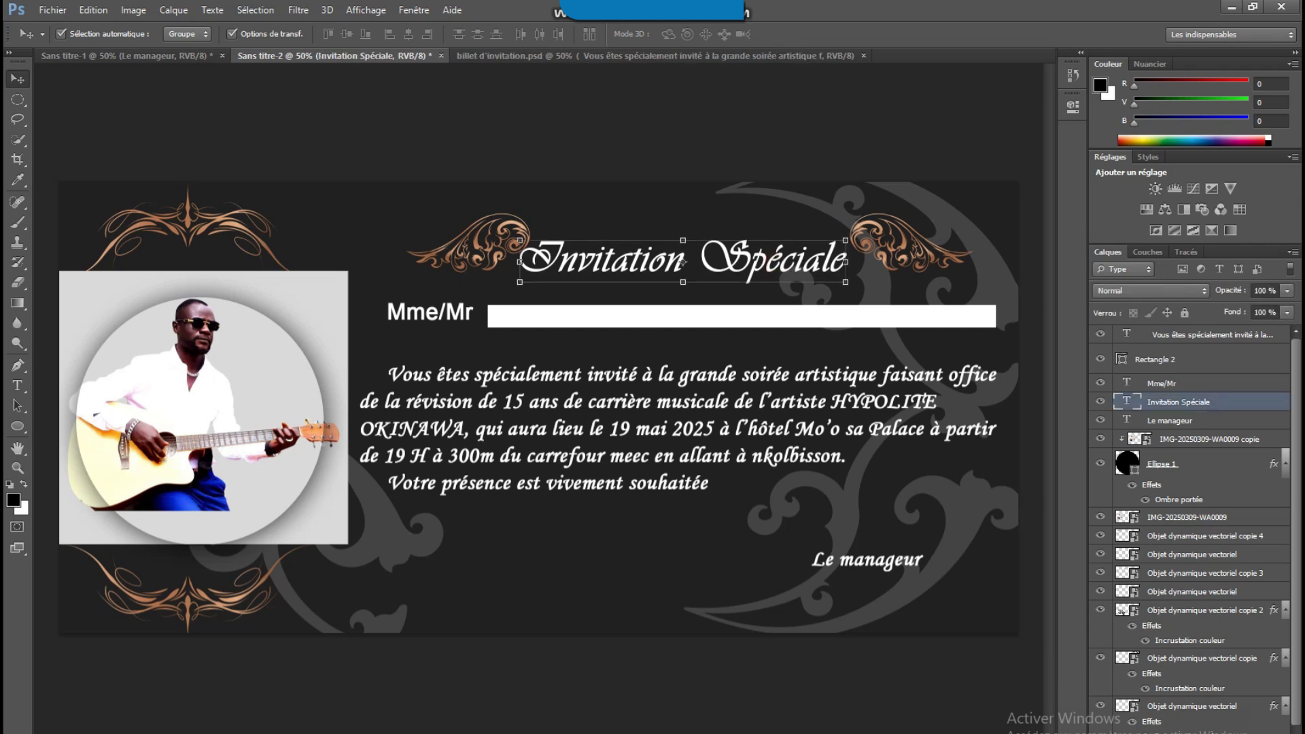
click(1162, 733)
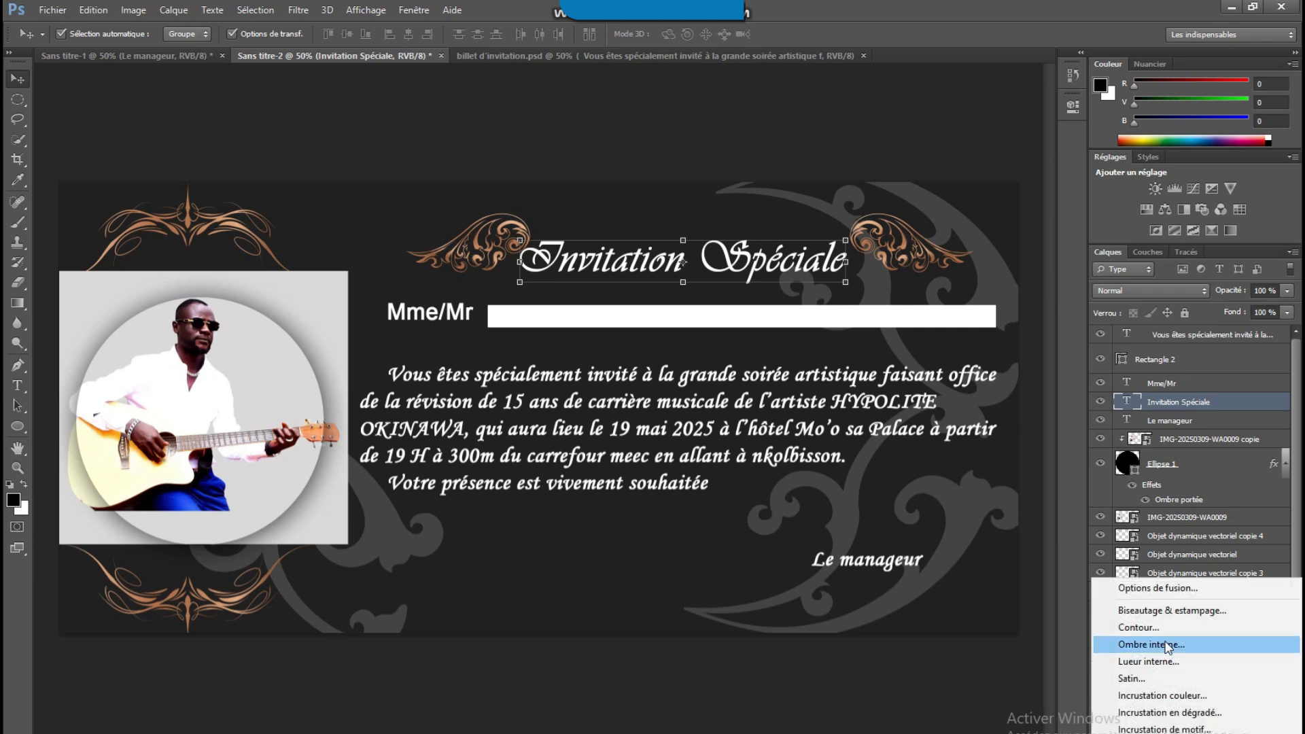
click(1176, 713)
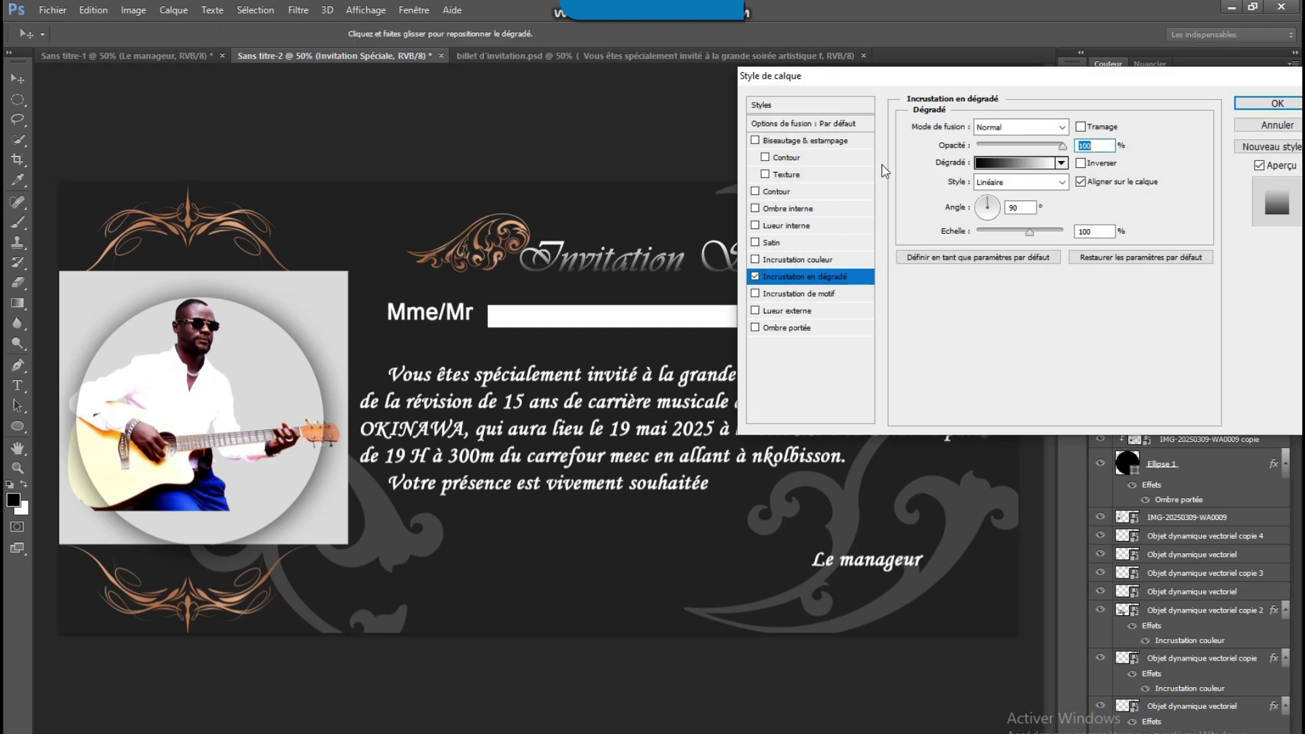
drag(880, 80, 1018, 12)
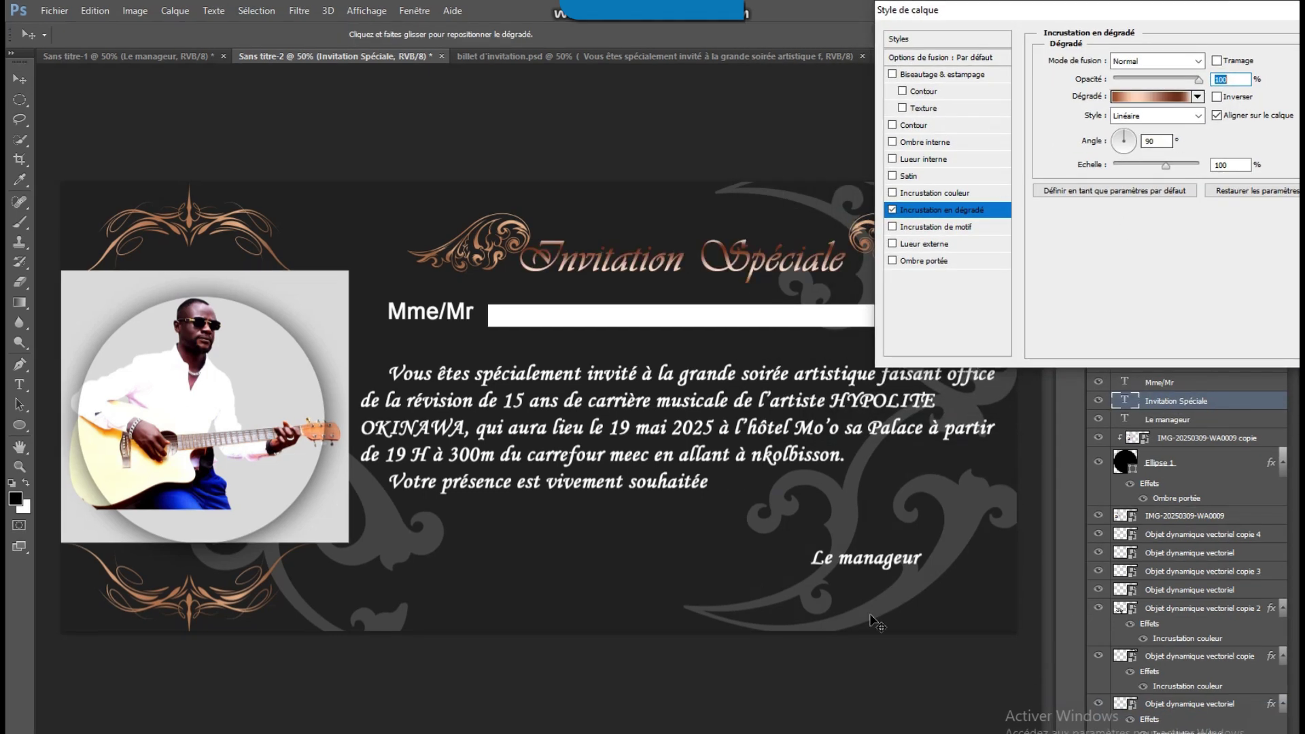
click(1150, 96)
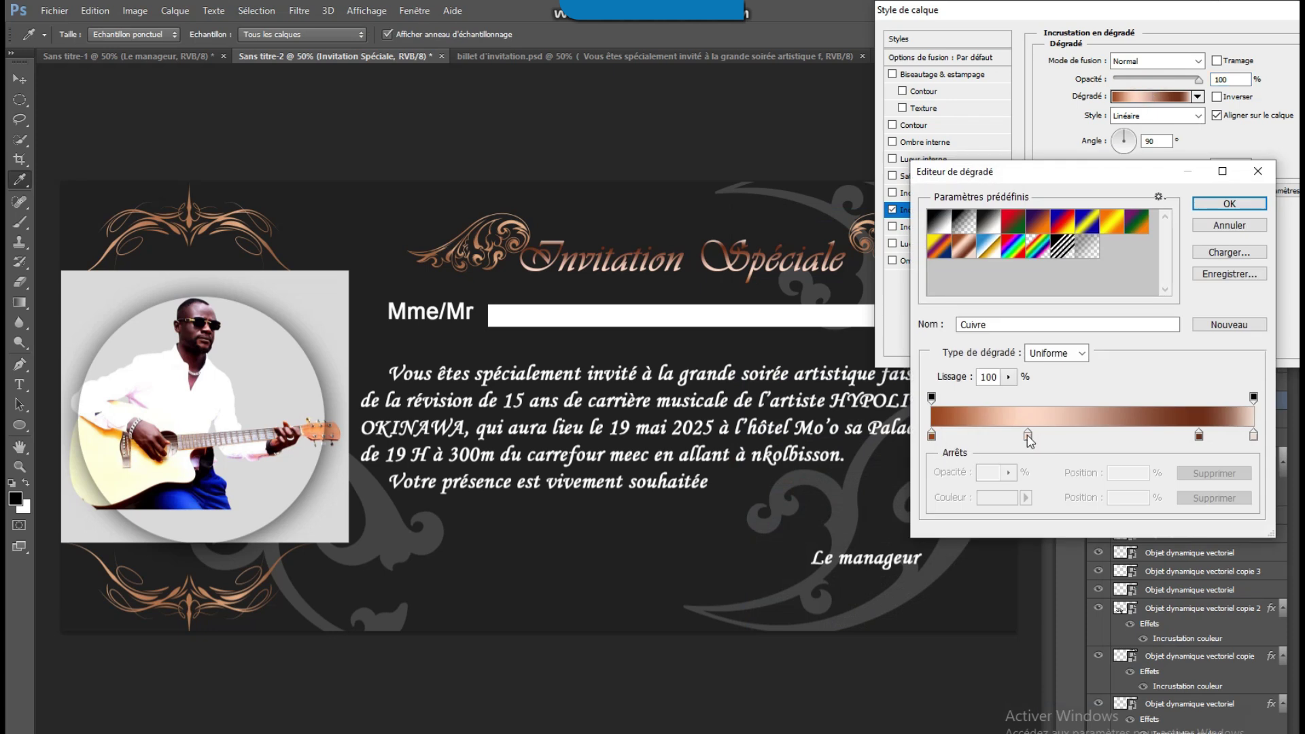
click(1229, 203)
double_click(1152, 141)
key(BackSpace)
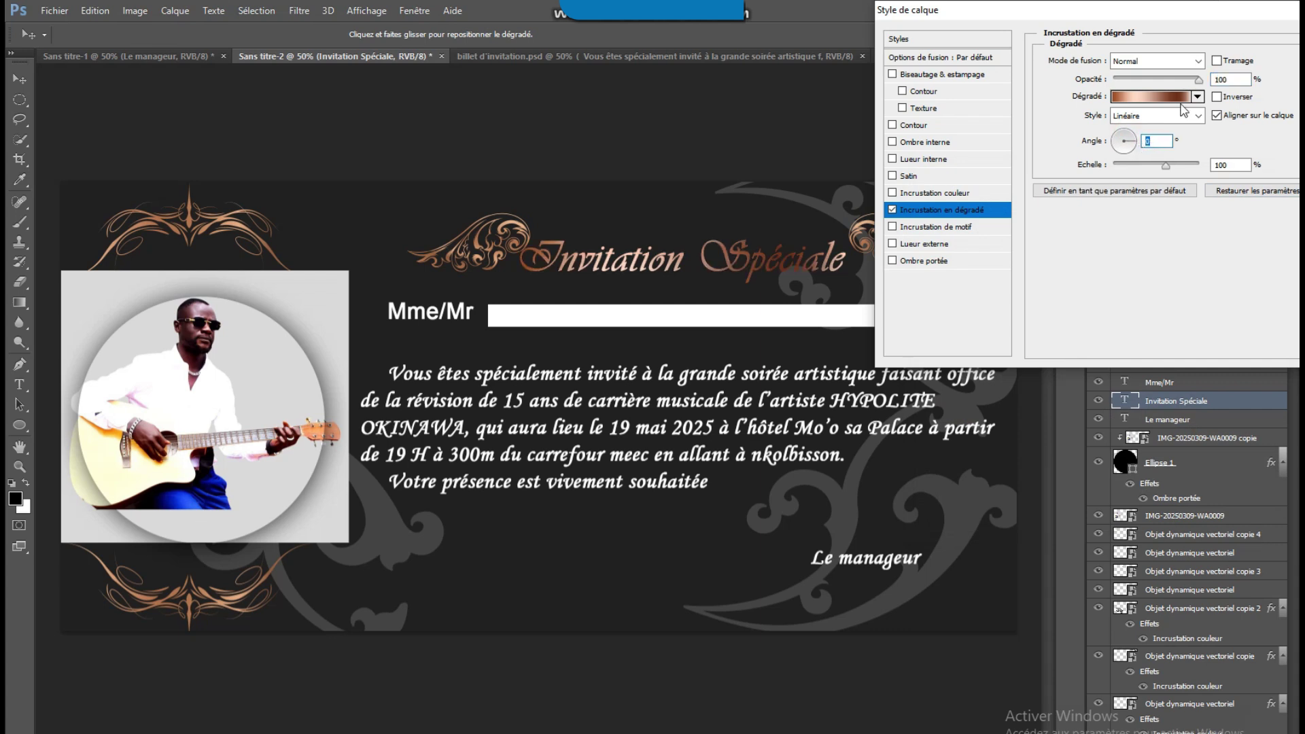
Recolour the first stop of the title's gradient with light copper dea67a sampled from the ornament above the photo.
click(1158, 98)
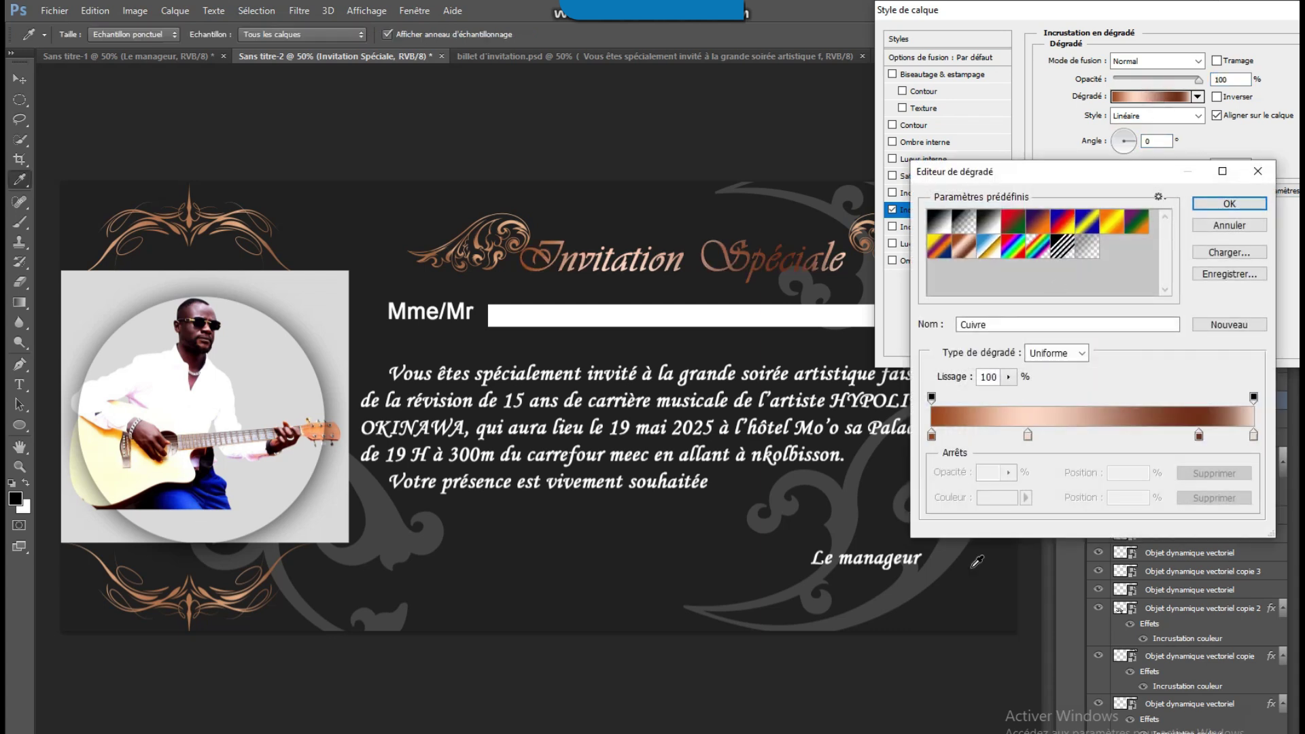
click(931, 435)
double_click(932, 435)
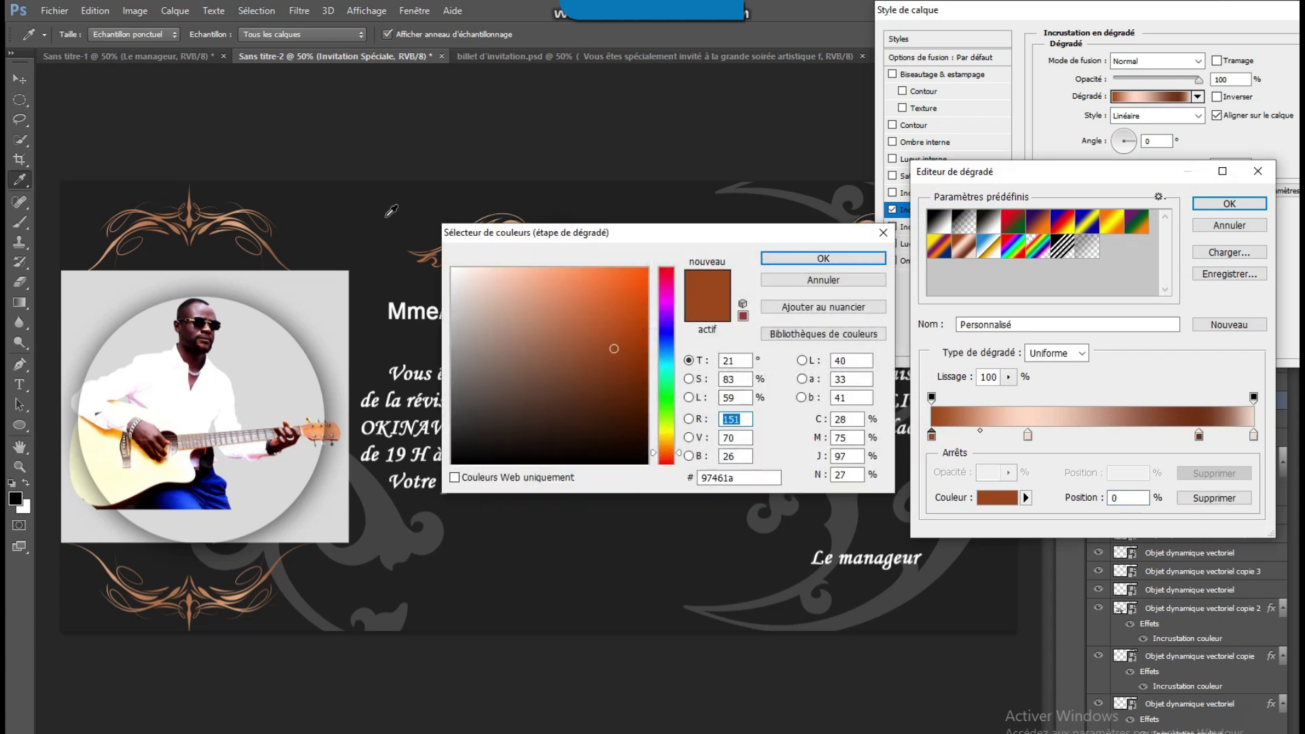
click(233, 221)
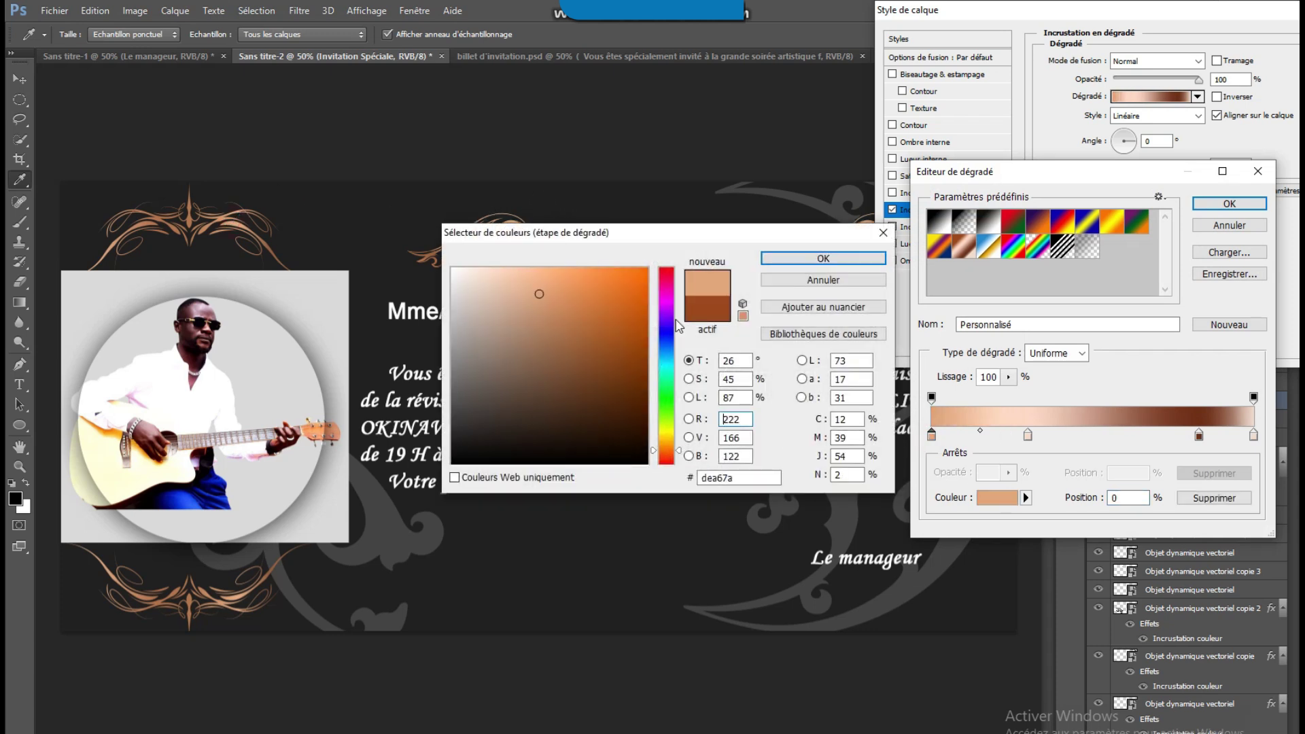
click(871, 260)
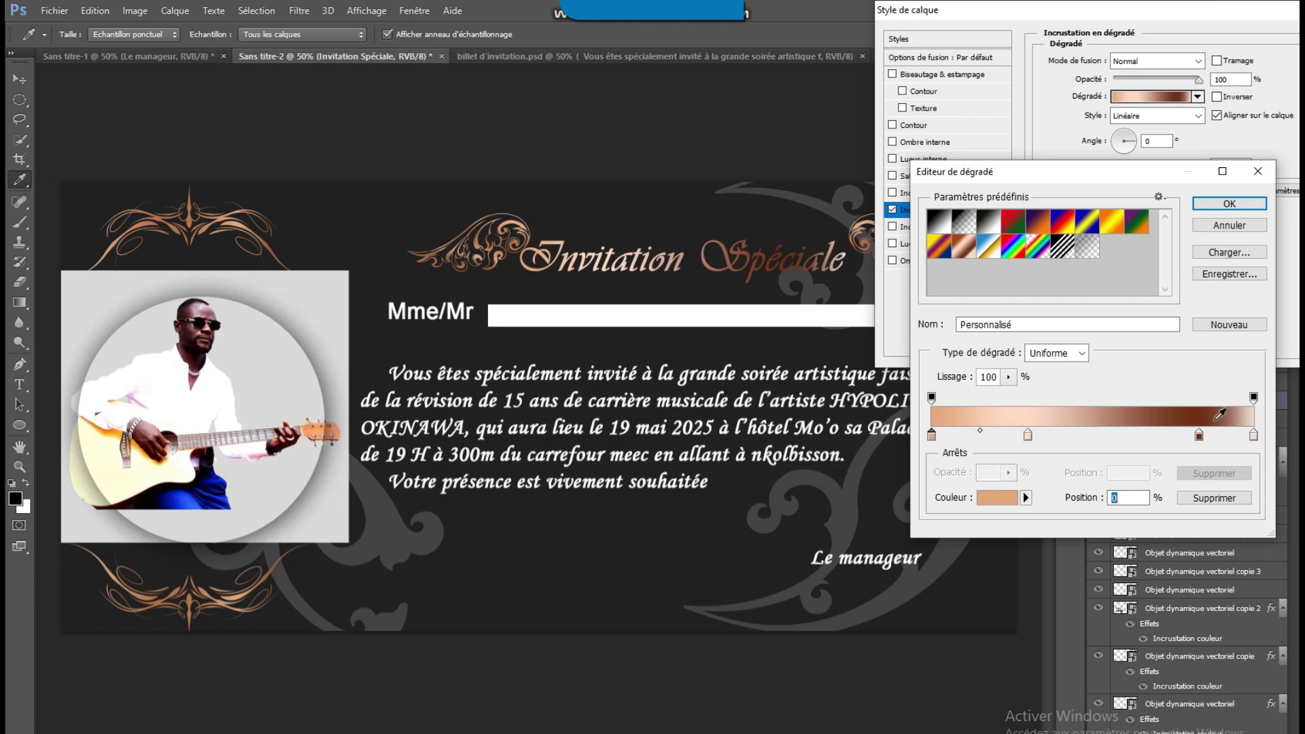
Recolour the gradient stop at 83% with copper b0734a sampled from the same ornament and apply the overlay to the title.
double_click(1200, 436)
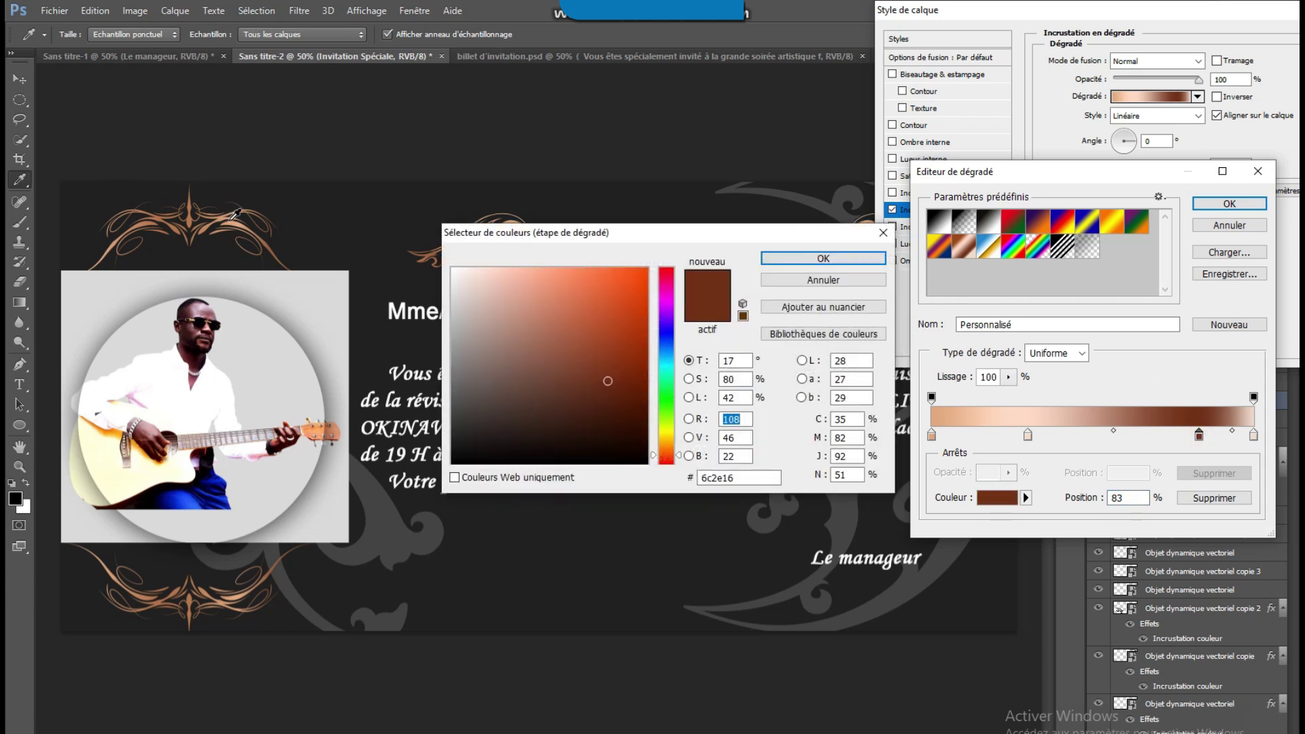
click(180, 225)
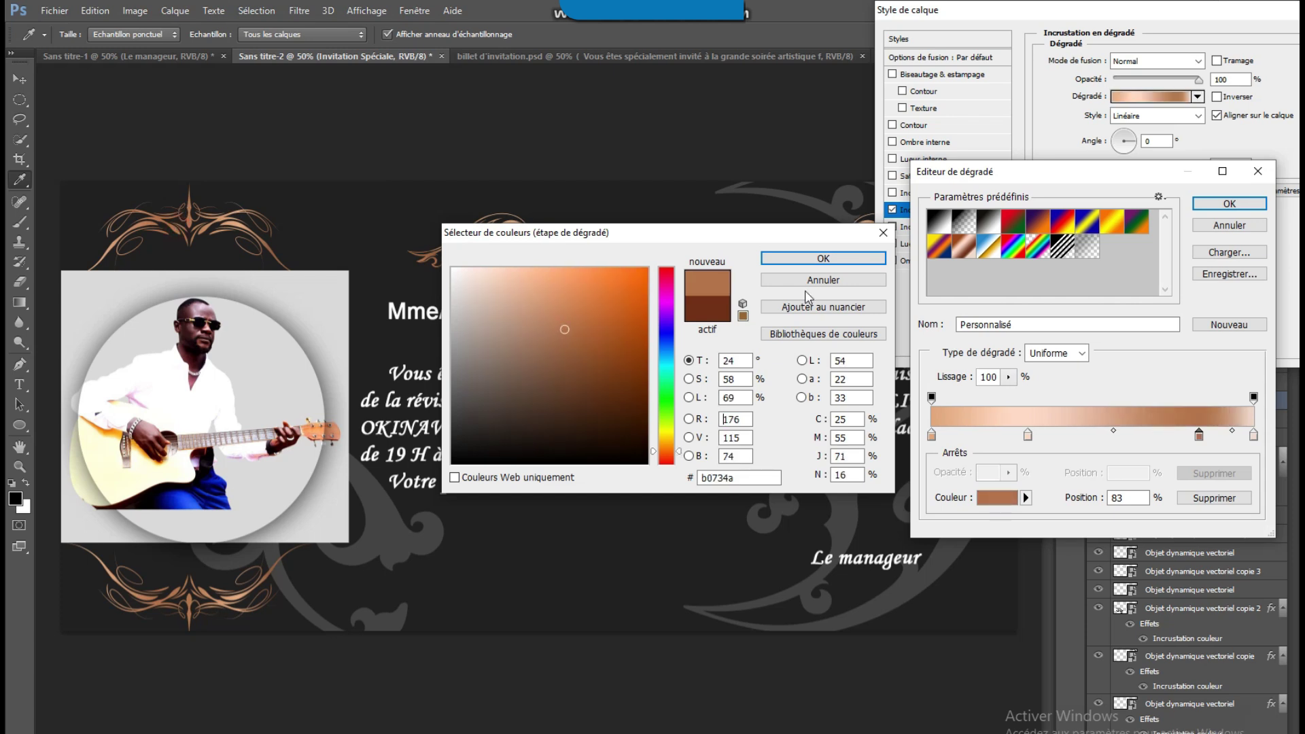
click(823, 258)
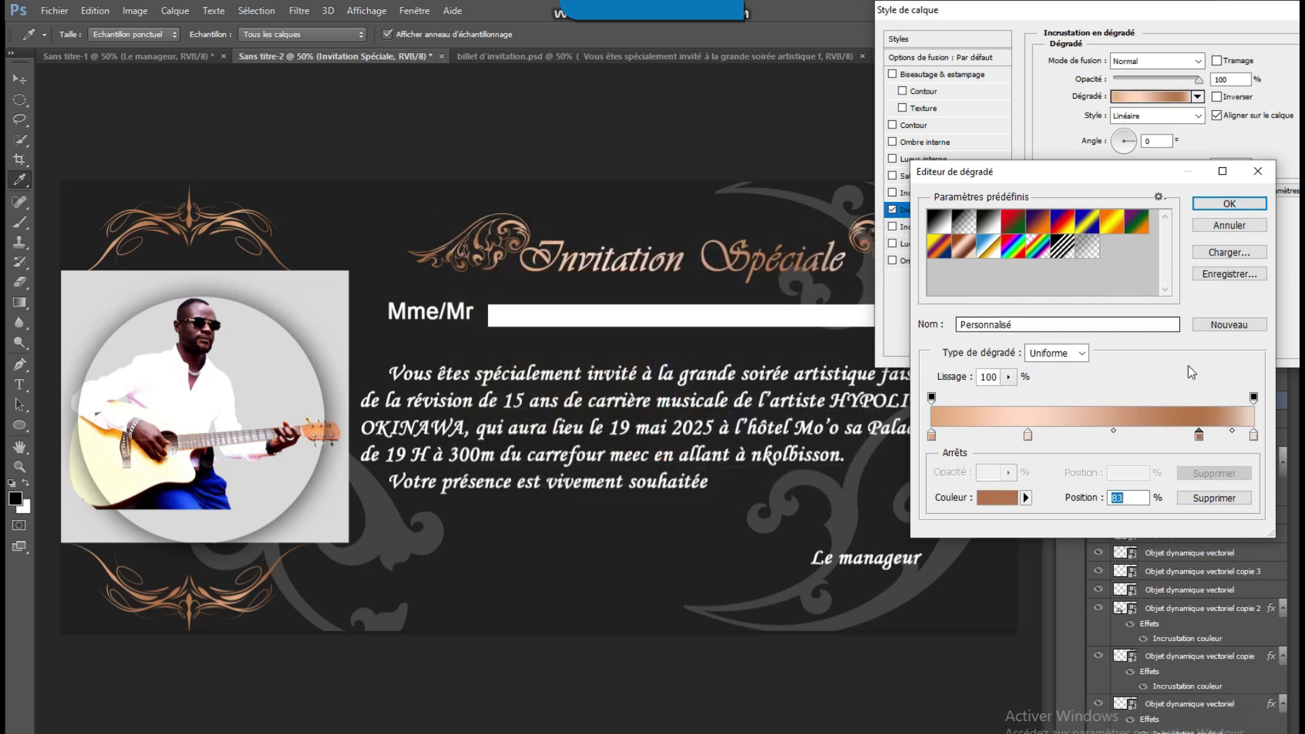
click(1223, 204)
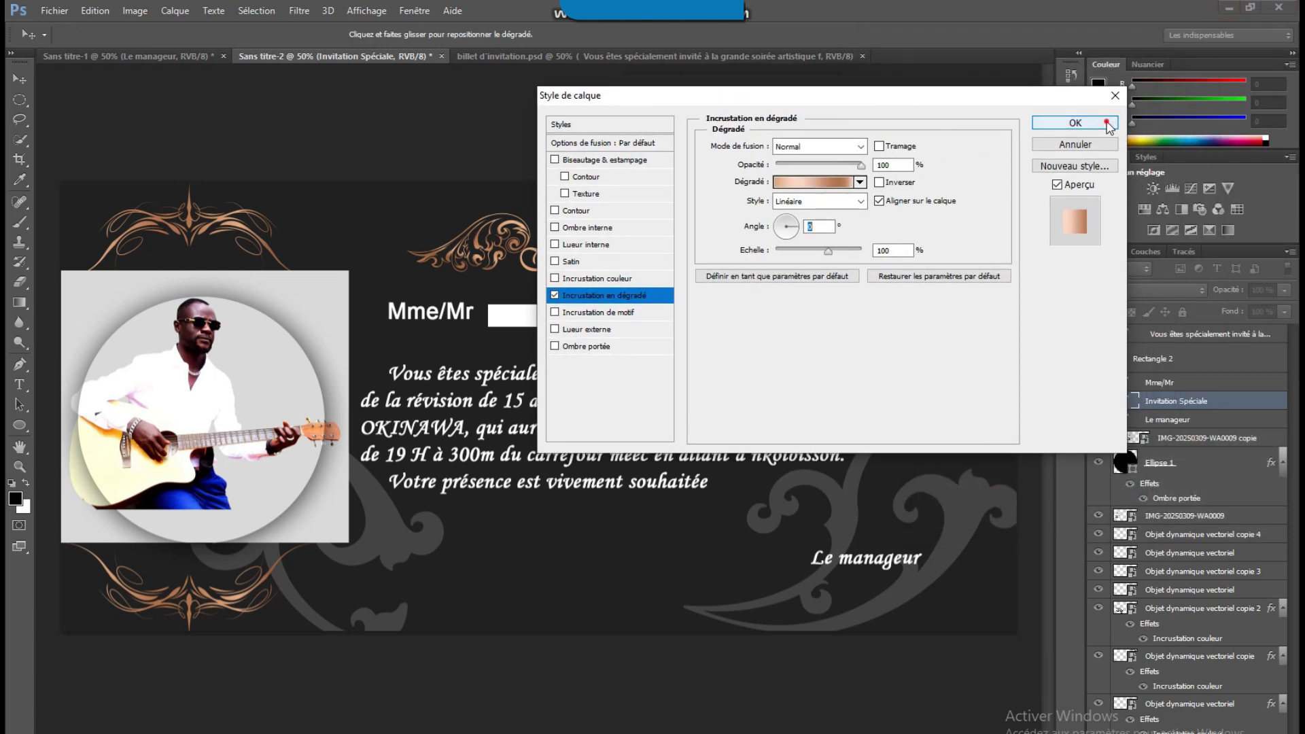
click(1107, 123)
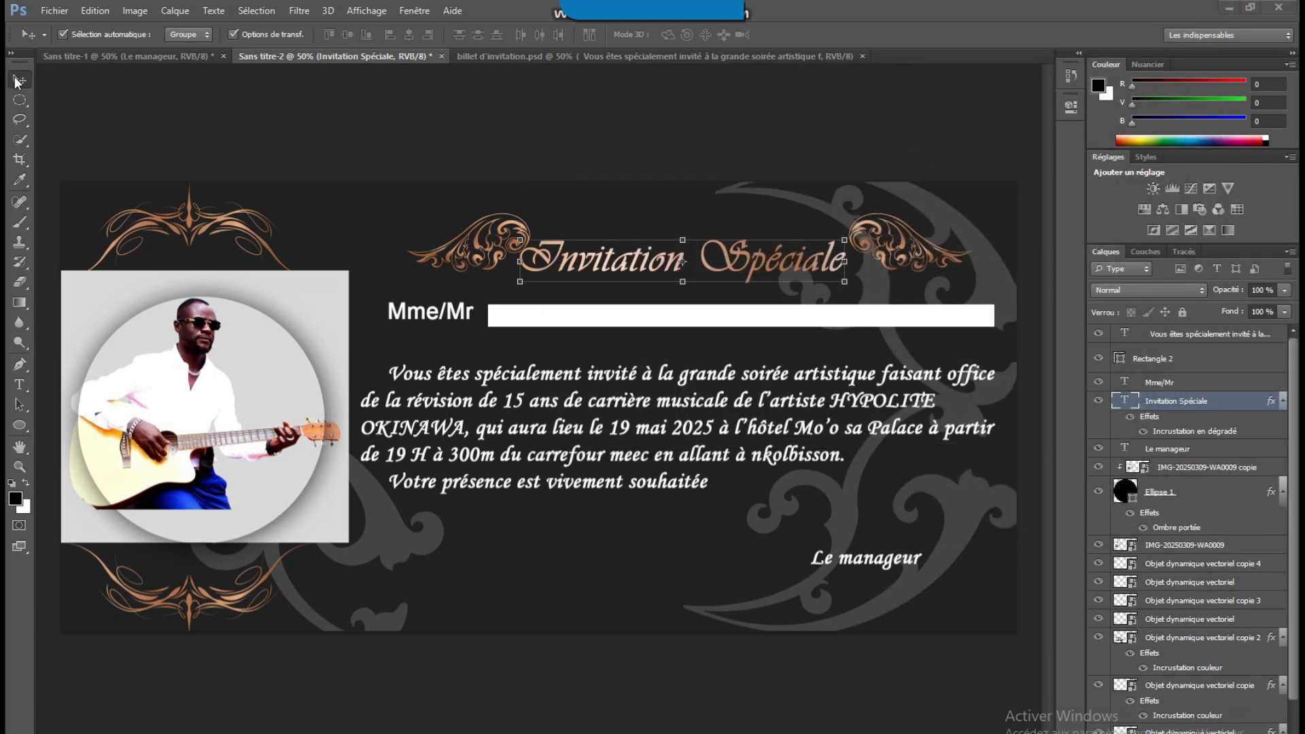
click(488, 148)
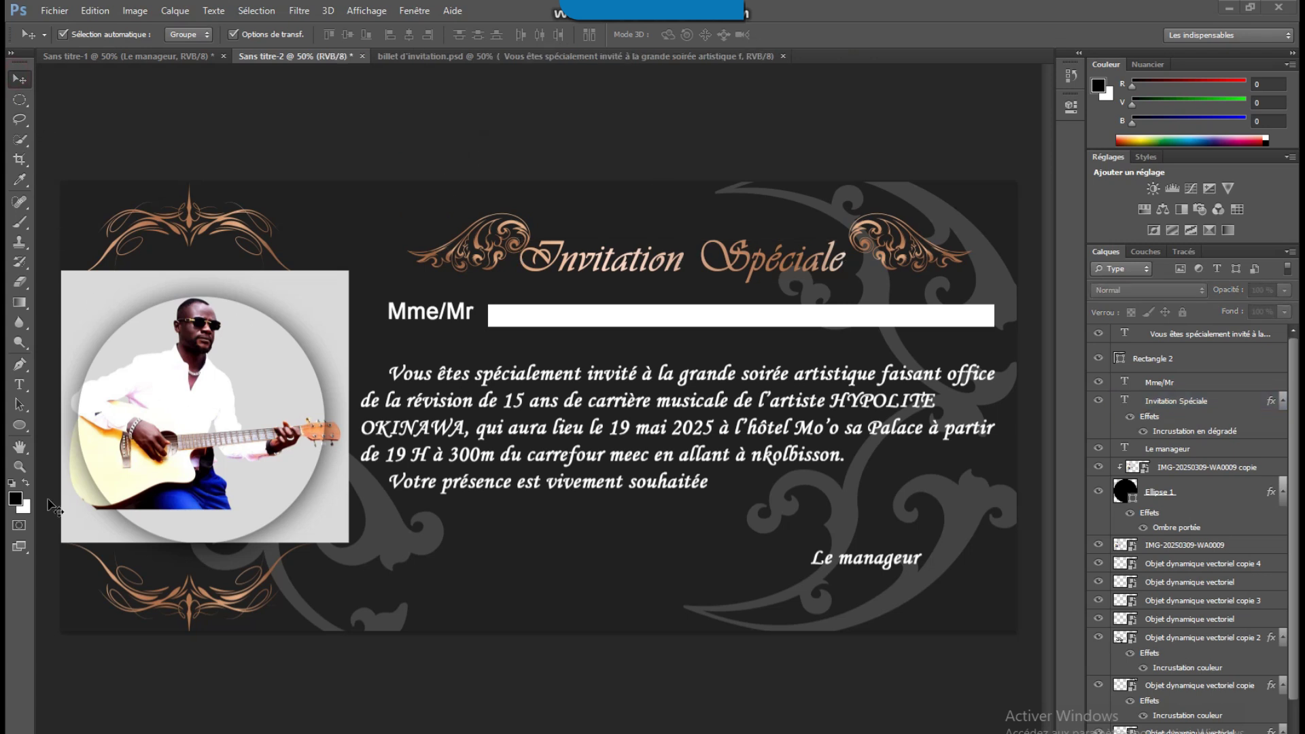
Draw a 2448 × 1117 px rectangle just inside the card's edges and remove its fill.
right_click(24, 428)
click(75, 428)
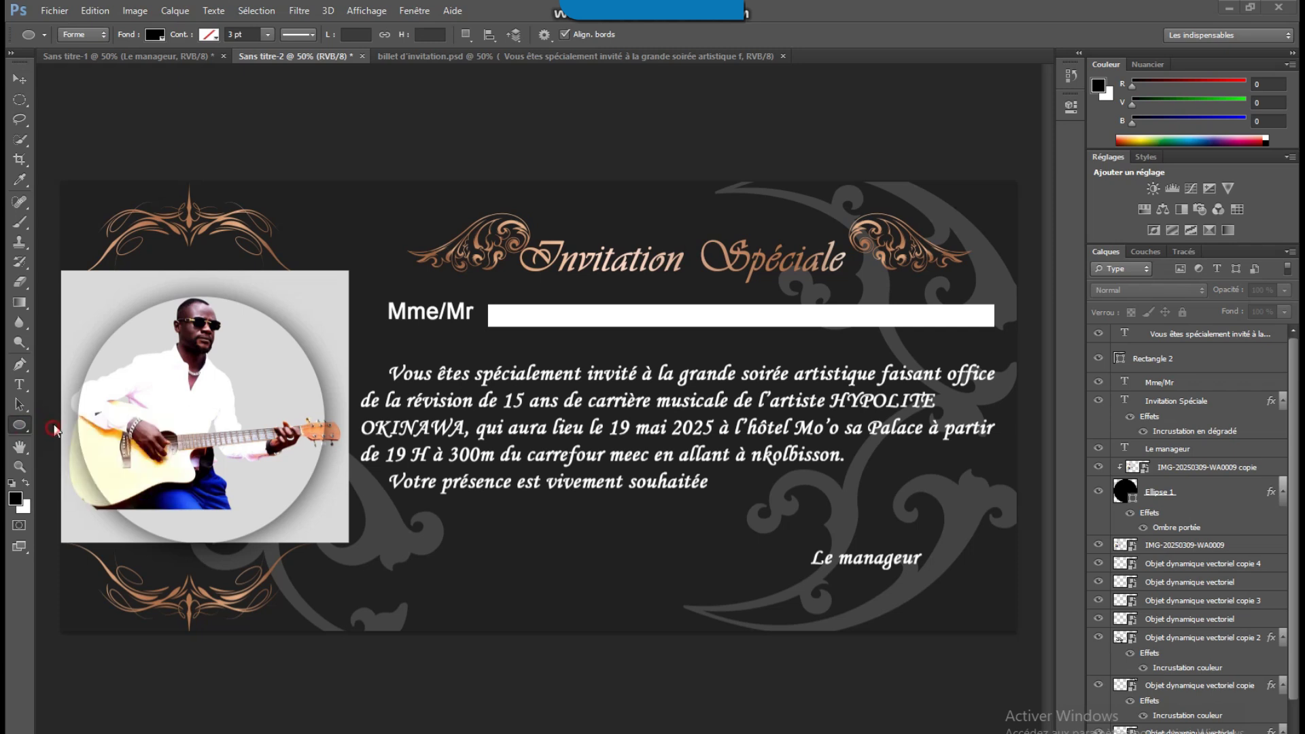
mouse_move(66, 195)
mouse_down()
mouse_move(170, 272)
mouse_move(858, 611)
mouse_move(1028, 618)
mouse_move(1007, 623)
mouse_up()
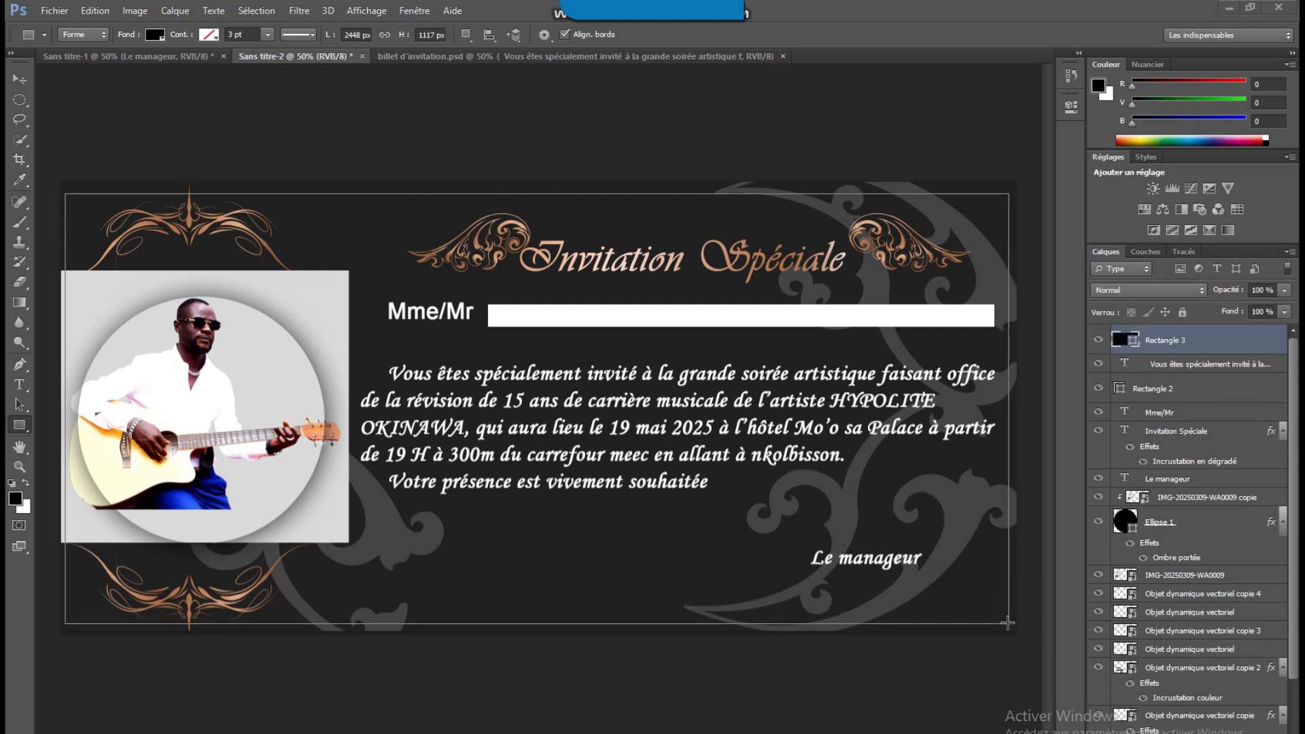
click(164, 35)
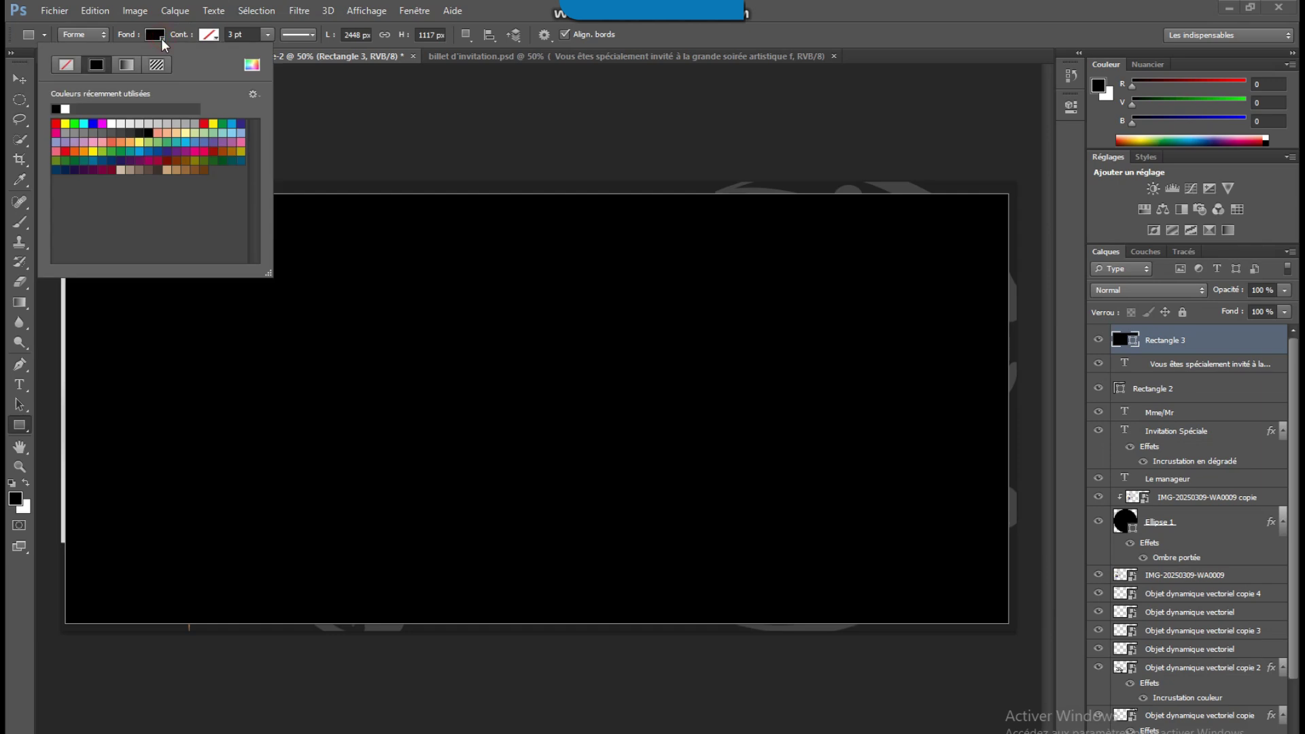
click(66, 64)
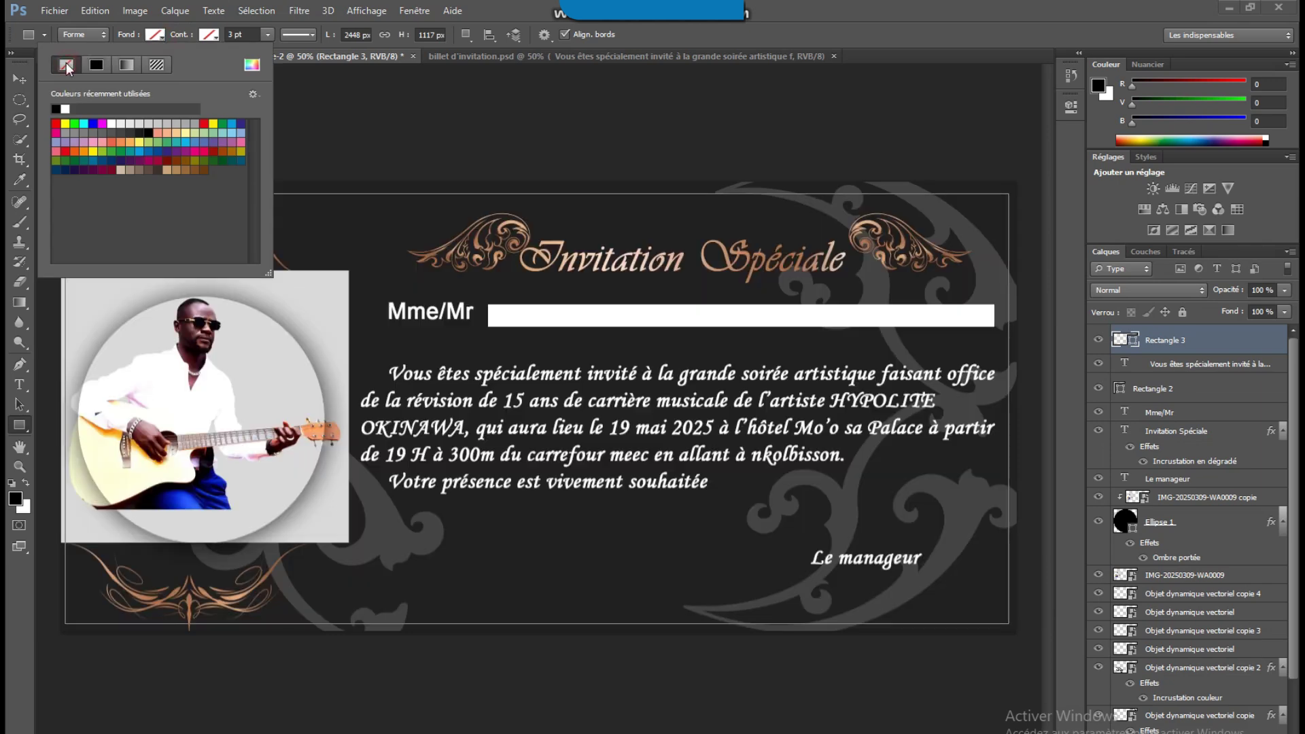
Give the rectangular frame a 3 pt medium-brown stroke, trying a lighter tan and a darker brown swatch before choosing it.
click(269, 36)
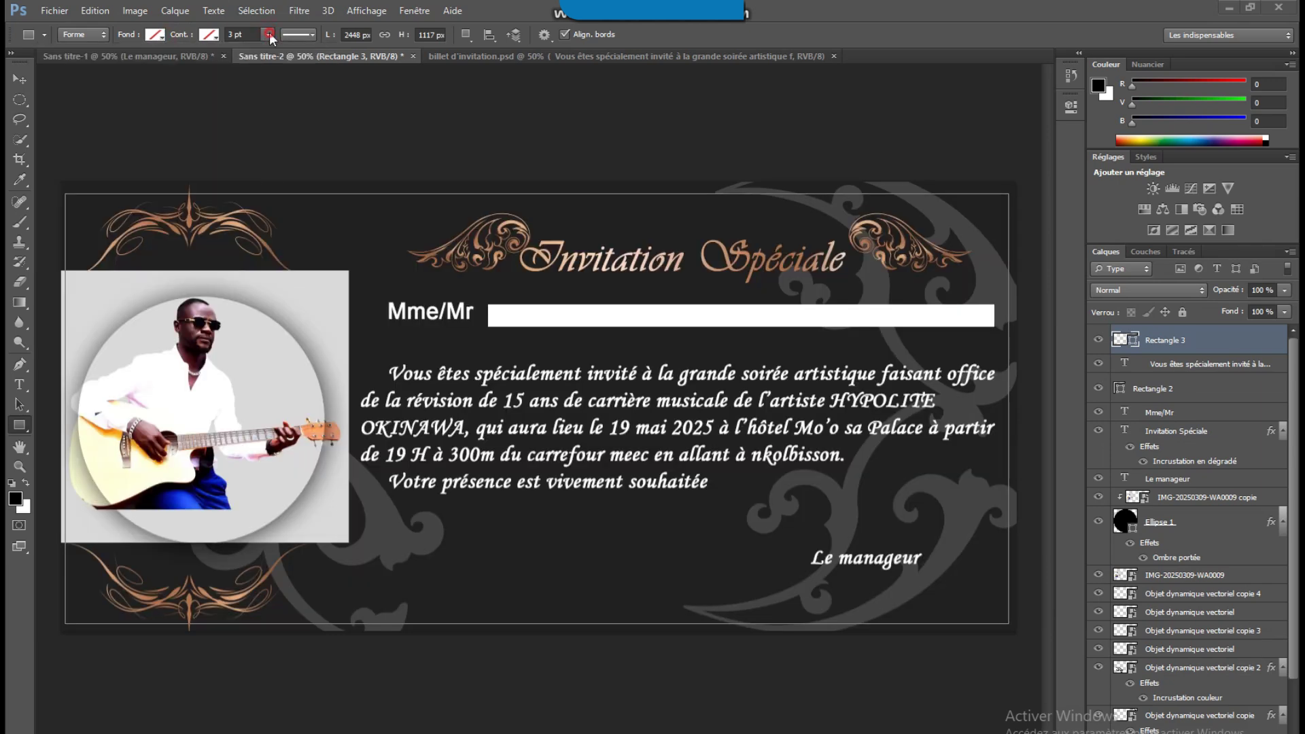
click(212, 35)
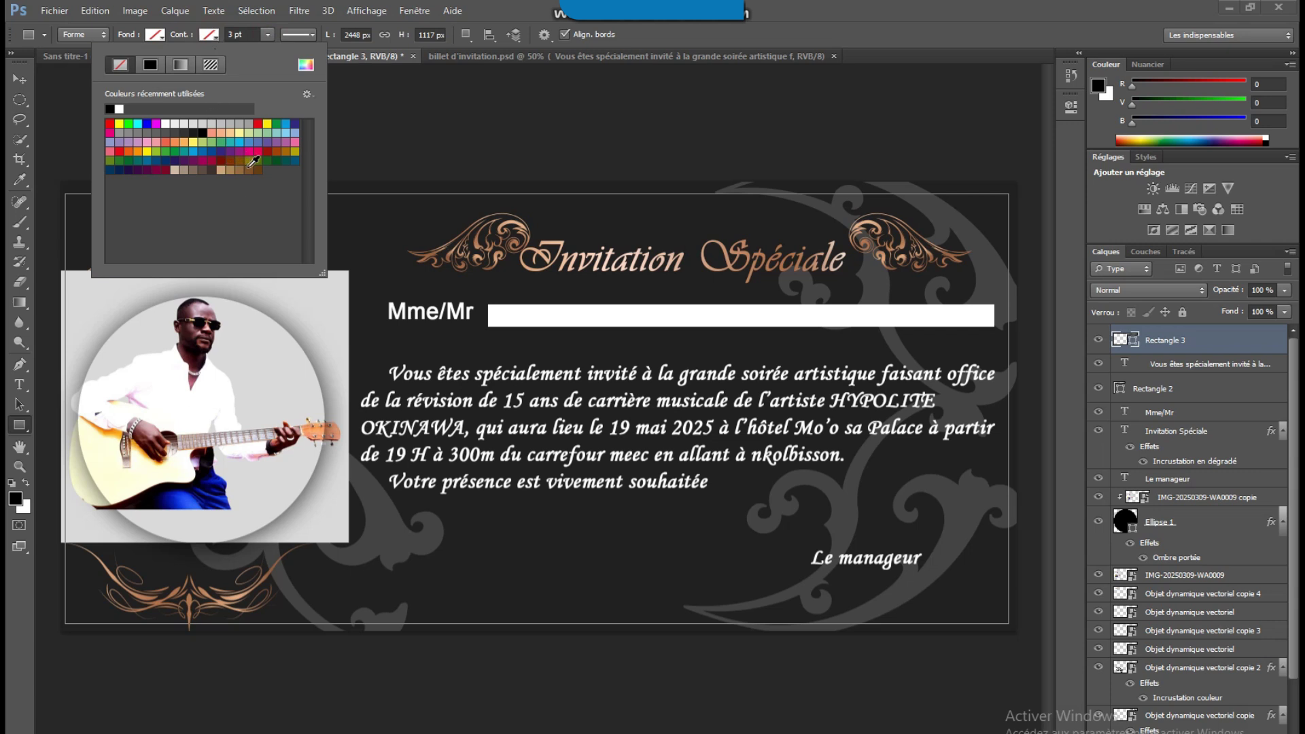
click(231, 169)
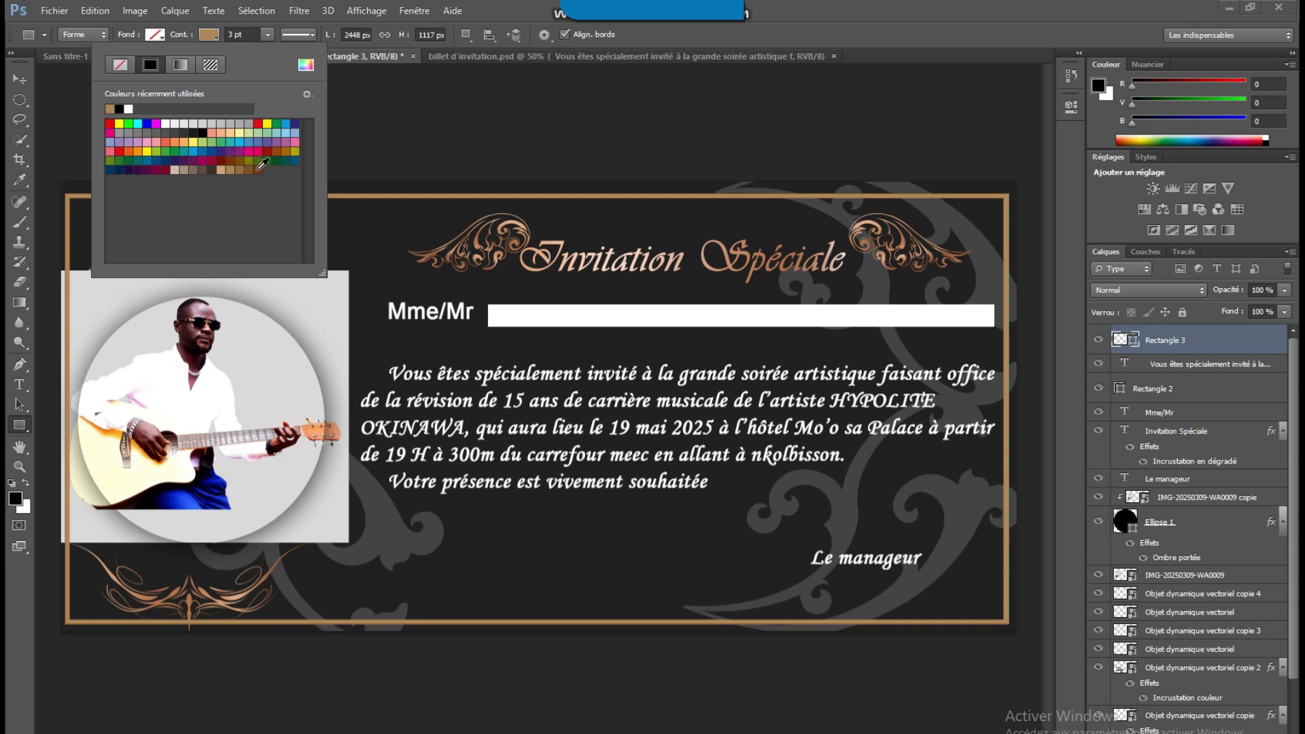
click(256, 169)
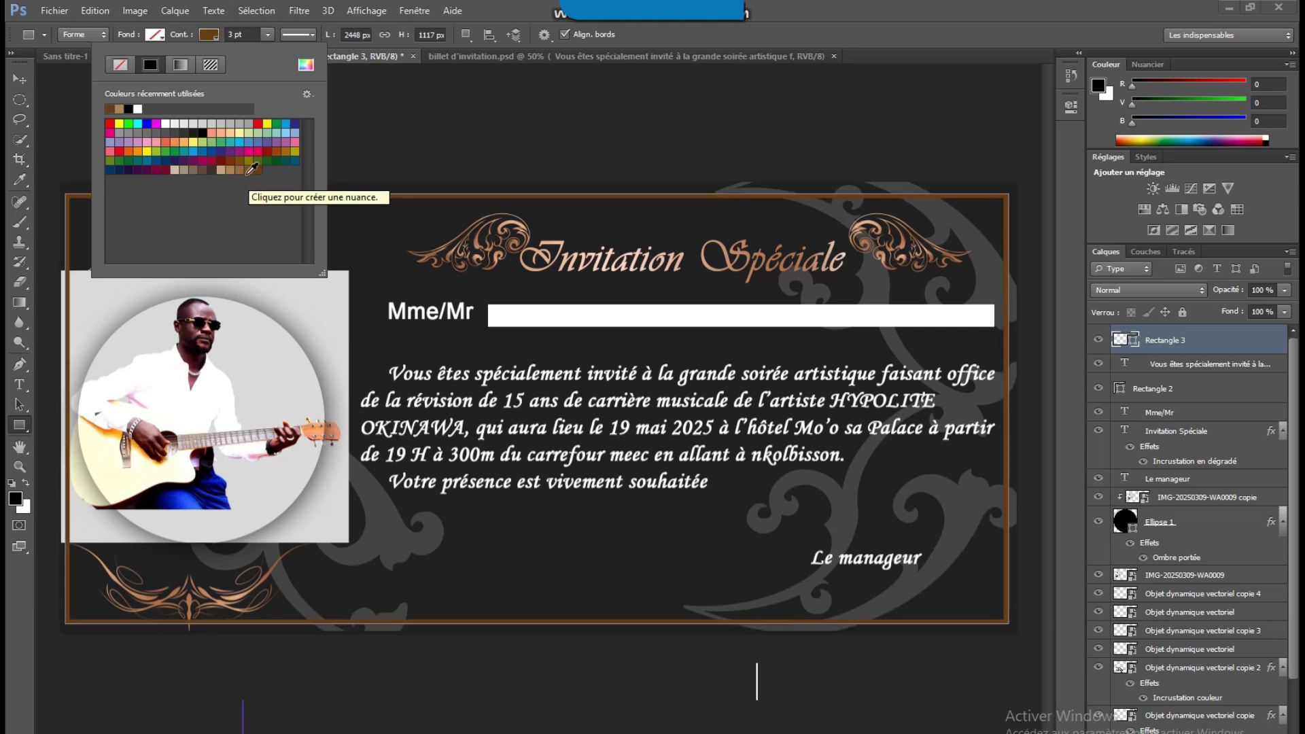
click(245, 170)
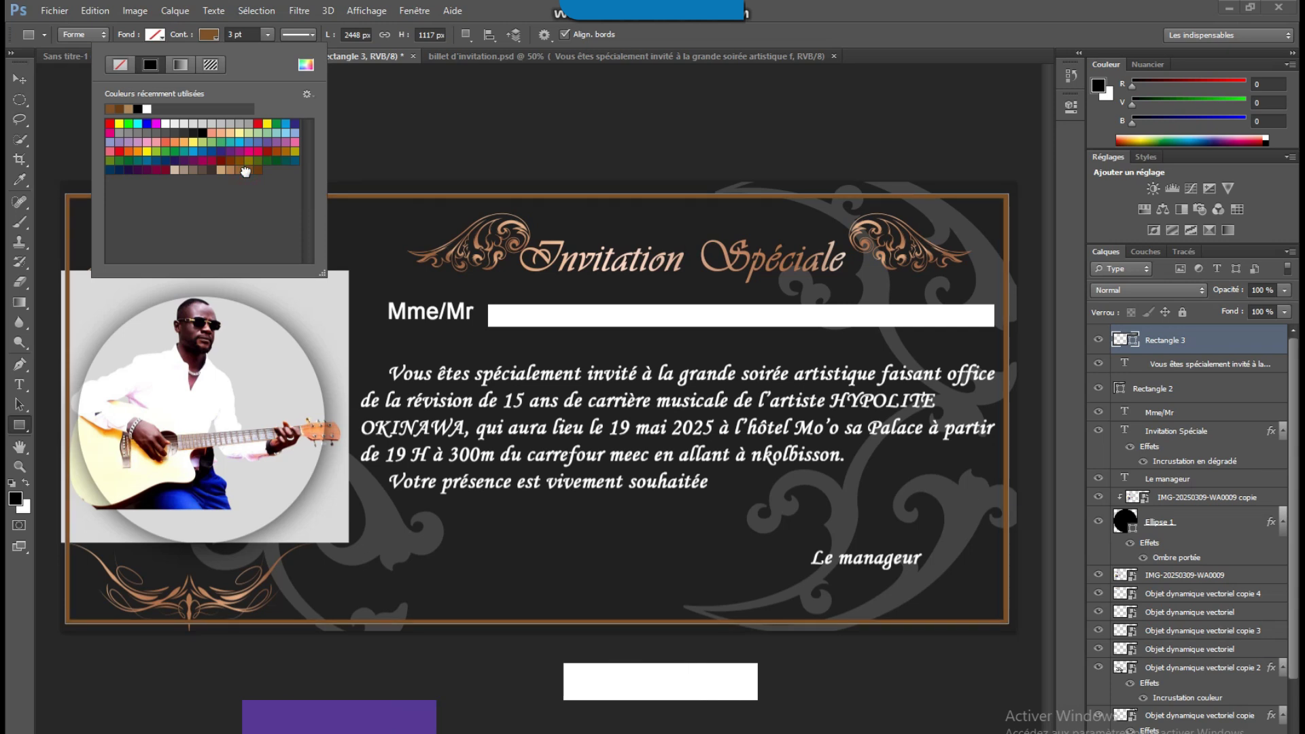
click(21, 80)
click(20, 80)
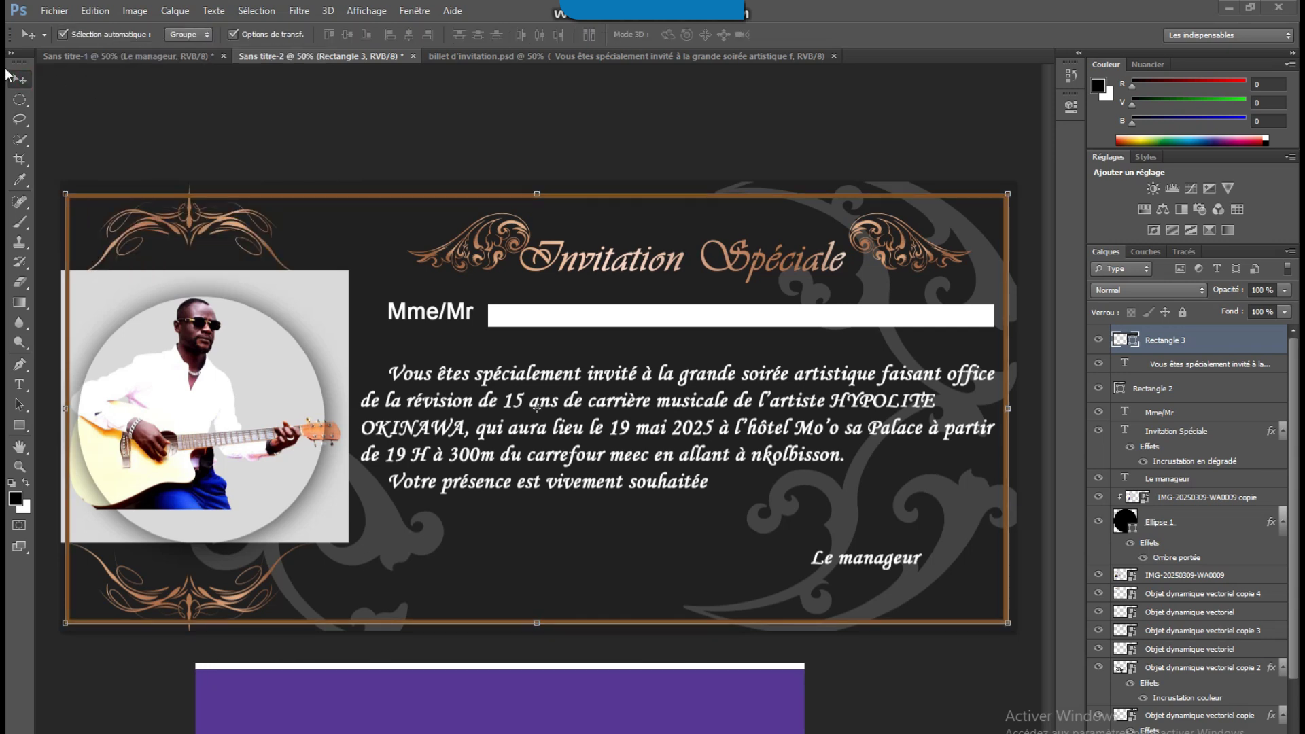
click(632, 144)
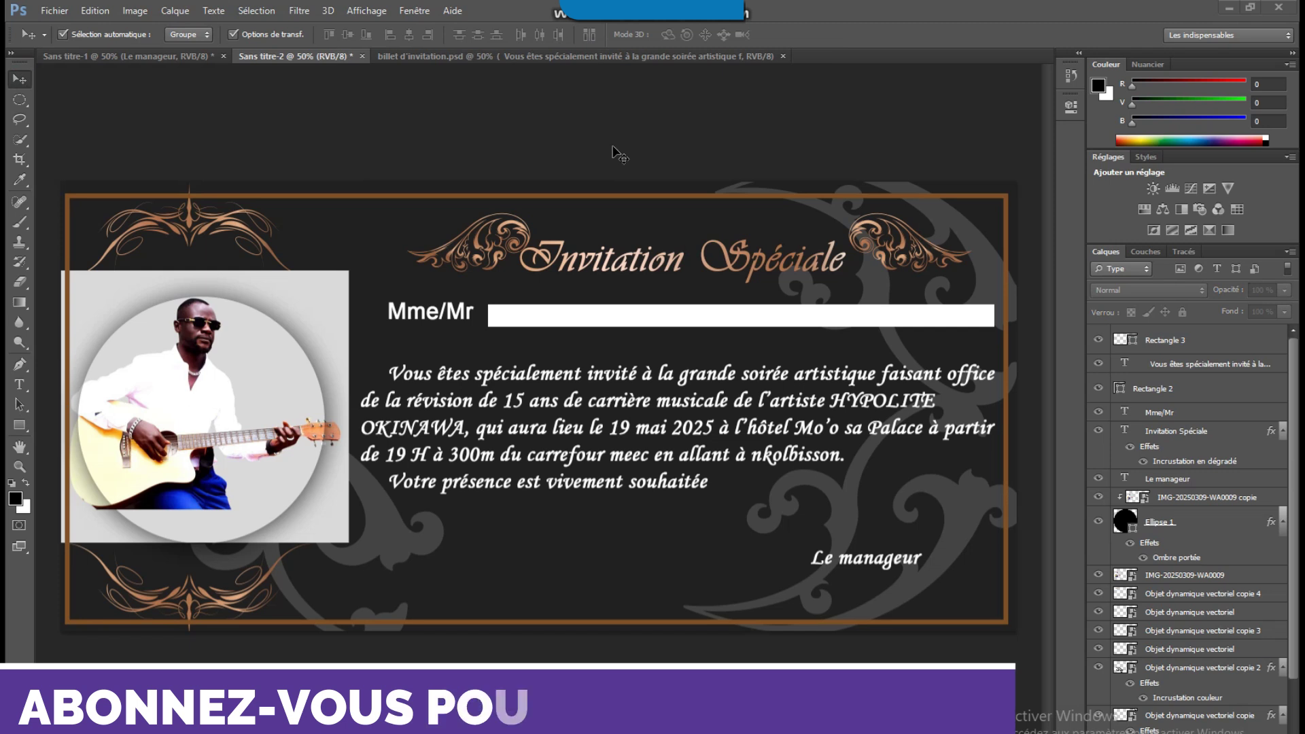